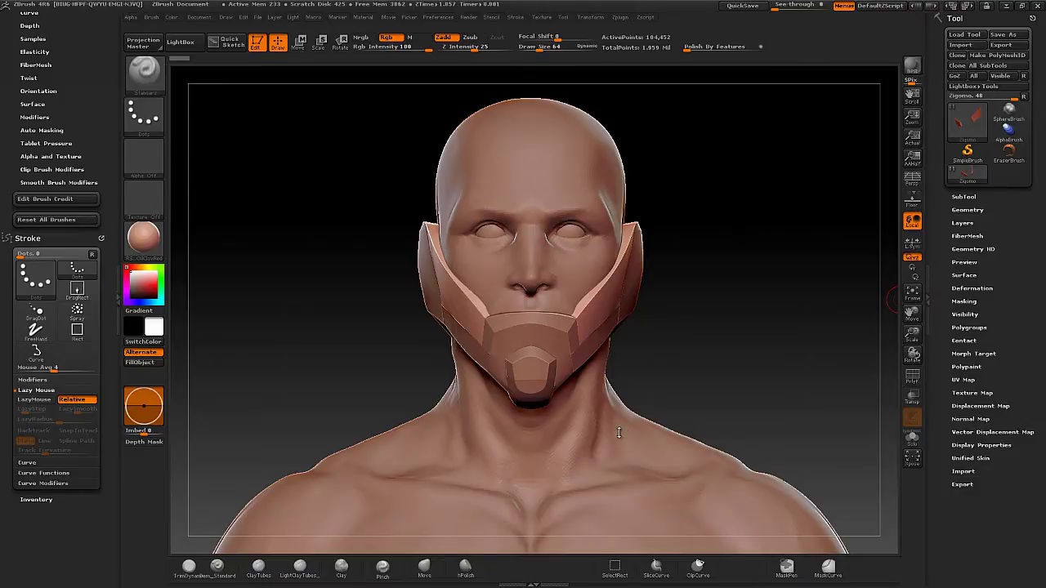
Select the Bocca chin guard subtool and view it from the front and in profile.
mouse_move(693, 360)
mouse_down()
mouse_move(765, 398)
mouse_move(747, 393)
mouse_move(742, 325)
mouse_up()
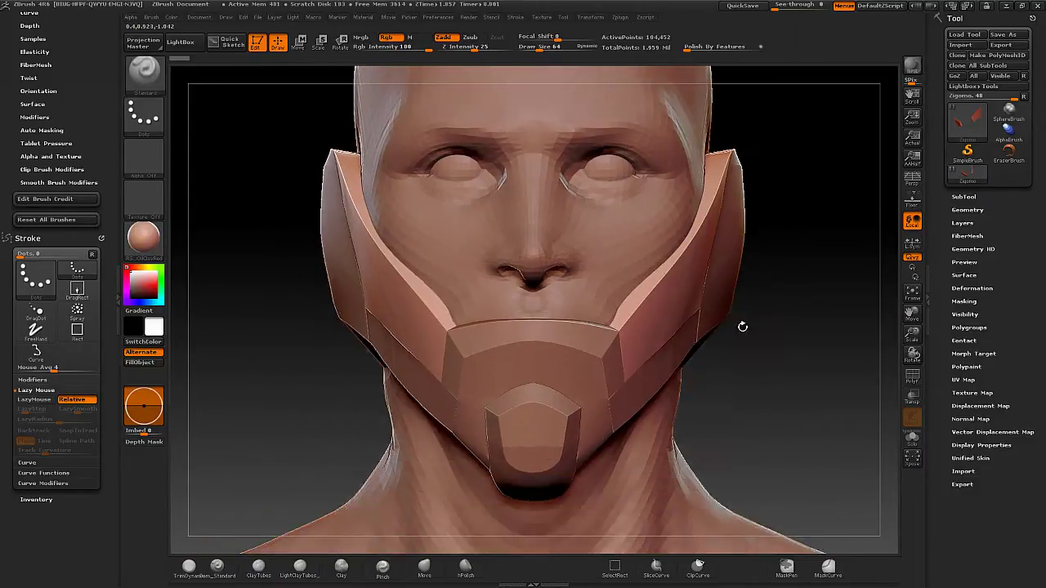
alt+click(631, 342)
mouse_move(565, 355)
right_down()
mouse_move(580, 327)
mouse_move(589, 334)
right_up()
mouse_move(696, 358)
right_down()
mouse_move(493, 355)
mouse_move(547, 306)
right_up()
shift+right_drag(570, 374, 491, 338)
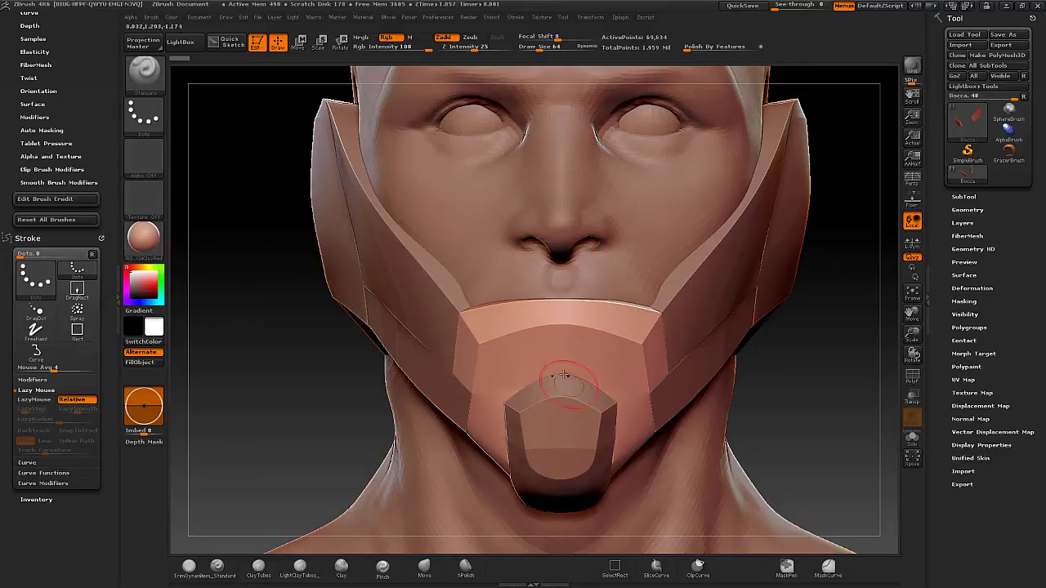
Zoom in close on the chin guard and inspect its side and front.
mouse_move(615, 369)
right_down()
mouse_move(541, 362)
mouse_move(542, 373)
mouse_move(556, 354)
mouse_move(515, 359)
mouse_move(519, 370)
right_up()
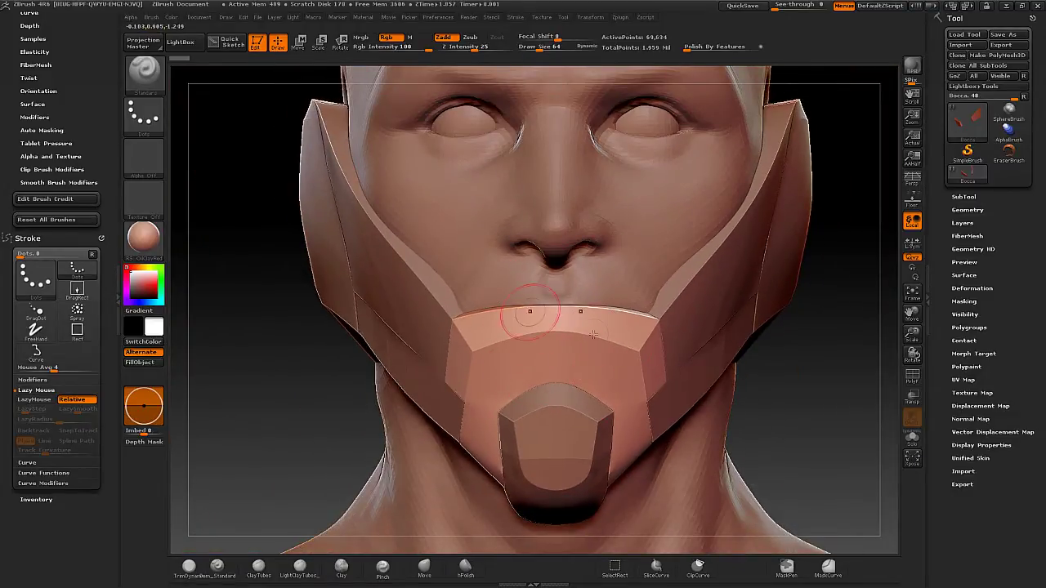
shift+right_drag(817, 403, 809, 392)
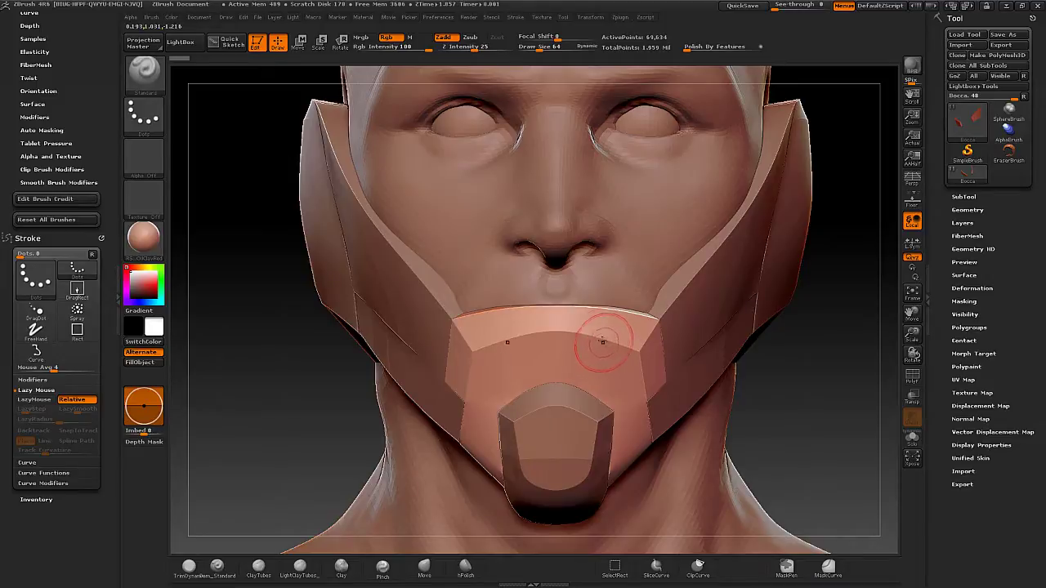
mouse_move(599, 334)
alt+right_down()
mouse_move(595, 362)
mouse_move(554, 324)
alt+right_up()
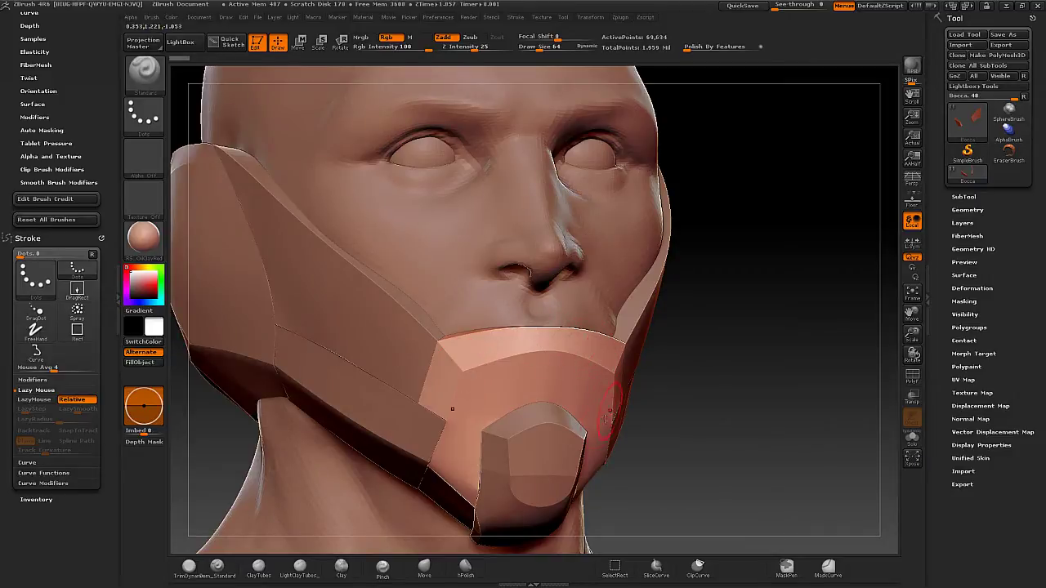
right_drag(610, 417, 589, 428)
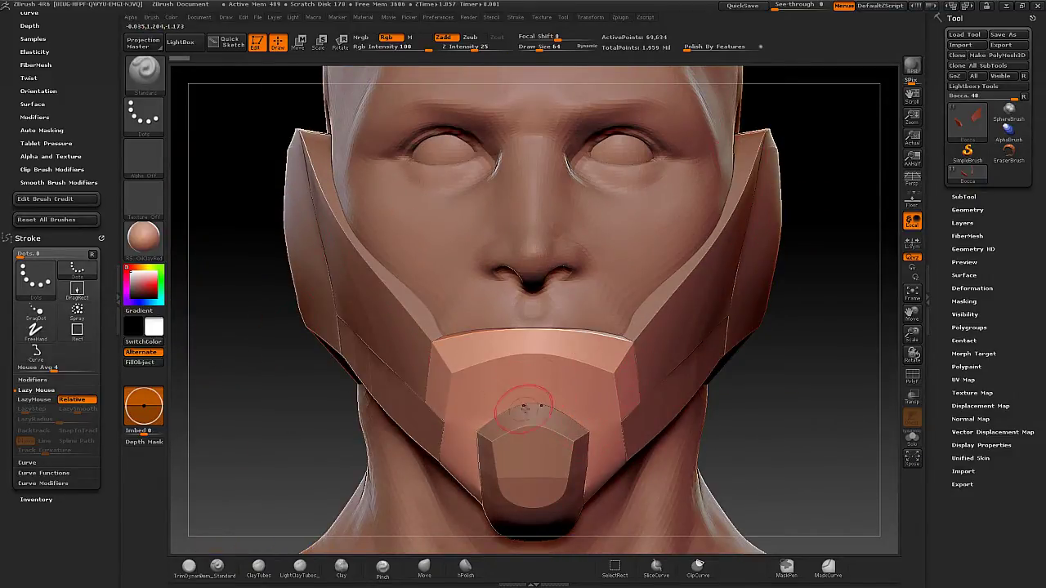
mouse_move(536, 376)
alt+right_down()
mouse_move(565, 355)
mouse_move(563, 320)
alt+right_up()
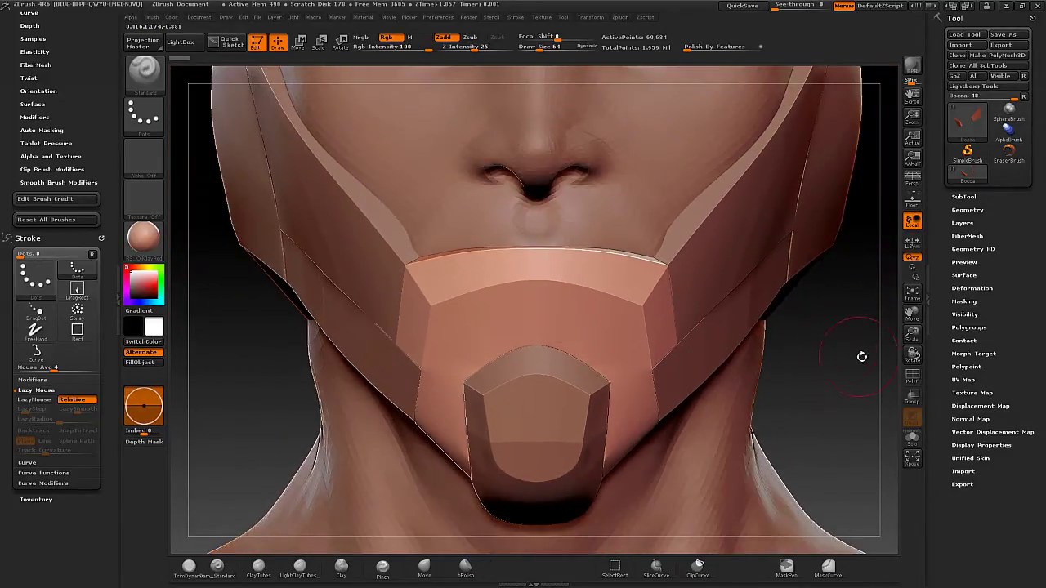
Turn on PolyF and Solo so the chin guard shows alone with its wireframe.
click(912, 376)
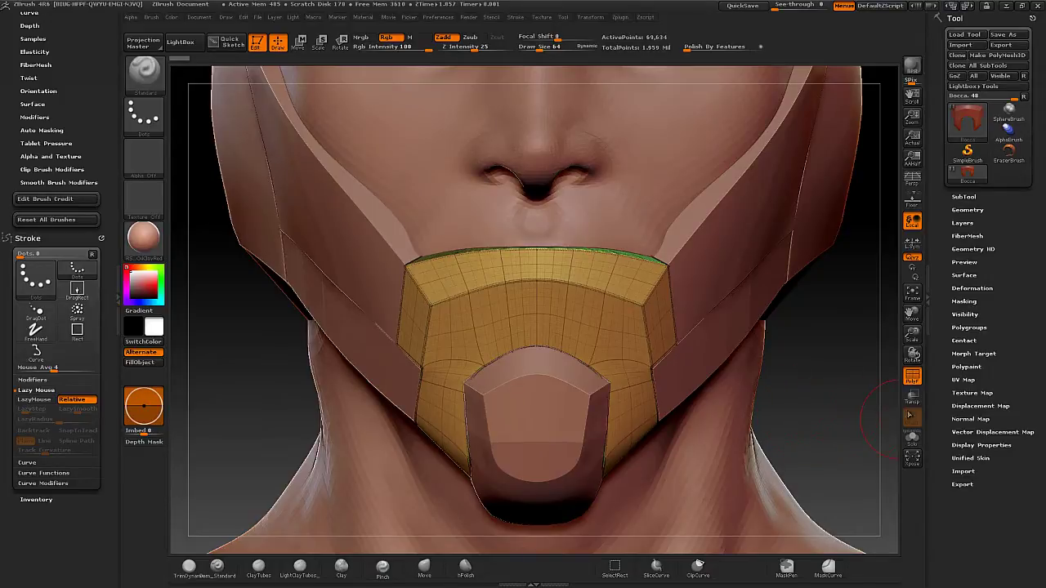
click(912, 439)
mouse_move(747, 357)
mouse_down()
mouse_move(825, 365)
mouse_move(693, 339)
mouse_move(676, 345)
mouse_move(700, 403)
mouse_move(668, 348)
mouse_move(826, 329)
mouse_move(787, 327)
mouse_move(703, 367)
mouse_up()
Hide and unhide the green and orange polygroups in turn with SelectRect to check each.
key(ctrl+shift)
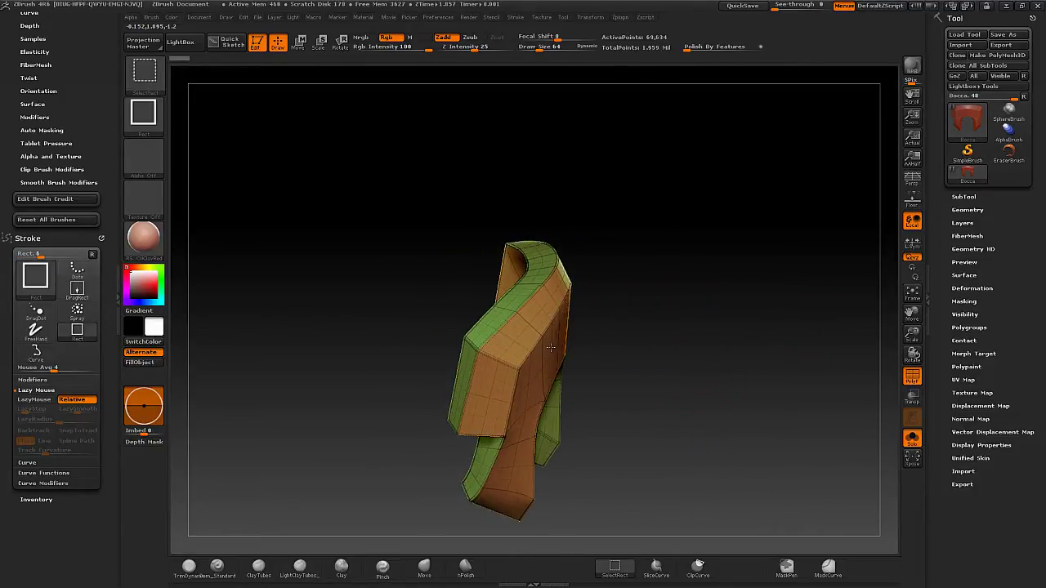
ctrl+shift+click(551, 348)
ctrl+shift+click(660, 373)
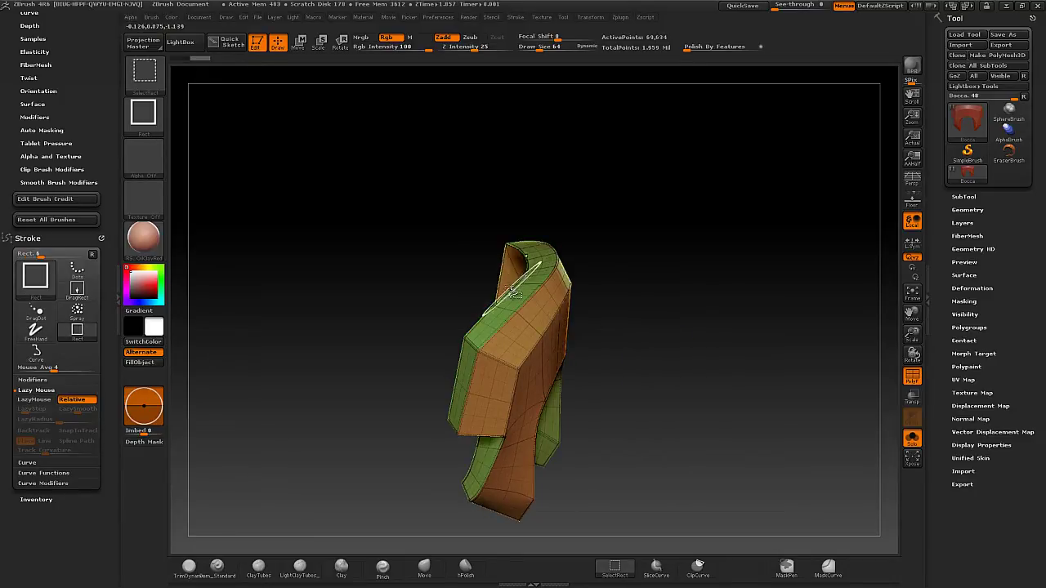
ctrl+shift+click(525, 282)
mouse_move(618, 381)
mouse_down()
mouse_move(645, 354)
mouse_move(698, 355)
mouse_move(599, 344)
mouse_move(649, 346)
mouse_up()
ctrl+shift+click(649, 345)
mouse_move(463, 320)
mouse_down()
mouse_move(496, 398)
mouse_move(623, 364)
mouse_move(667, 401)
mouse_move(599, 375)
mouse_move(685, 374)
mouse_up()
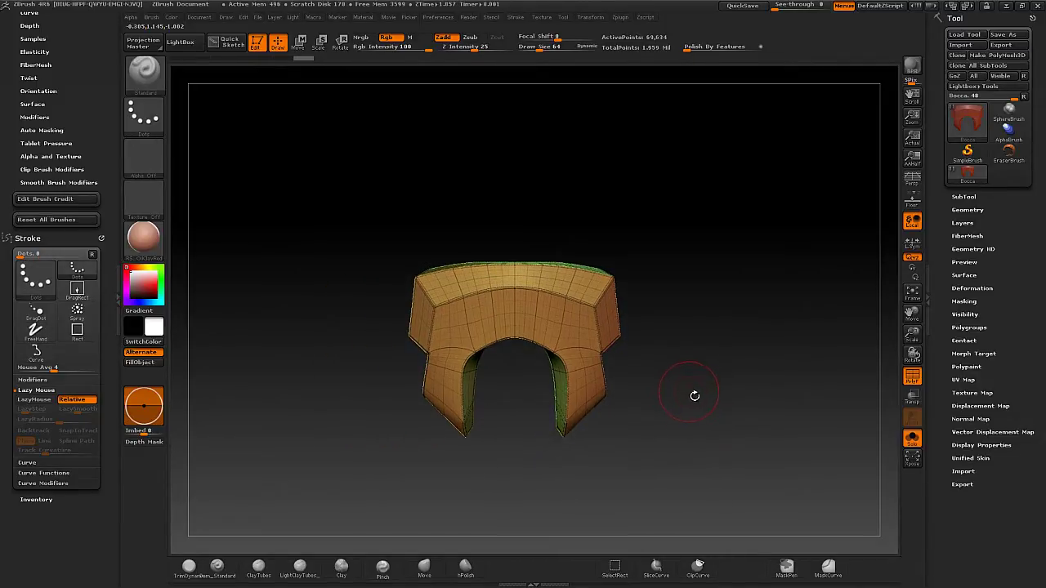
alt+drag(463, 243, 411, 218)
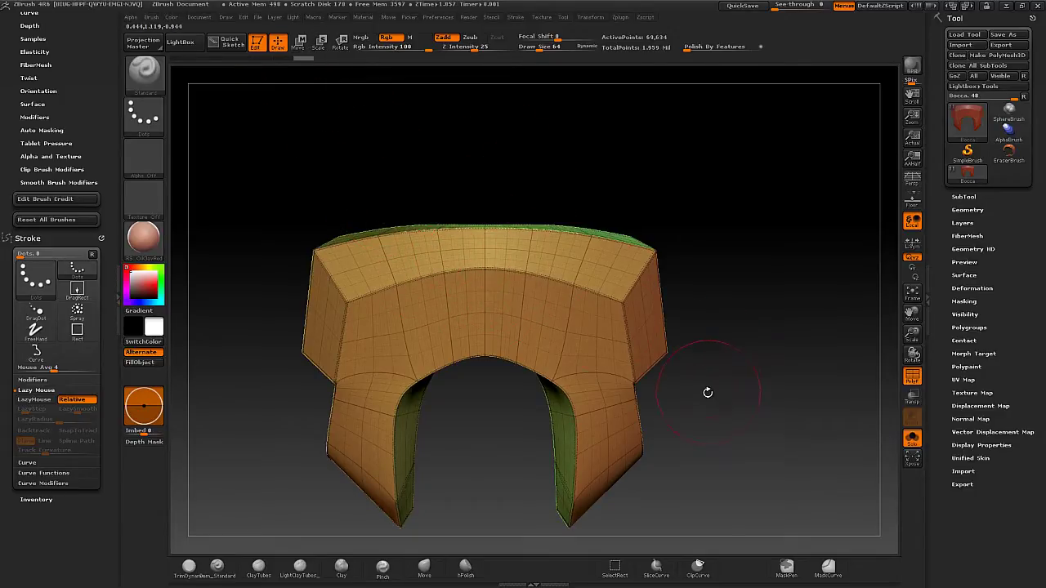
drag(708, 392, 699, 386)
key(minus)
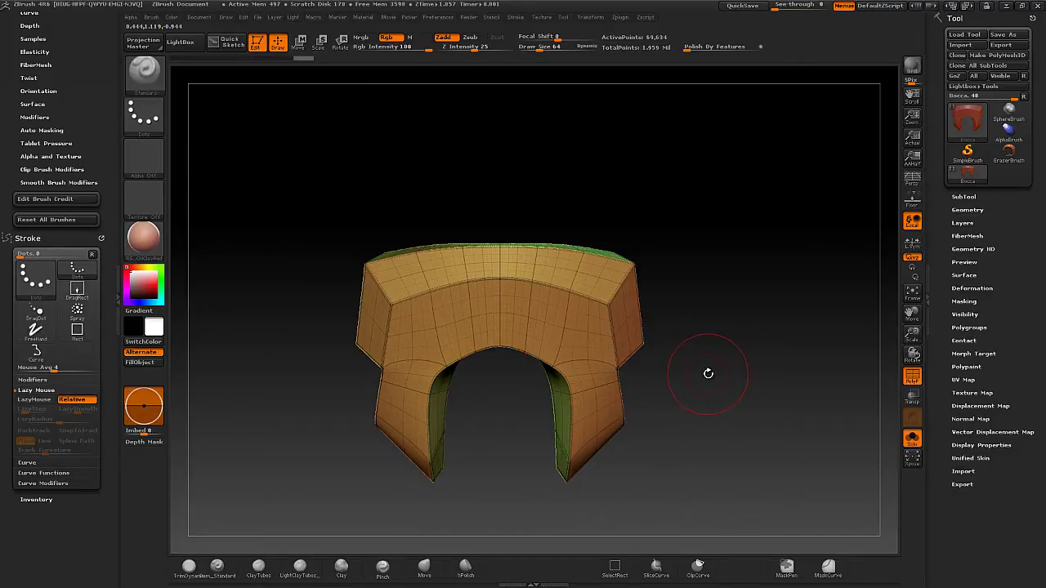
Duplicate the Bocca subtool, rename the copy 'Bocca retopo', and reselect the original Bocca.
click(967, 210)
click(964, 196)
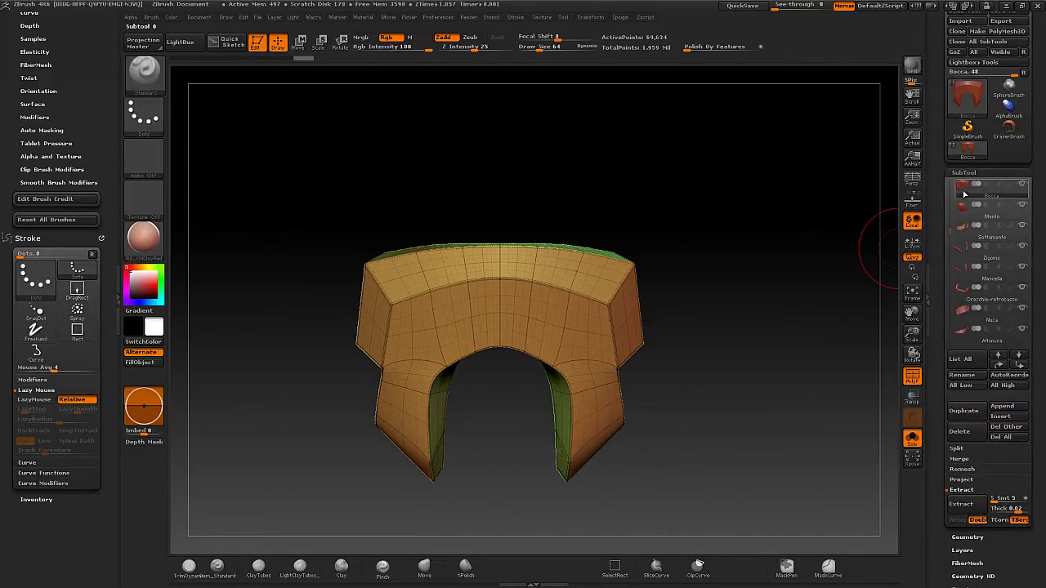
click(965, 411)
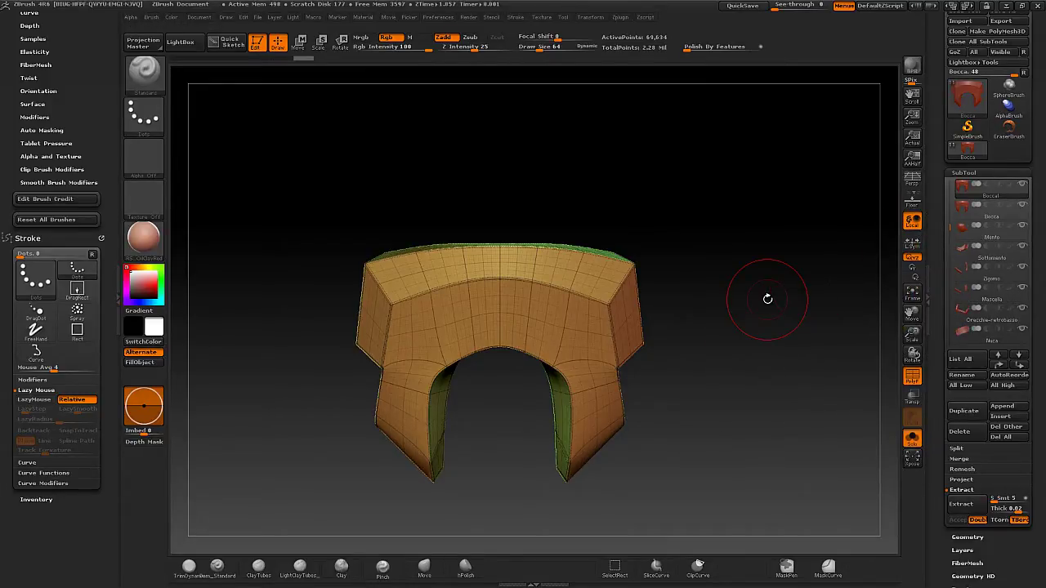
click(965, 376)
text(bocca retopo)
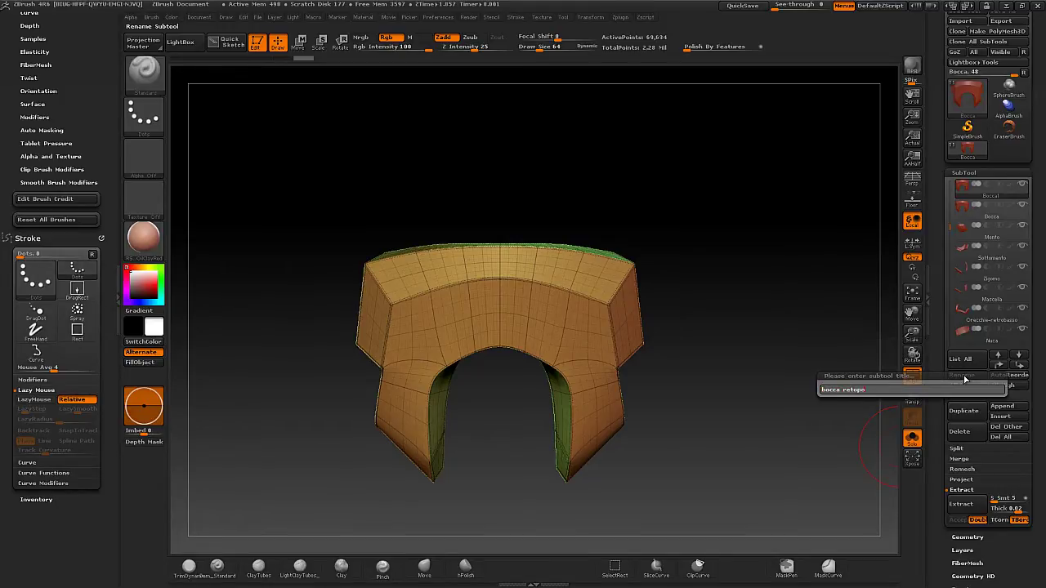
key(Return)
mouse_move(981, 189)
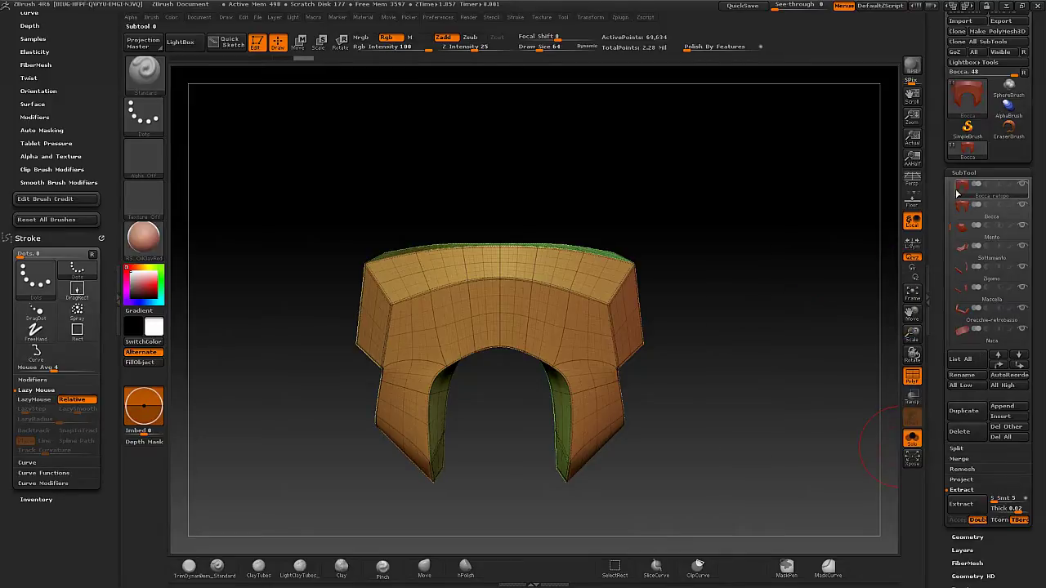
click(991, 210)
key(space)
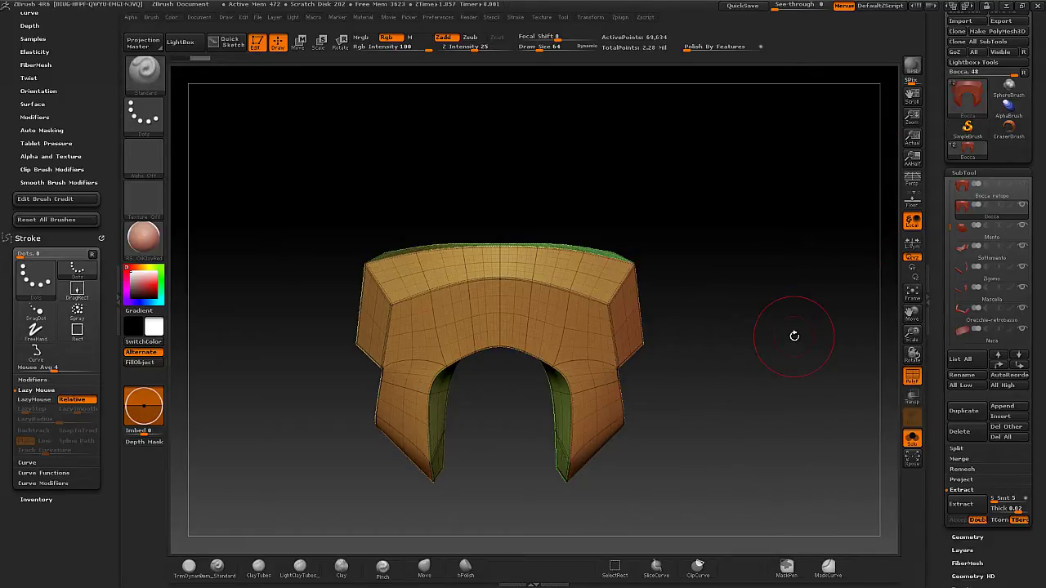
scroll(1005, 477, down, 2)
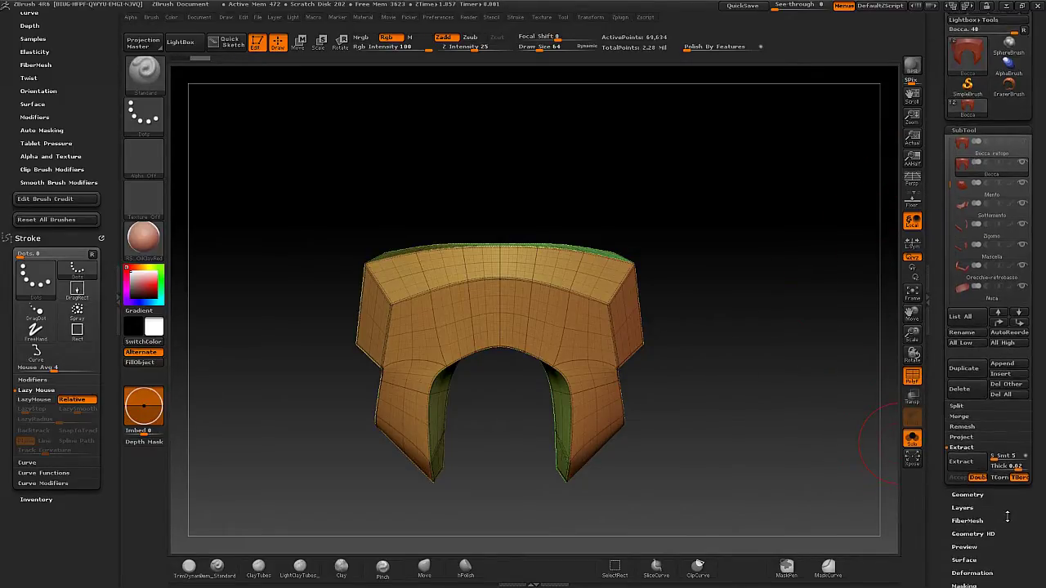
scroll(1004, 476, down, 3)
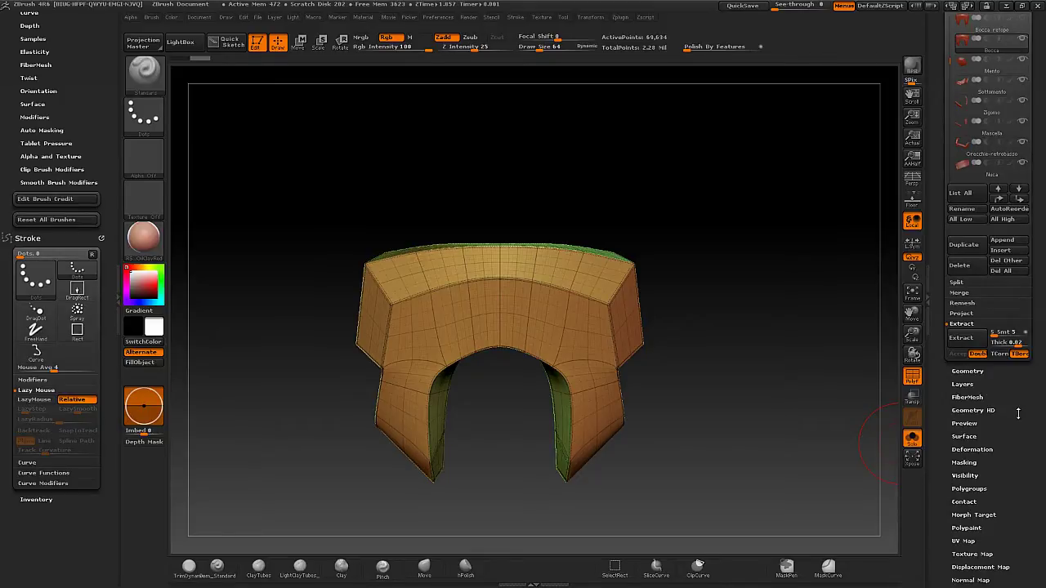
DynaMesh the chin guard at resolution 1152, declining to freeze subdivision levels.
click(972, 372)
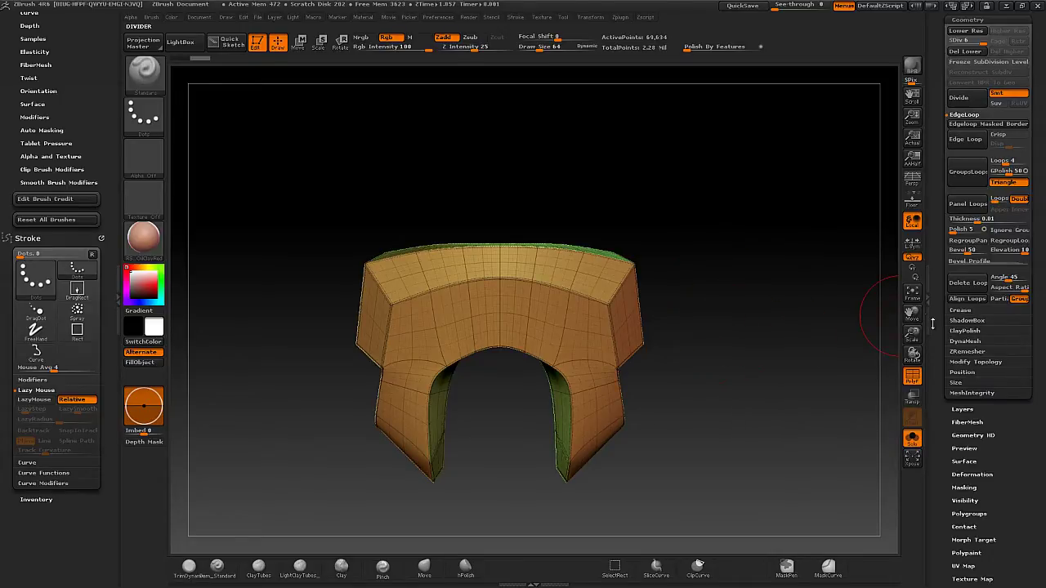
click(964, 342)
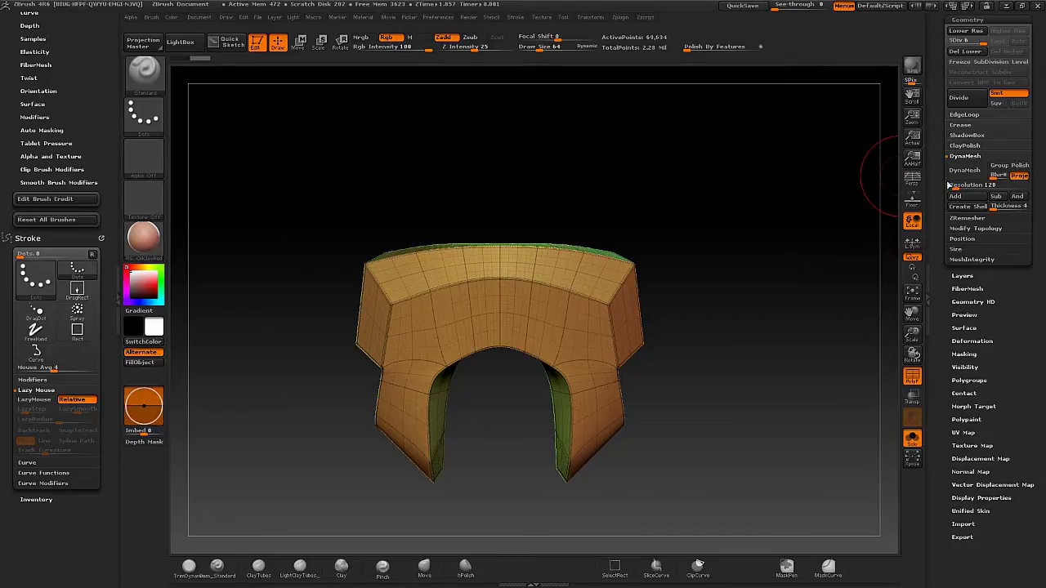
drag(950, 186, 974, 186)
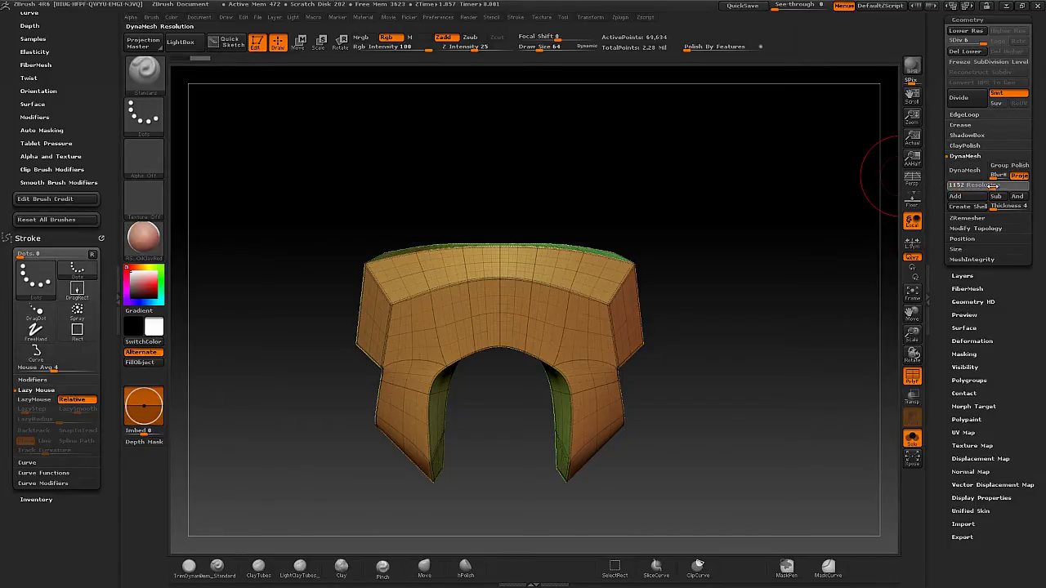
click(966, 172)
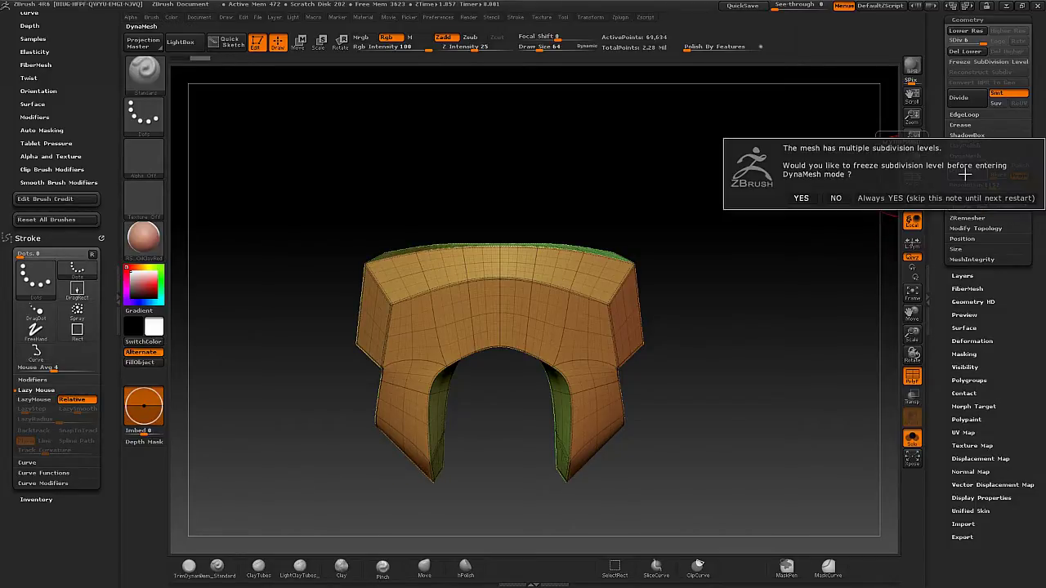
click(836, 198)
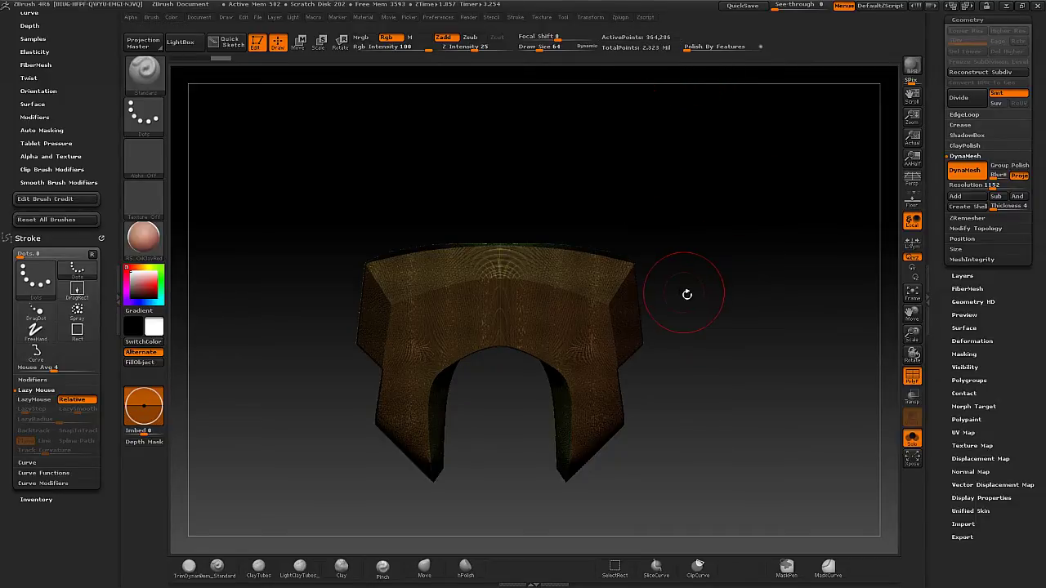
Merge the remeshed chin guard into one polygroup with GroupVisible.
click(970, 380)
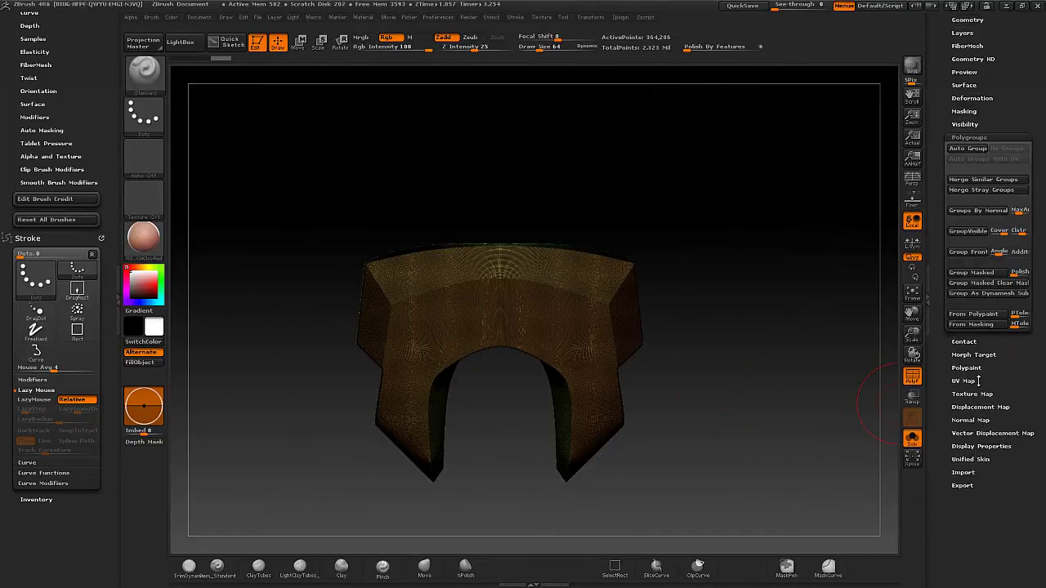
click(966, 231)
mouse_move(697, 209)
mouse_down()
mouse_move(693, 234)
mouse_move(742, 289)
mouse_move(677, 182)
mouse_up()
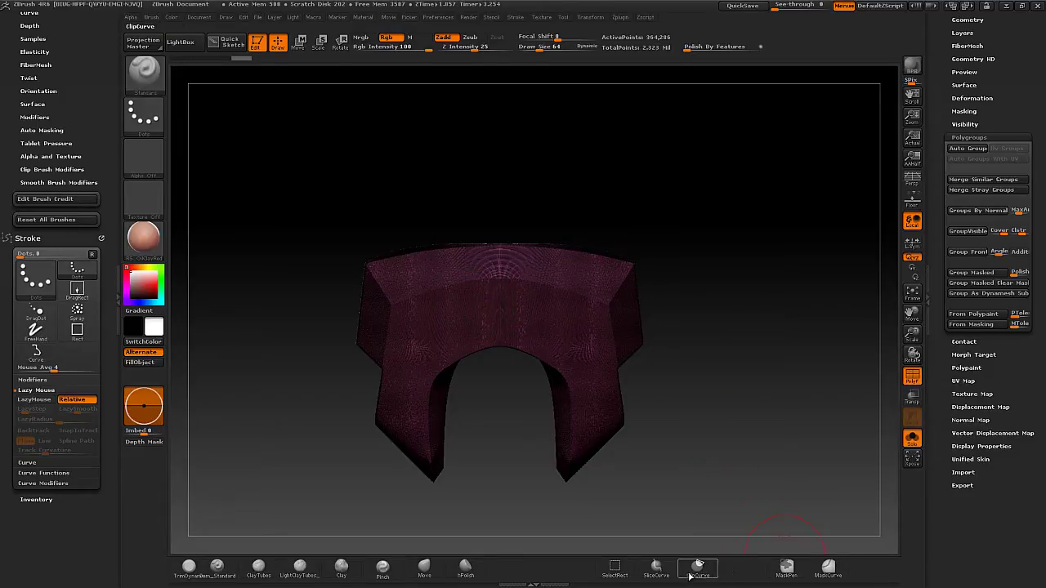
Cut a SliceCurve line across the top of the chin guard.
click(658, 575)
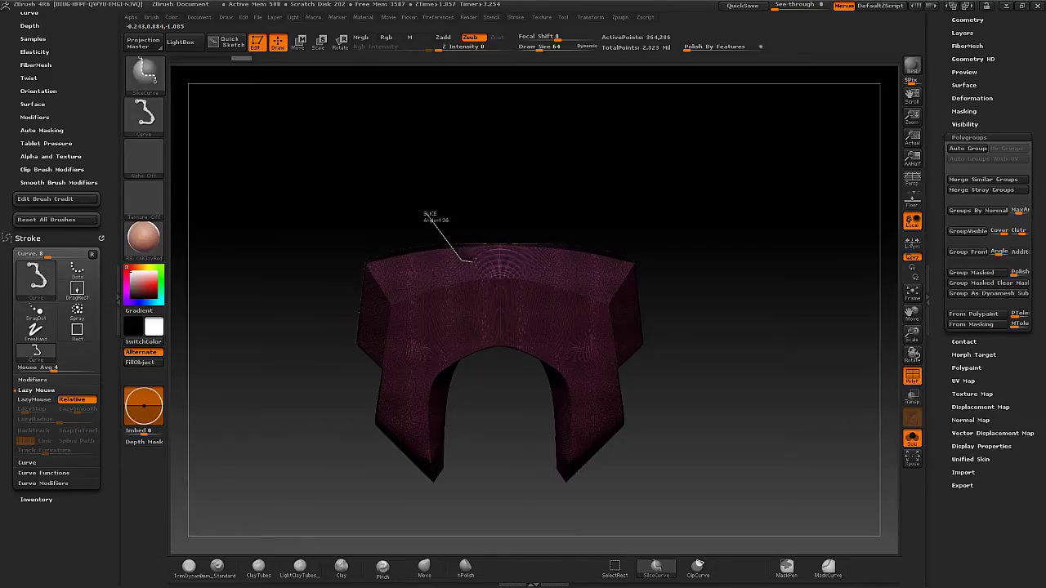
ctrl+shift+drag(504, 266, 701, 307)
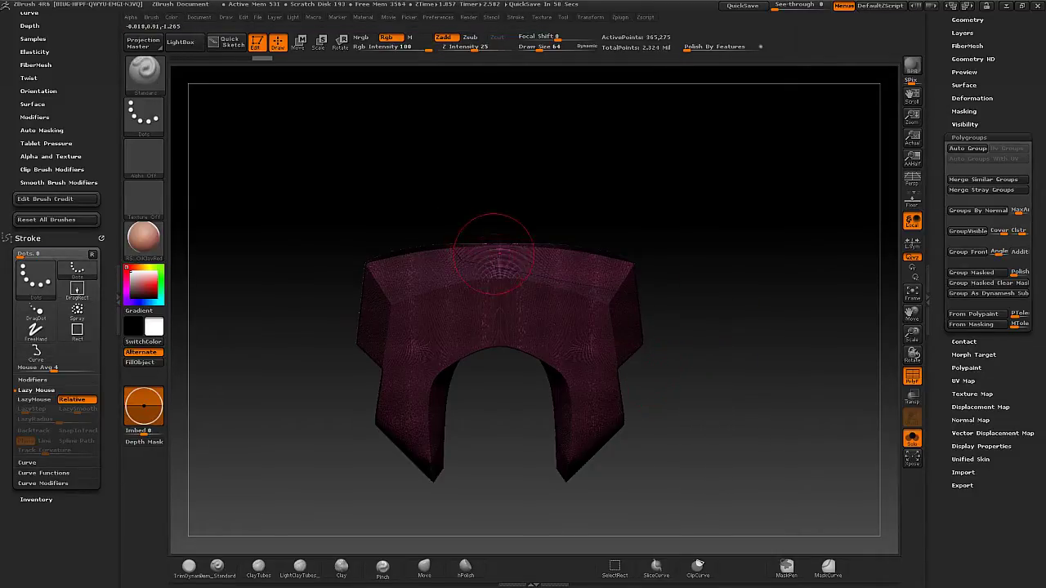
right_drag(495, 253, 524, 328)
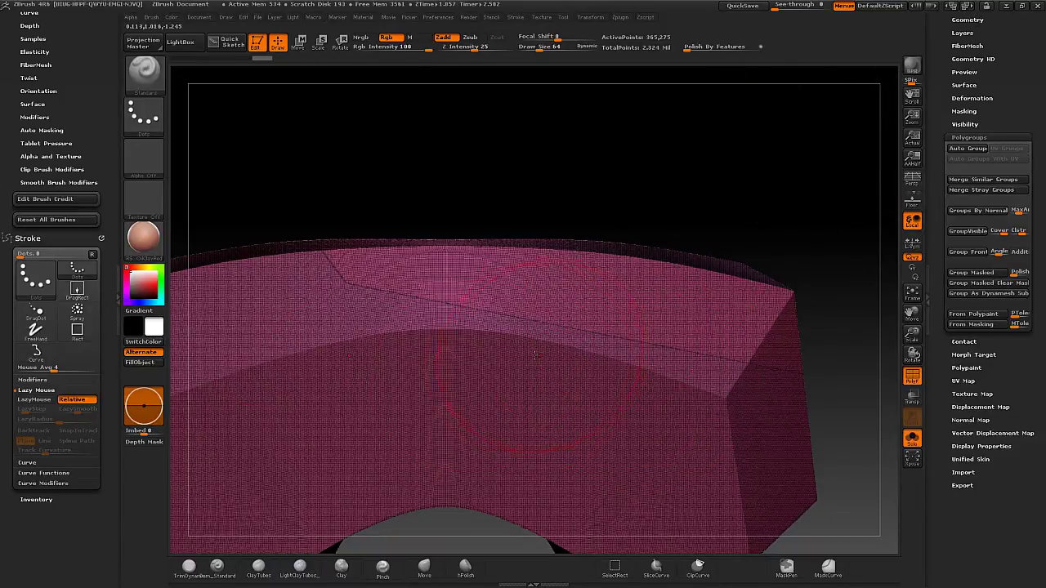
Draw a bent SliceCurve down and across the arch front to split off the central panel.
mouse_move(404, 377)
middle_down()
mouse_move(453, 325)
mouse_move(362, 205)
middle_up()
key(ctrl+shift)
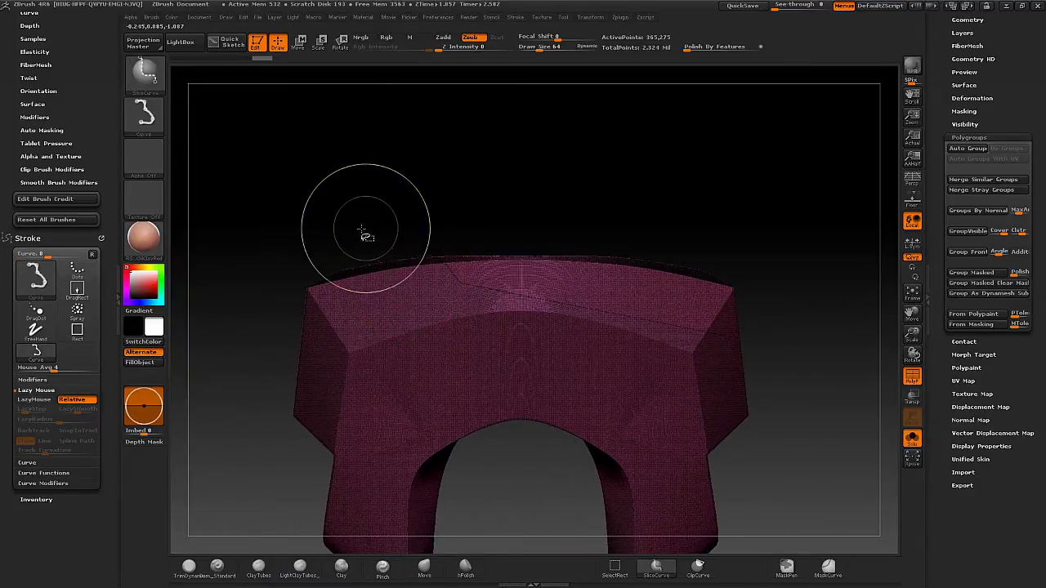
ctrl+shift+drag(345, 220, 397, 351)
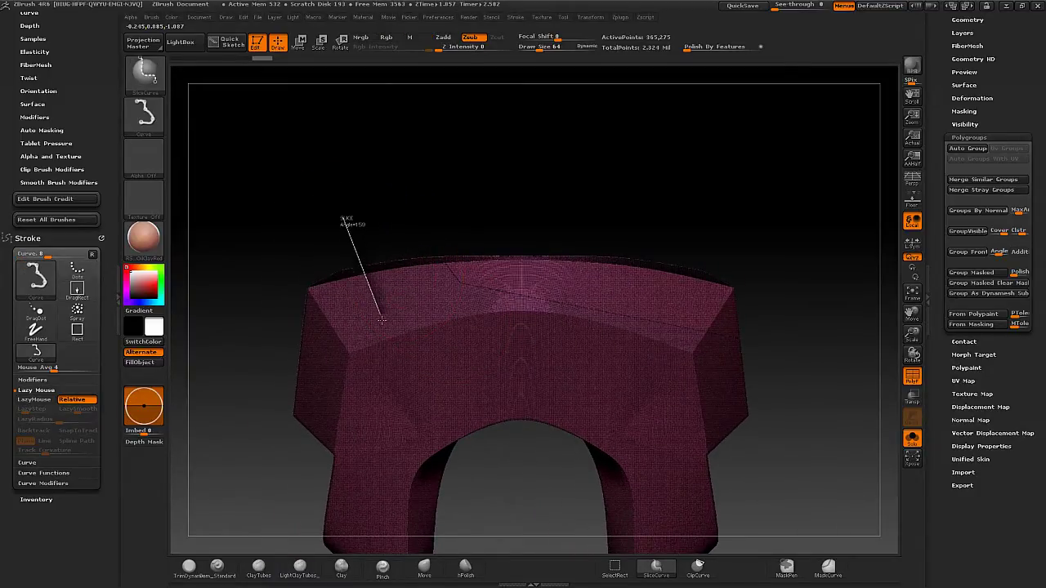
ctrl+shift+drag(431, 382, 870, 407)
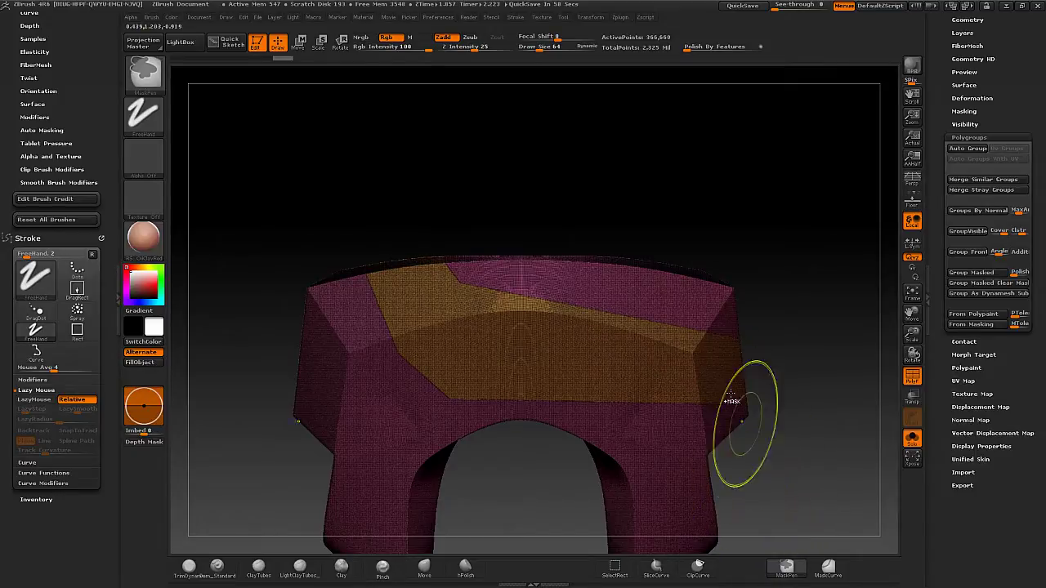
Apply Mirror And Weld so both sides of the sliced panel match.
scroll(996, 105, up, 5)
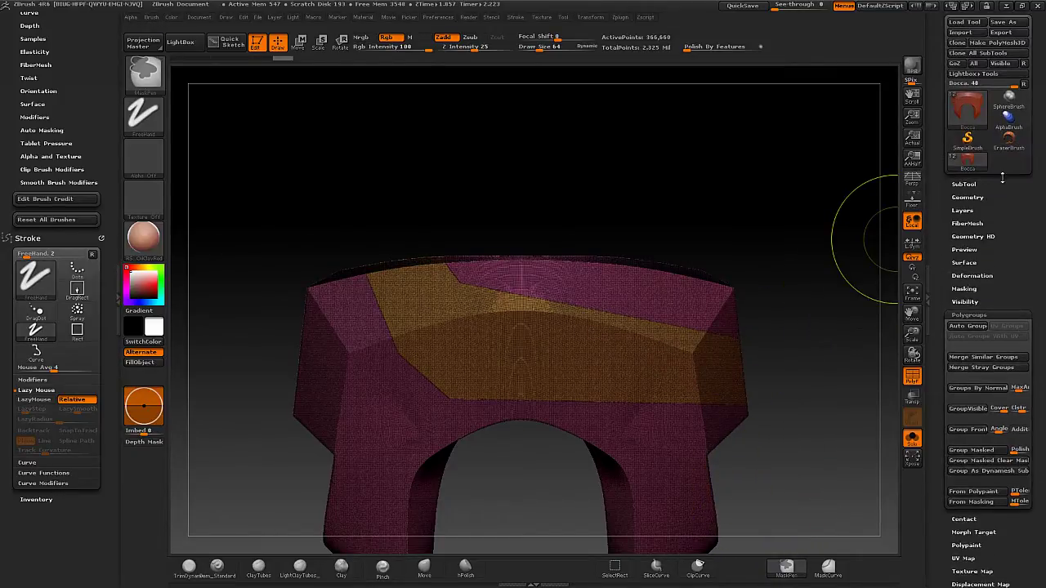
click(967, 197)
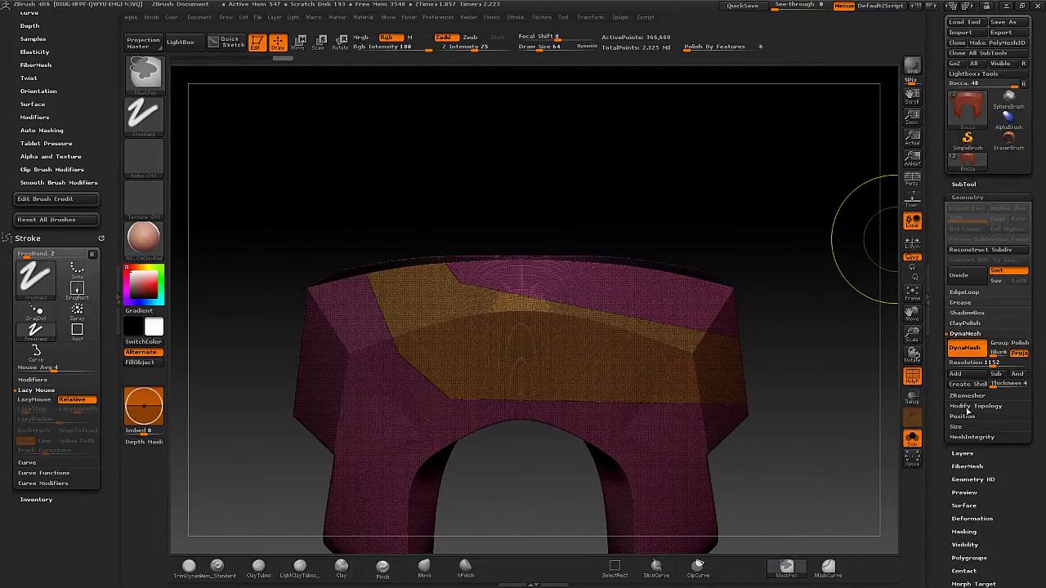
click(977, 406)
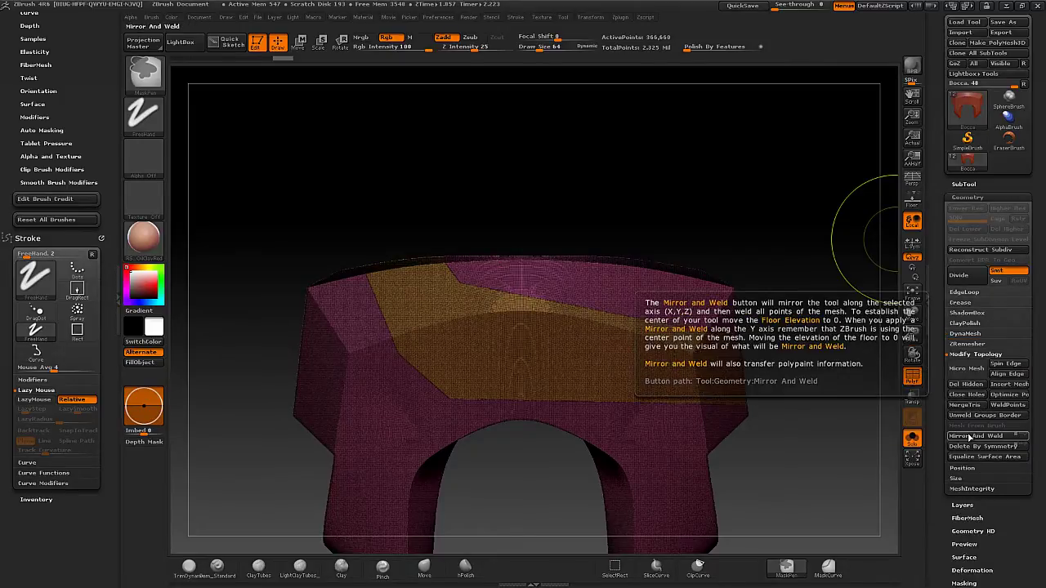
click(964, 438)
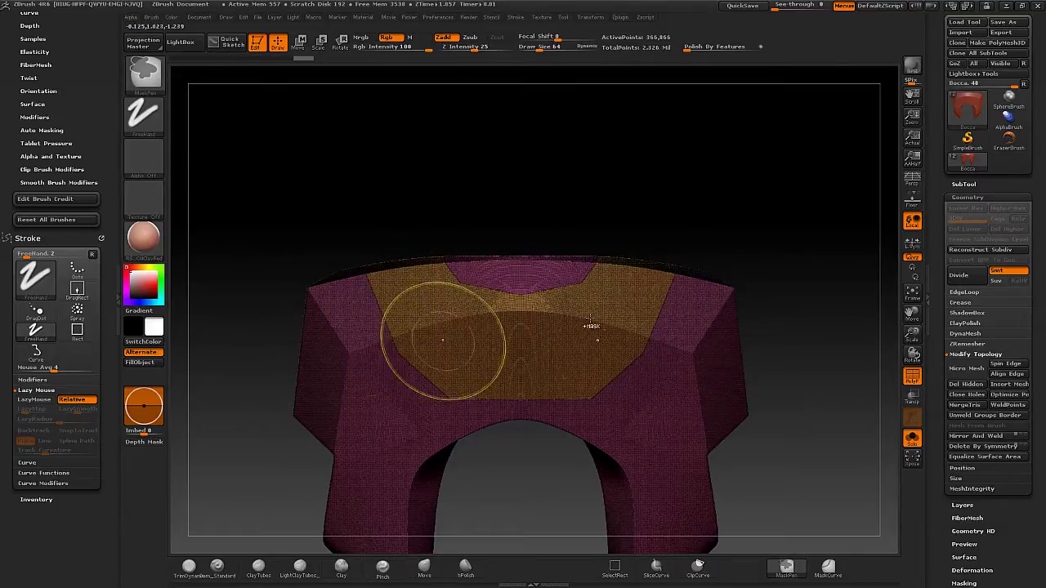
Re-DynaMesh the piece with Groups enabled to keep the polygroups separate.
mouse_move(565, 409)
alt+right_down()
mouse_move(565, 337)
mouse_move(580, 316)
mouse_move(502, 327)
alt+right_up()
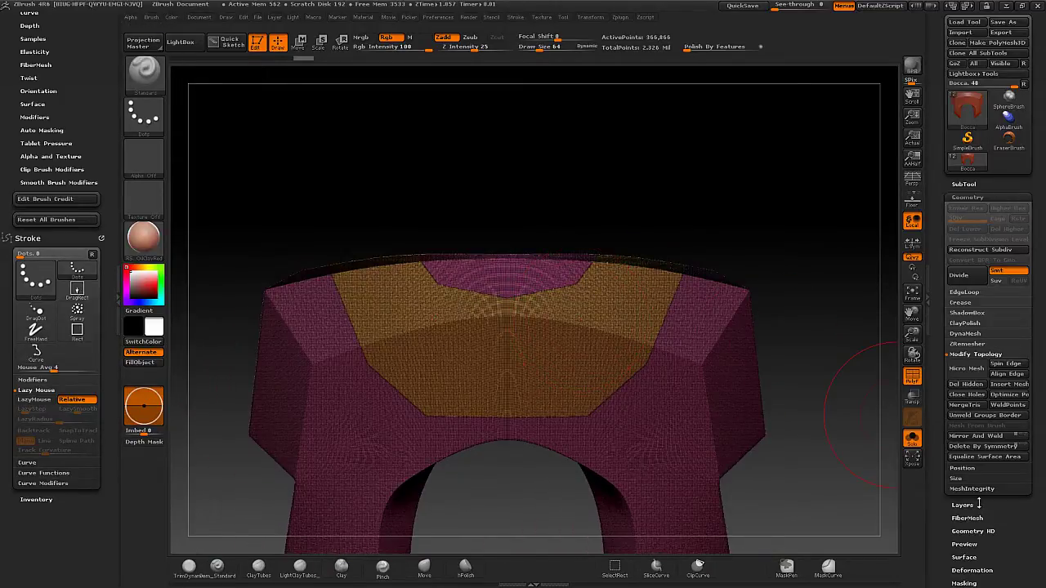
click(966, 334)
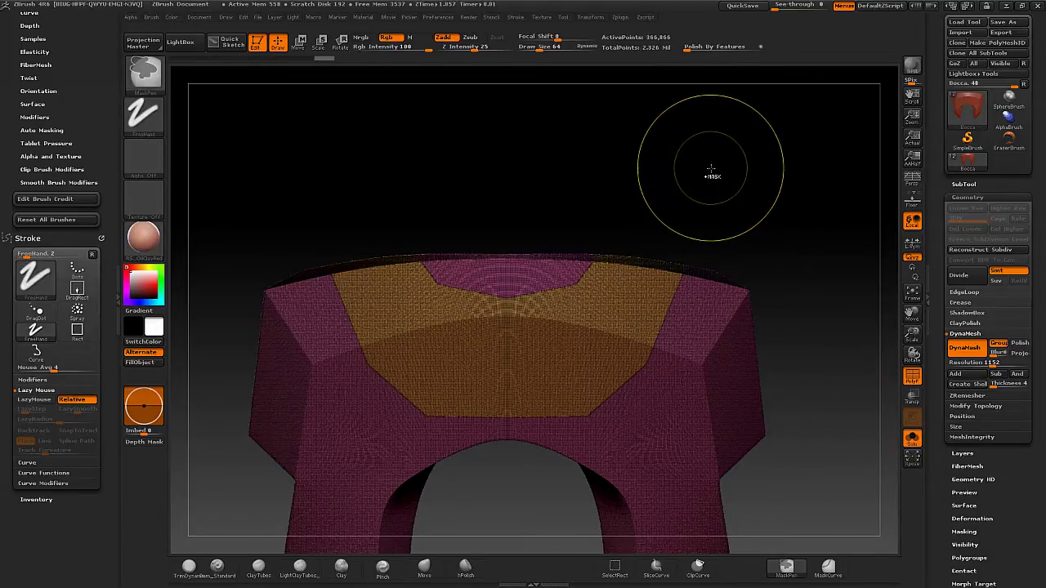
ctrl+drag(723, 144, 789, 203)
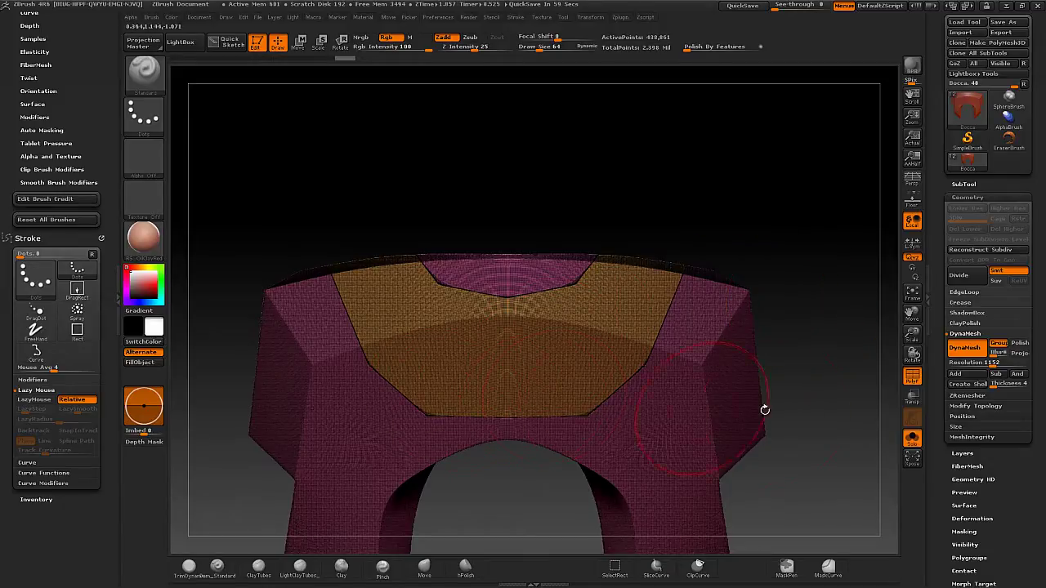
Turn off PolyF and lower the smoothing brush Draw Size to 4.
click(910, 382)
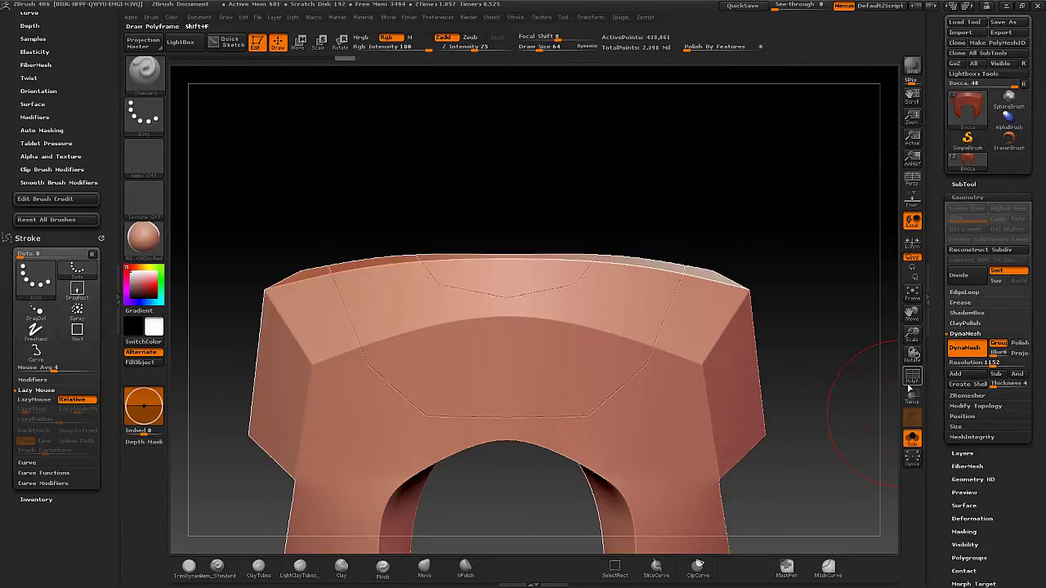
key(space)
drag(604, 199, 590, 201)
scroll(362, 359, up, 3)
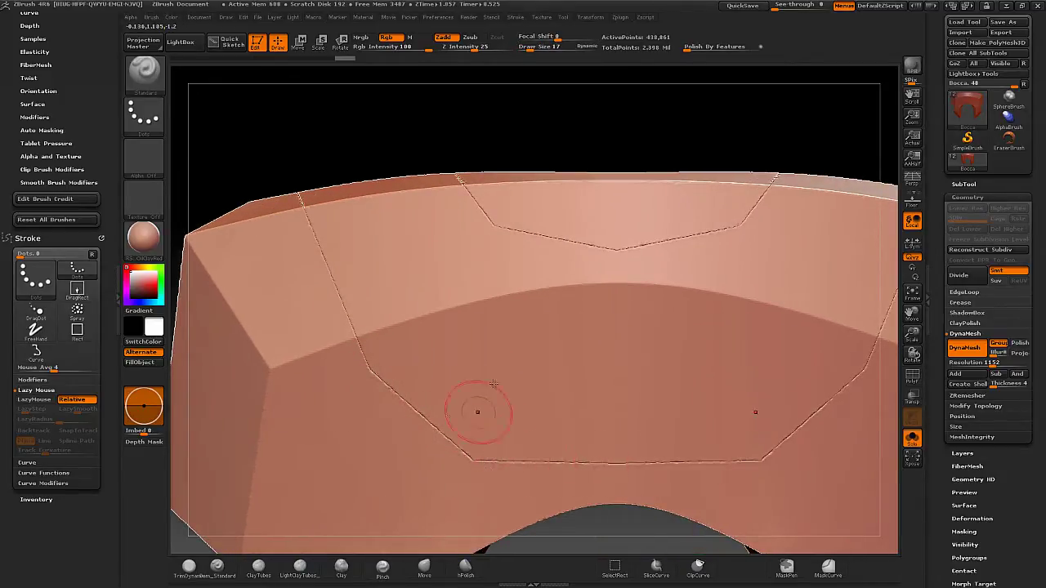
key(space)
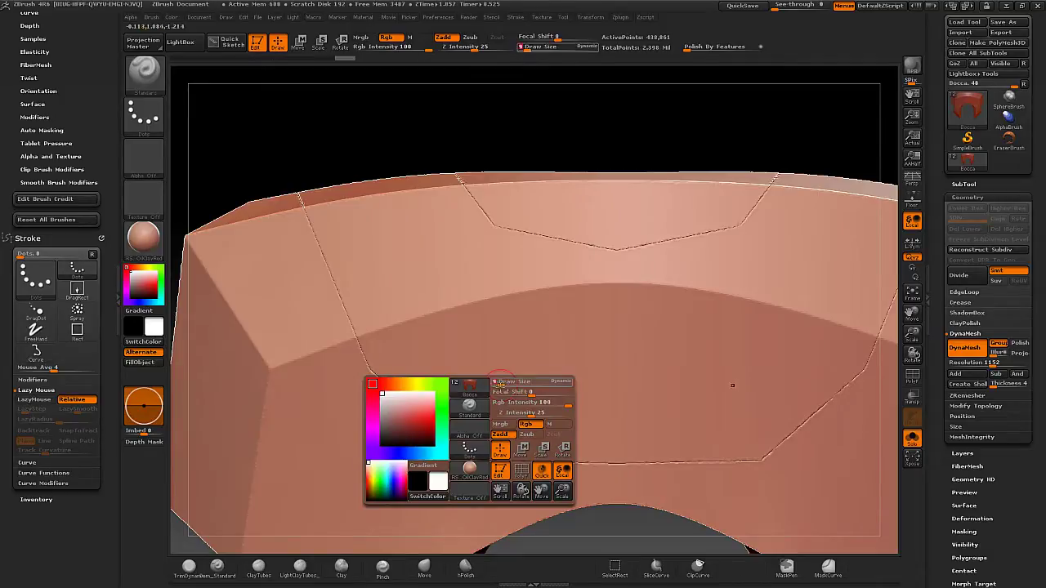
click(498, 382)
key(shift)
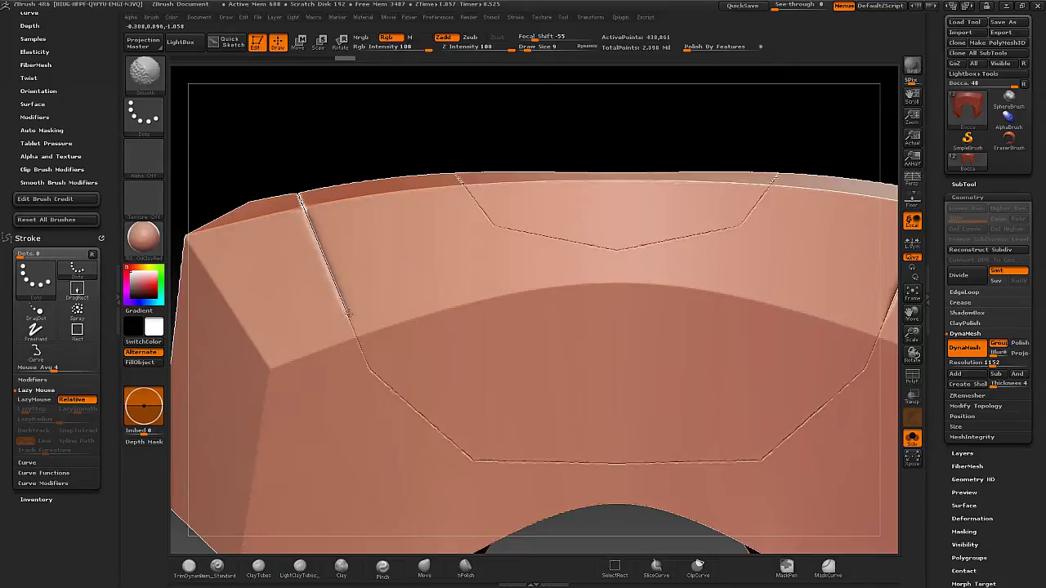
shift+drag(347, 313, 391, 392)
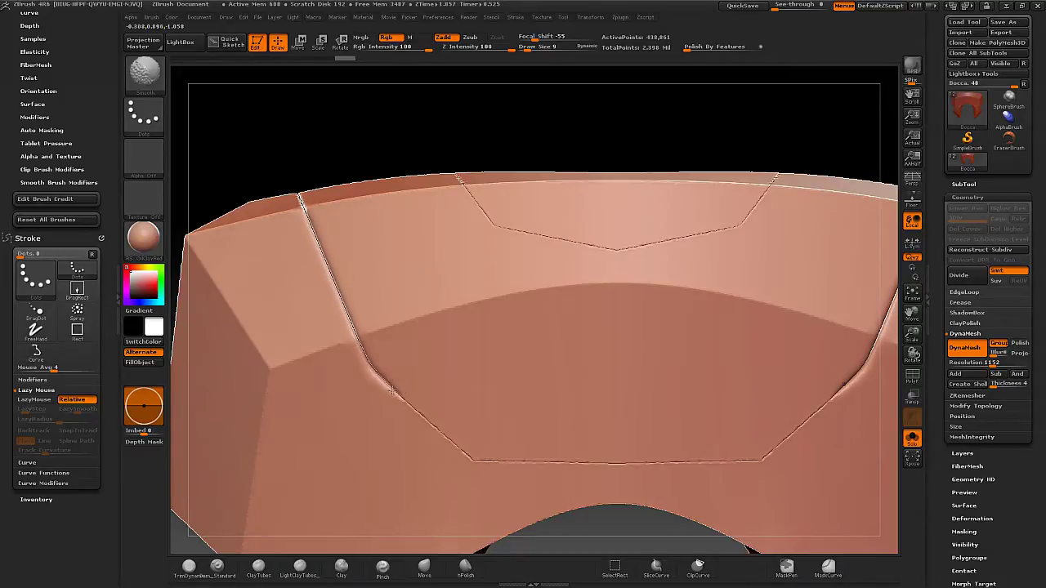
key(ctrl+z)
key(space)
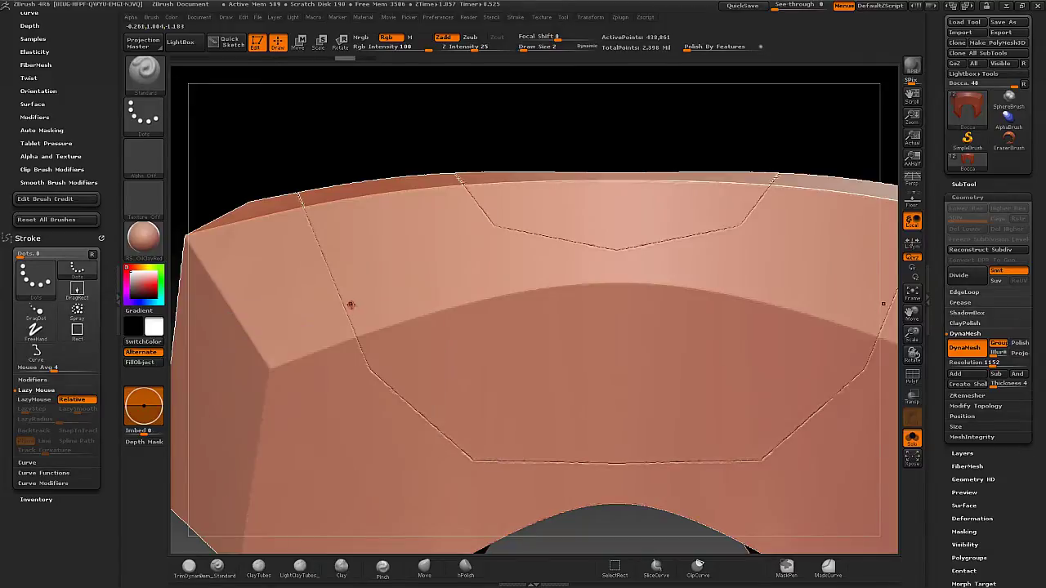
key(space)
drag(352, 301, 347, 301)
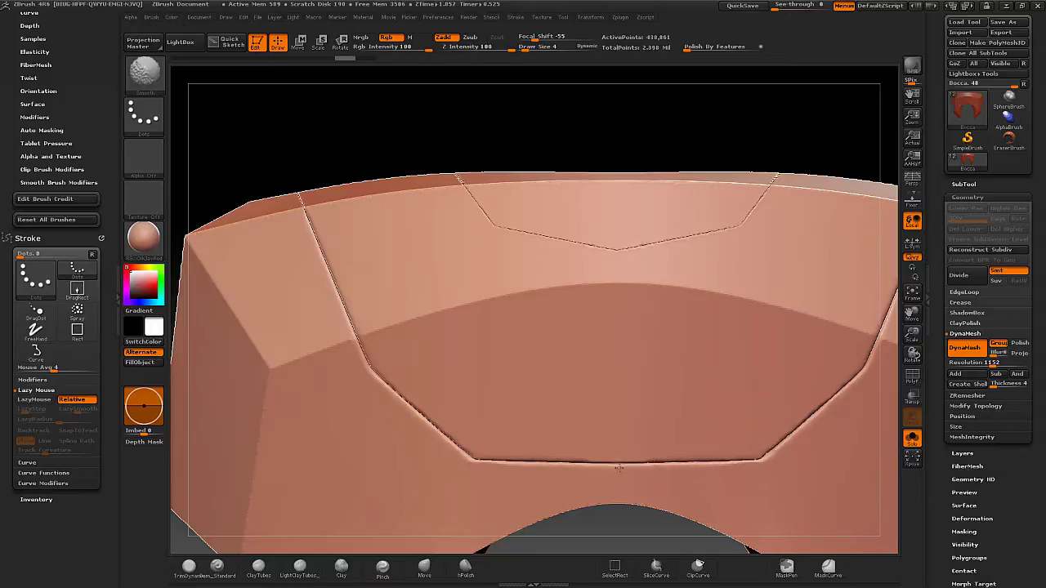
Shift-smooth the polygroup seams along the front, sides, inside and top of the arch.
mouse_move(381, 303)
right_down()
mouse_move(401, 364)
mouse_move(479, 346)
mouse_move(457, 354)
mouse_move(436, 299)
right_up()
key(shift)
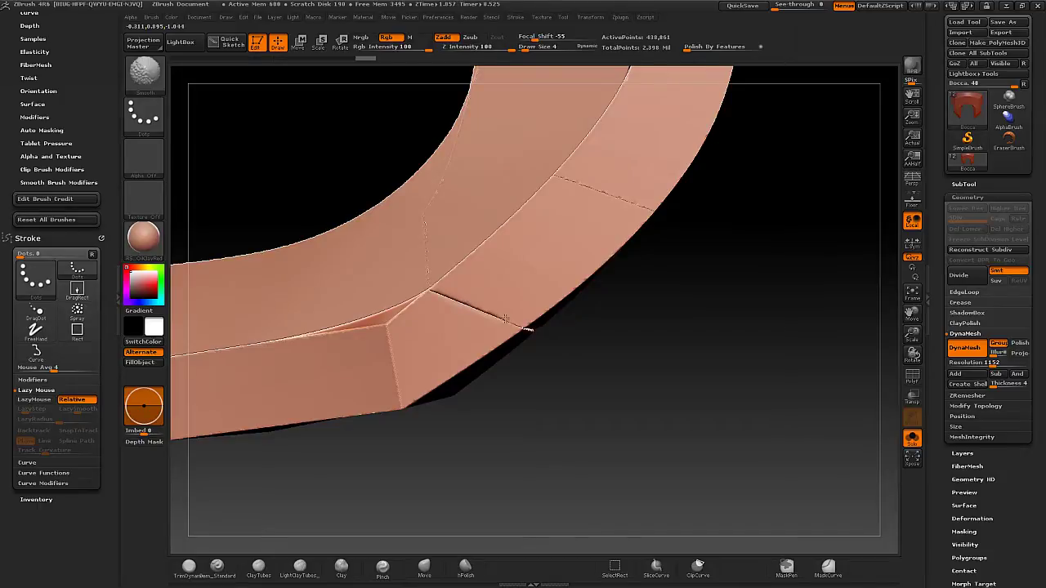
mouse_move(527, 329)
right_down()
mouse_move(494, 270)
mouse_move(469, 311)
mouse_move(490, 367)
right_up()
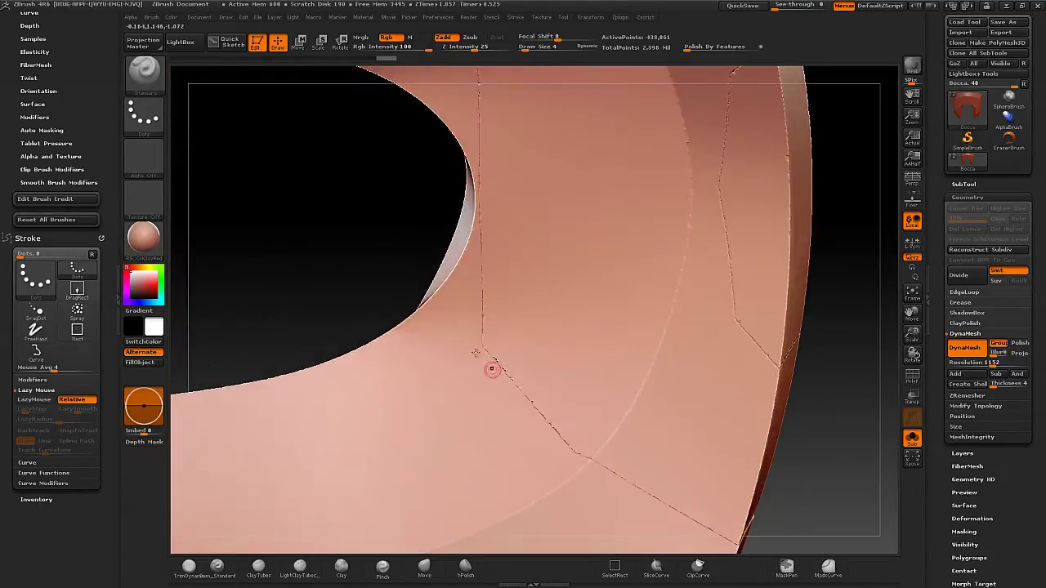
key(shift)
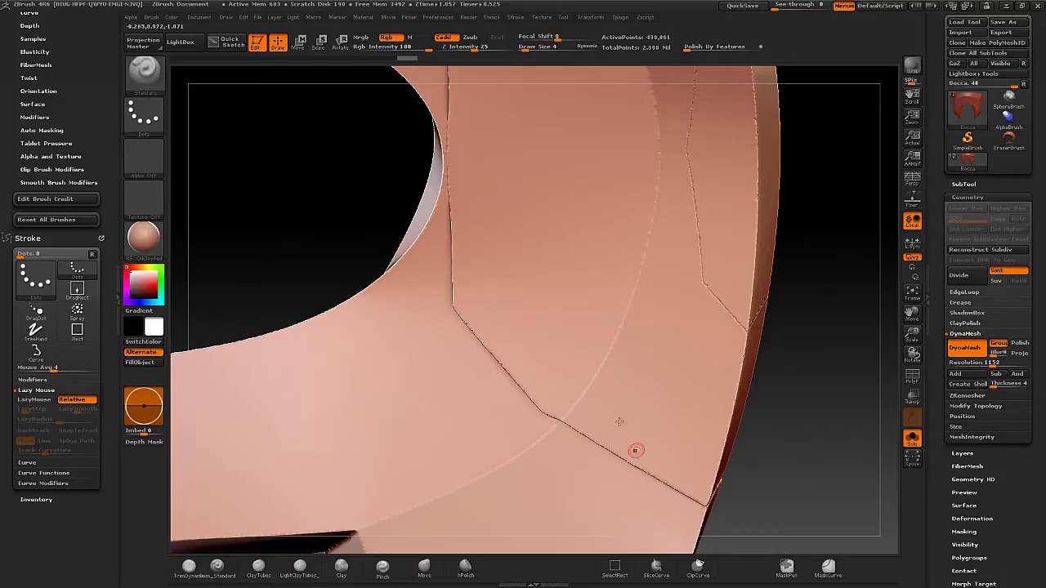
right_drag(635, 449, 430, 341)
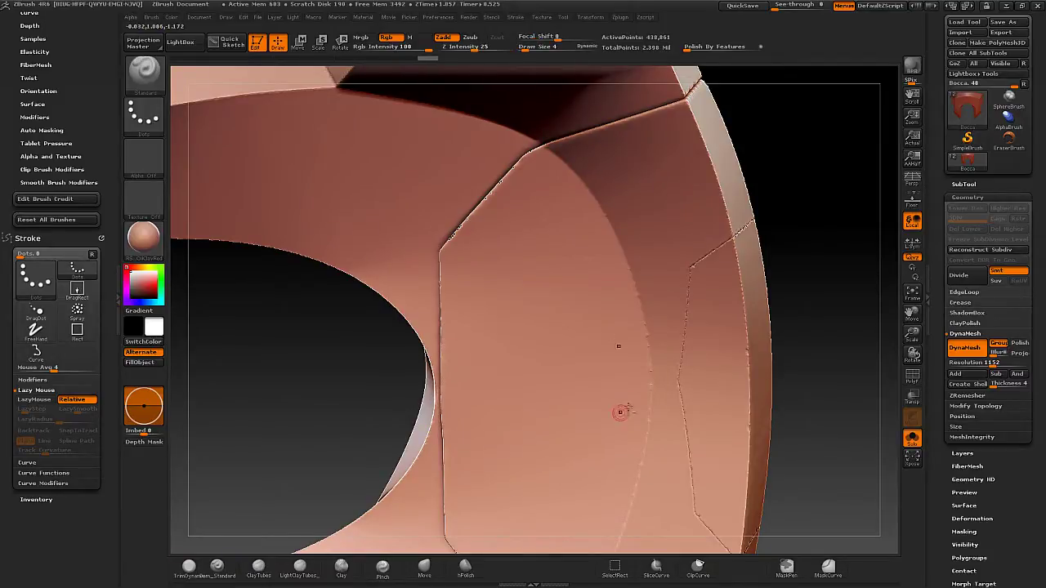
right_drag(612, 414, 452, 339)
key(shift)
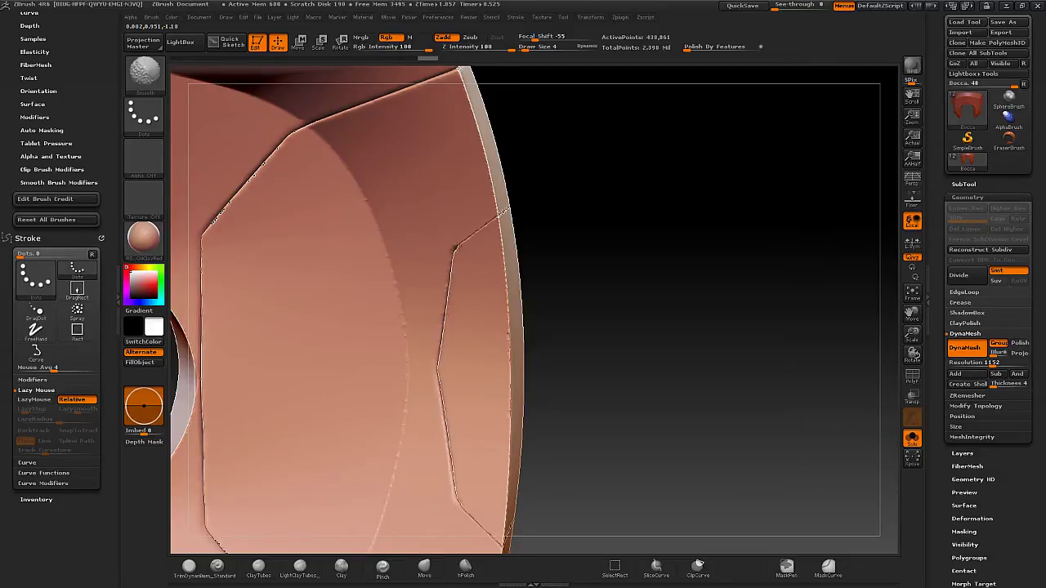
right_drag(507, 210, 412, 206)
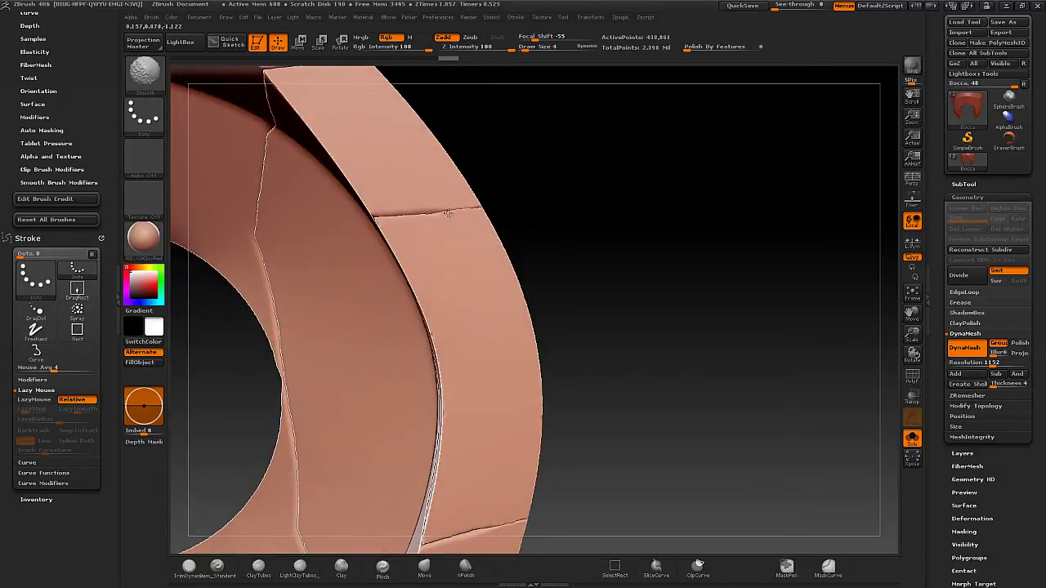
right_drag(540, 229, 440, 224)
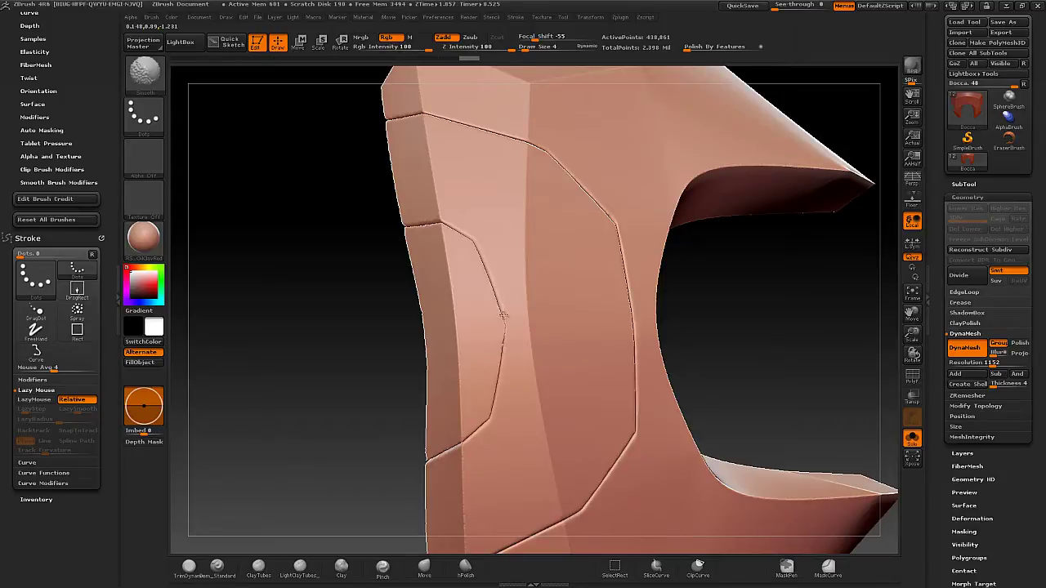
mouse_move(514, 436)
right_down()
mouse_move(544, 299)
mouse_move(494, 456)
mouse_move(558, 248)
mouse_move(560, 325)
mouse_move(529, 384)
right_up()
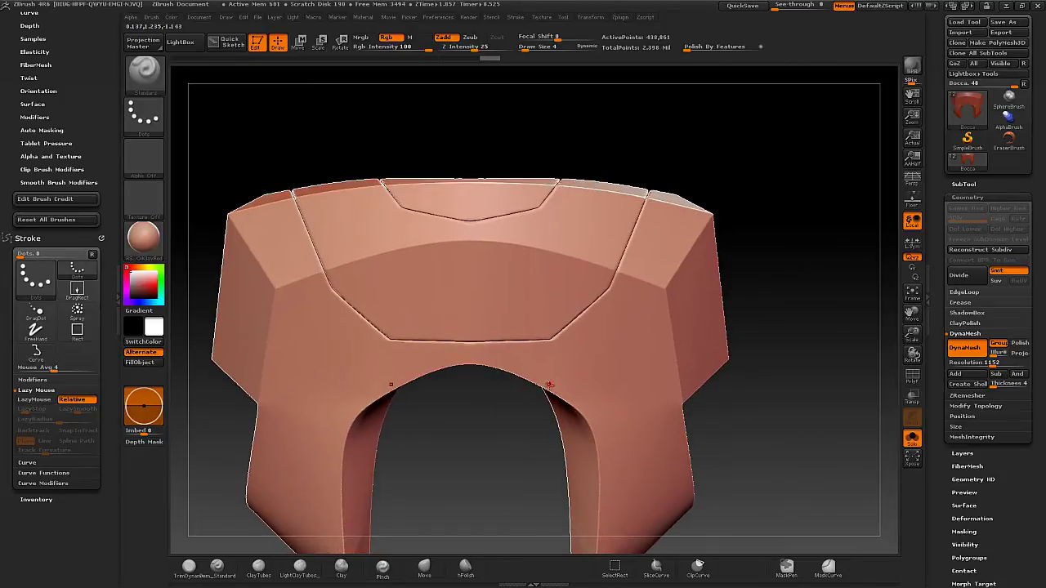
Turn PolyF back on and isolate the pink polygroup to inspect it.
click(911, 377)
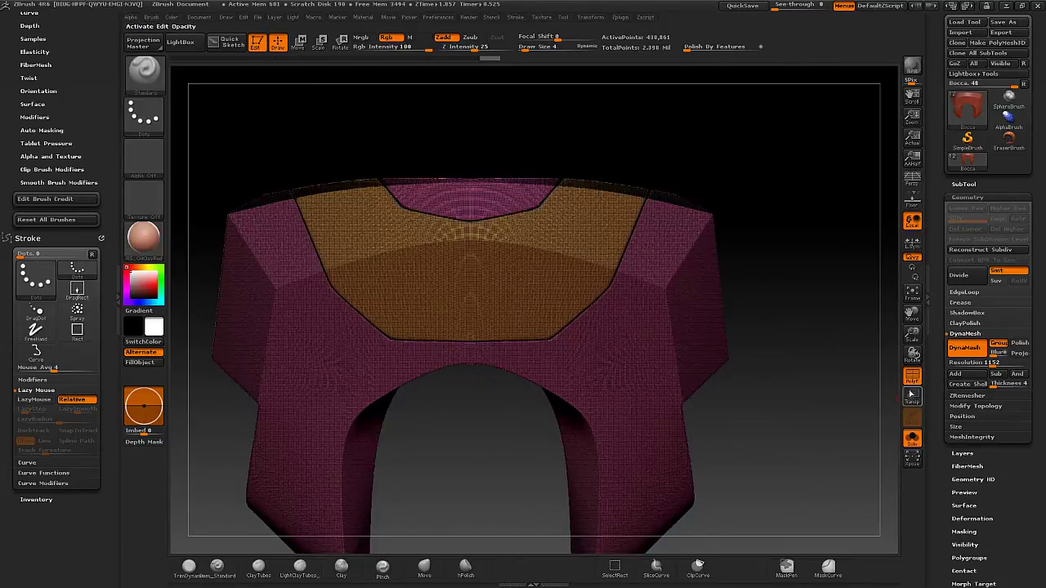
mouse_move(513, 214)
right_down()
mouse_move(500, 266)
mouse_move(584, 327)
right_up()
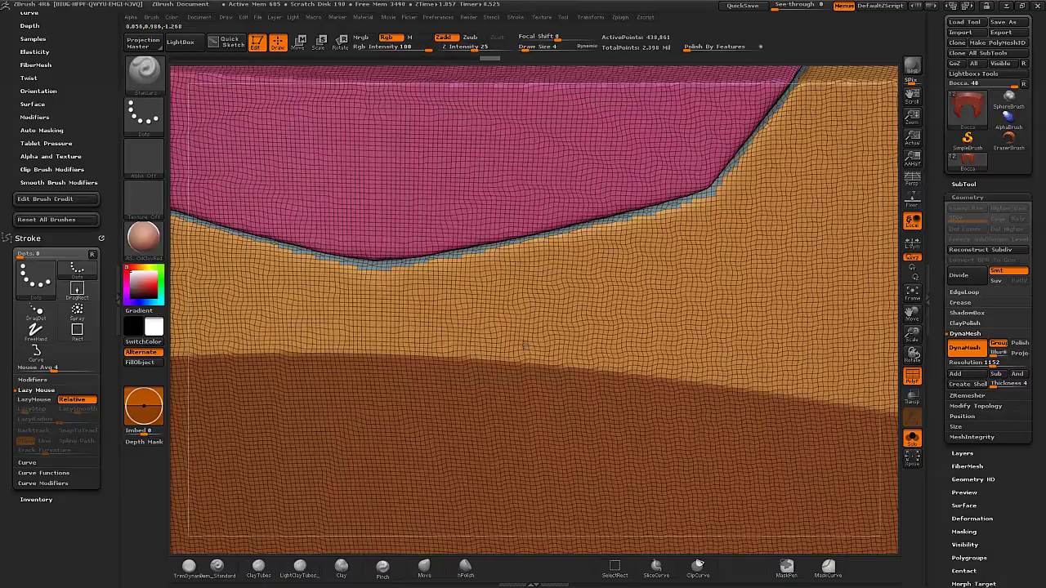
right_drag(539, 240, 587, 505)
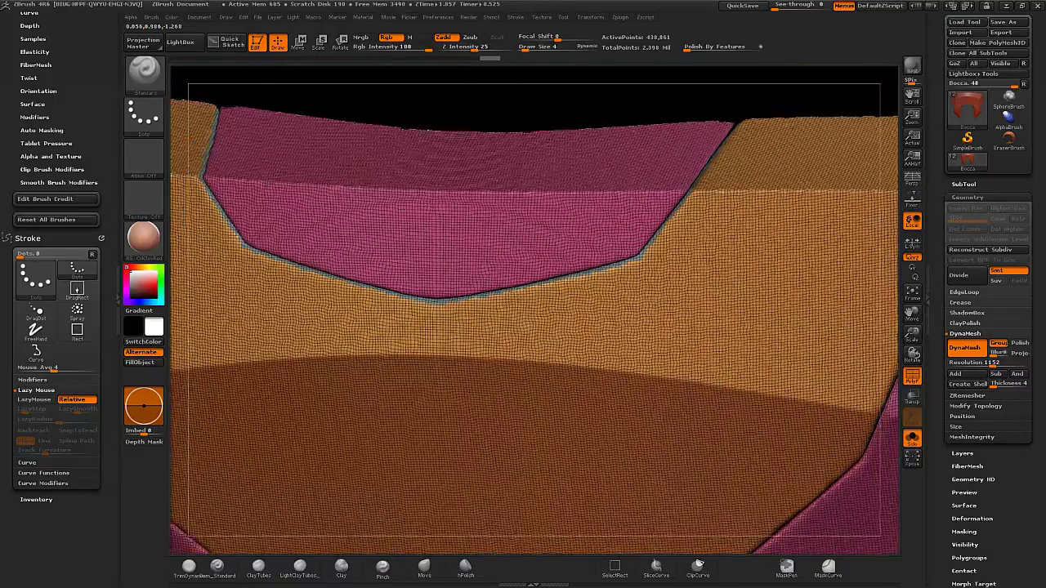
click(617, 567)
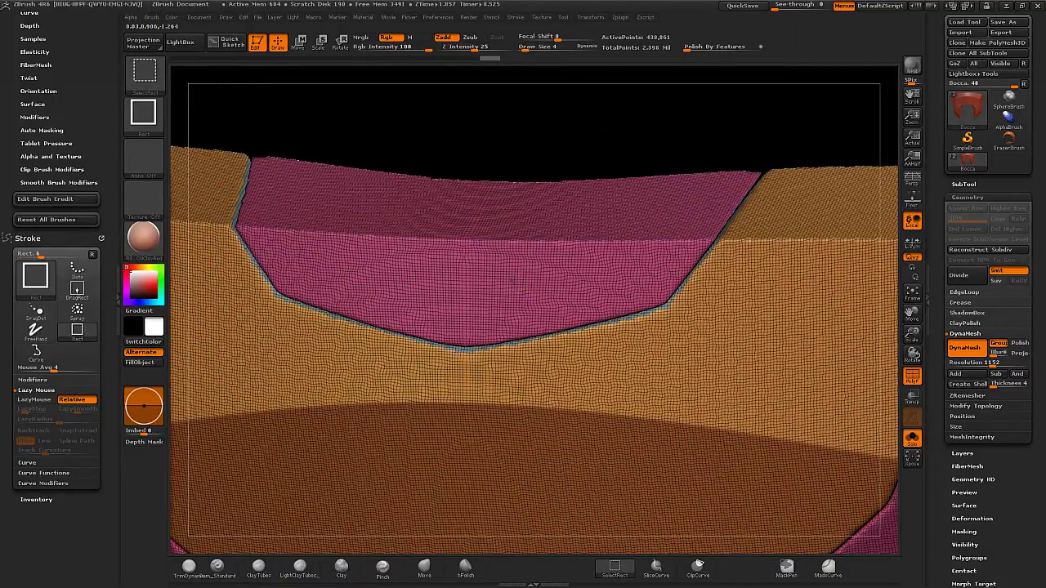
ctrl+shift+click(509, 286)
mouse_move(536, 392)
mouse_down()
mouse_move(594, 337)
mouse_move(542, 272)
mouse_move(541, 357)
mouse_up()
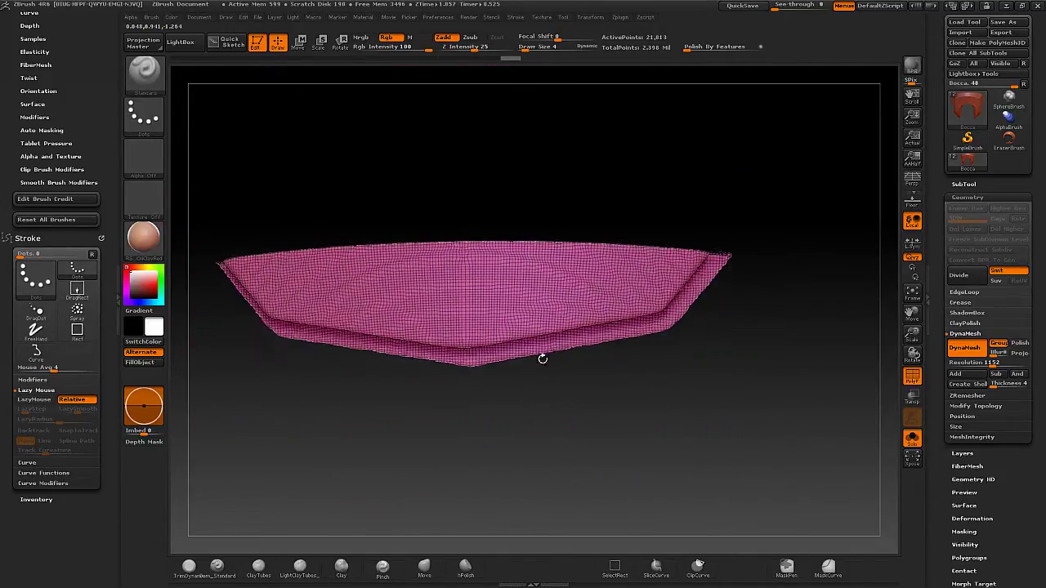
Unhide all parts, orbit around the mesh, and reveal the hidden centre strip.
ctrl+shift+click(816, 186)
mouse_move(572, 227)
mouse_down()
mouse_move(566, 276)
mouse_move(539, 331)
mouse_move(612, 285)
mouse_up()
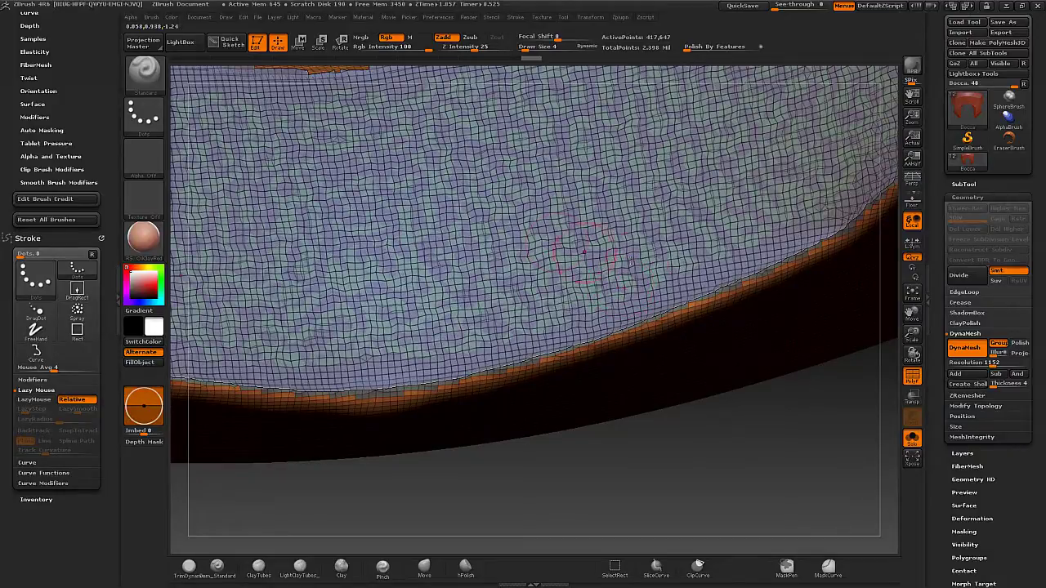
drag(507, 330, 506, 352)
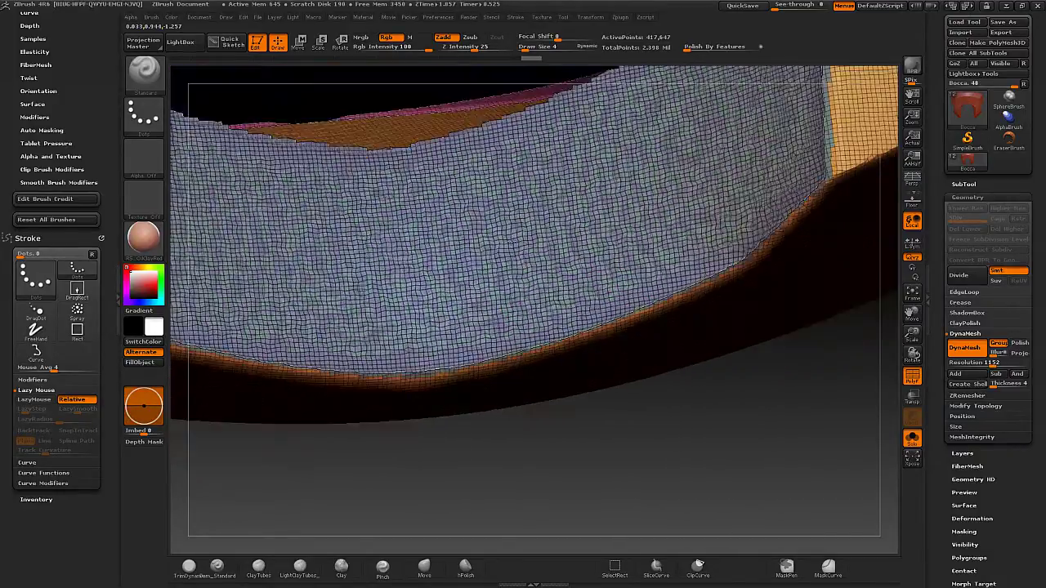
drag(553, 257, 588, 251)
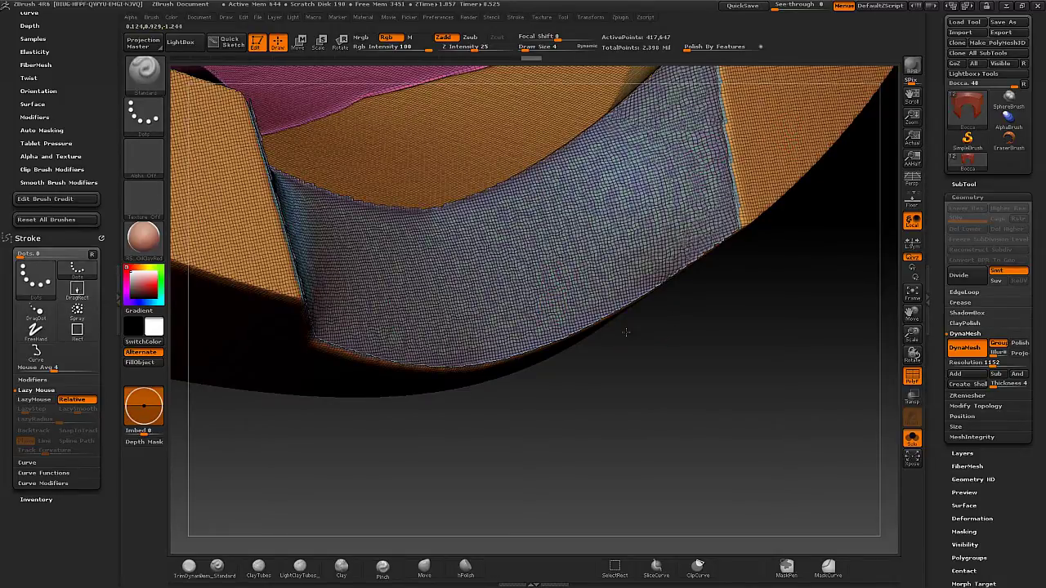
drag(626, 331, 572, 239)
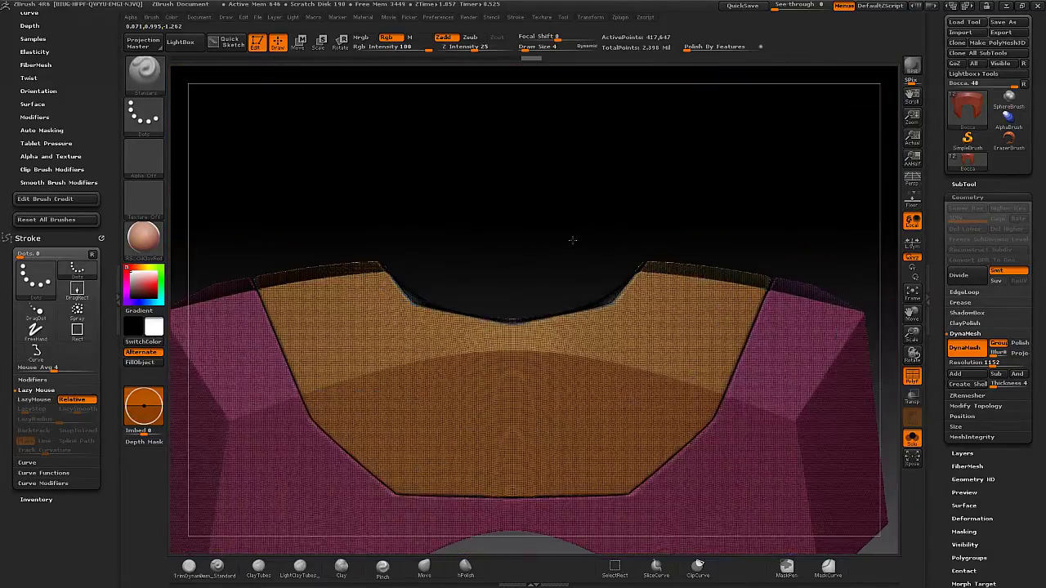
ctrl+shift+click(703, 172)
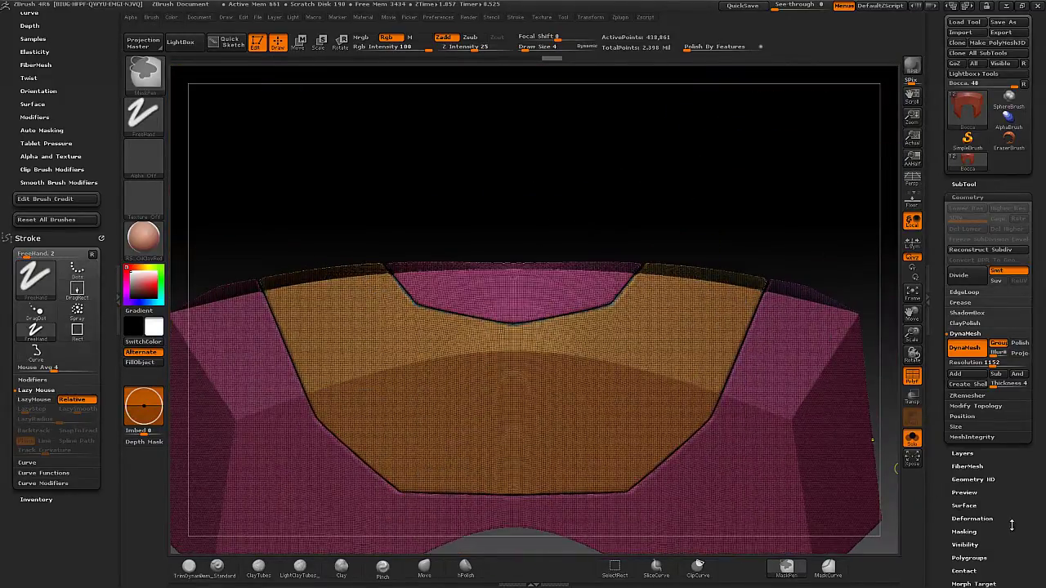
Open the Polygroups options and auto-group the mask into separate groups.
drag(1012, 525, 1005, 389)
click(972, 368)
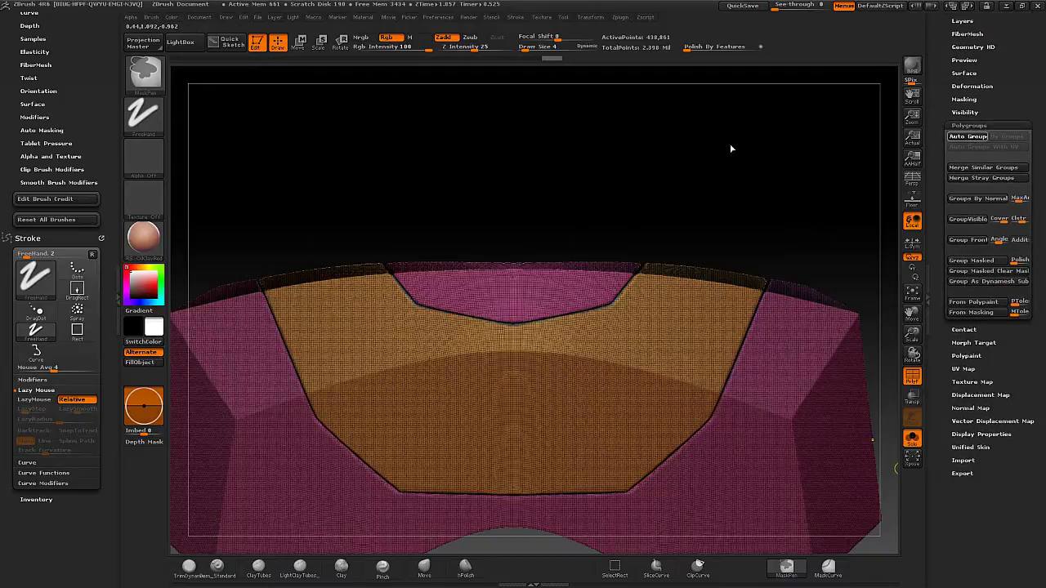
mouse_move(684, 216)
mouse_down()
mouse_move(687, 188)
mouse_move(675, 323)
mouse_move(692, 311)
mouse_move(669, 303)
mouse_move(644, 198)
mouse_up()
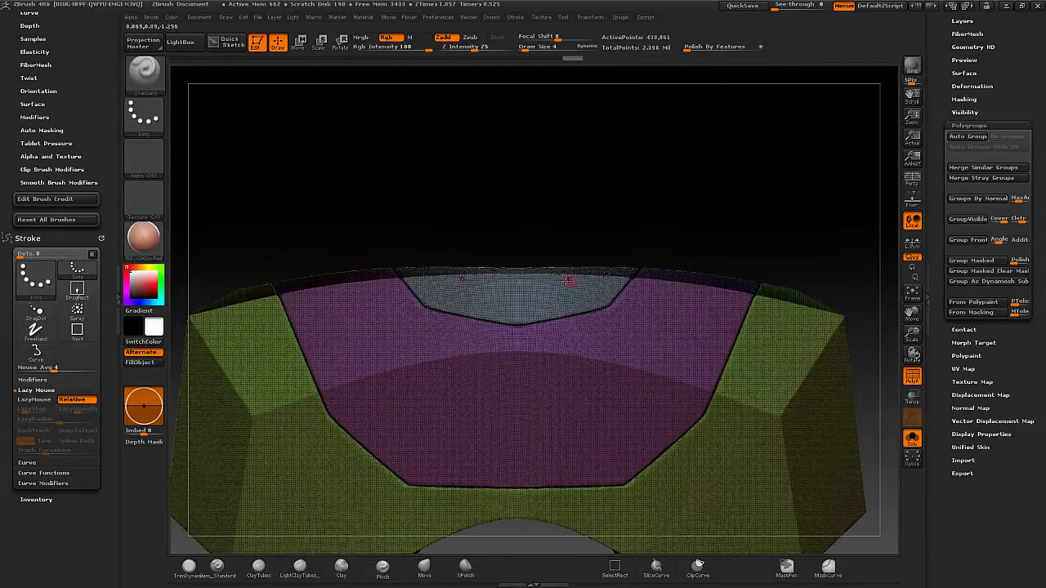
Isolate the grey top strip, then the green sides, and finally unhide all polygroups.
key(ctrl+shift)
ctrl+shift+click(545, 300)
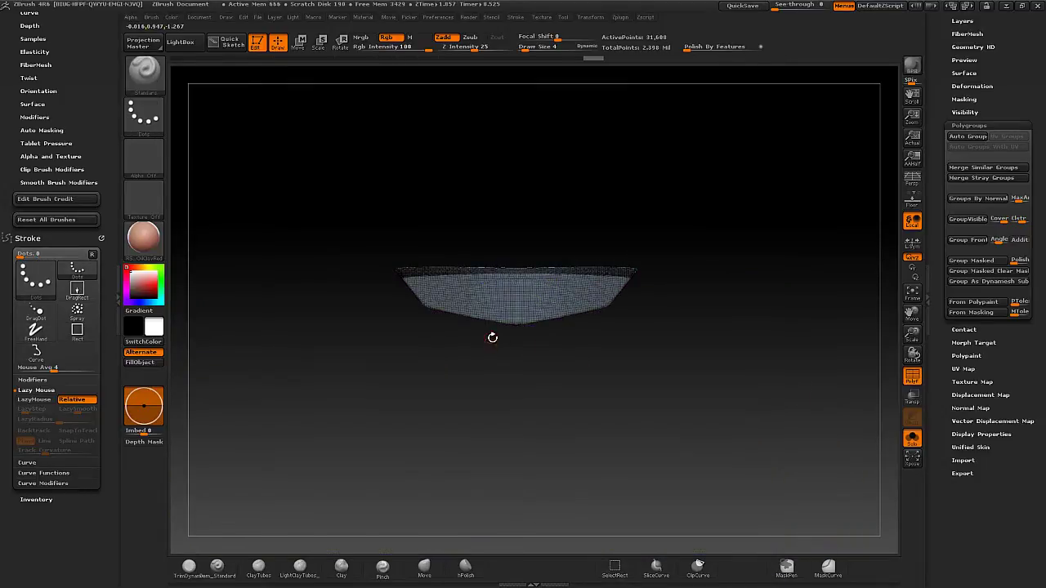
mouse_move(493, 336)
mouse_down()
mouse_move(512, 218)
mouse_move(488, 340)
mouse_up()
key(ctrl)
ctrl+shift+click(760, 227)
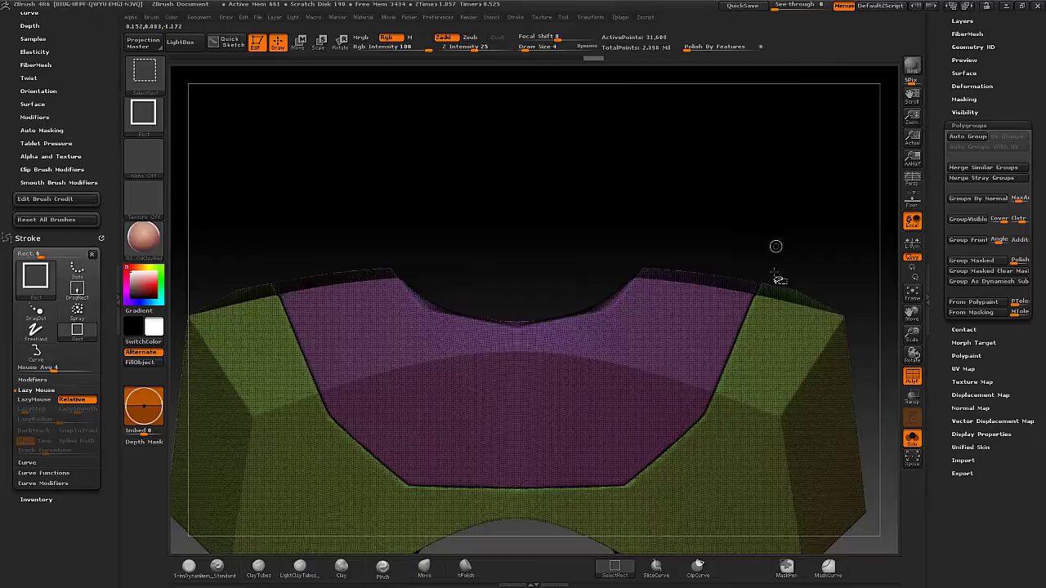
ctrl+alt+shift+click(588, 364)
mouse_move(752, 192)
mouse_down()
mouse_move(752, 234)
mouse_move(680, 410)
mouse_up()
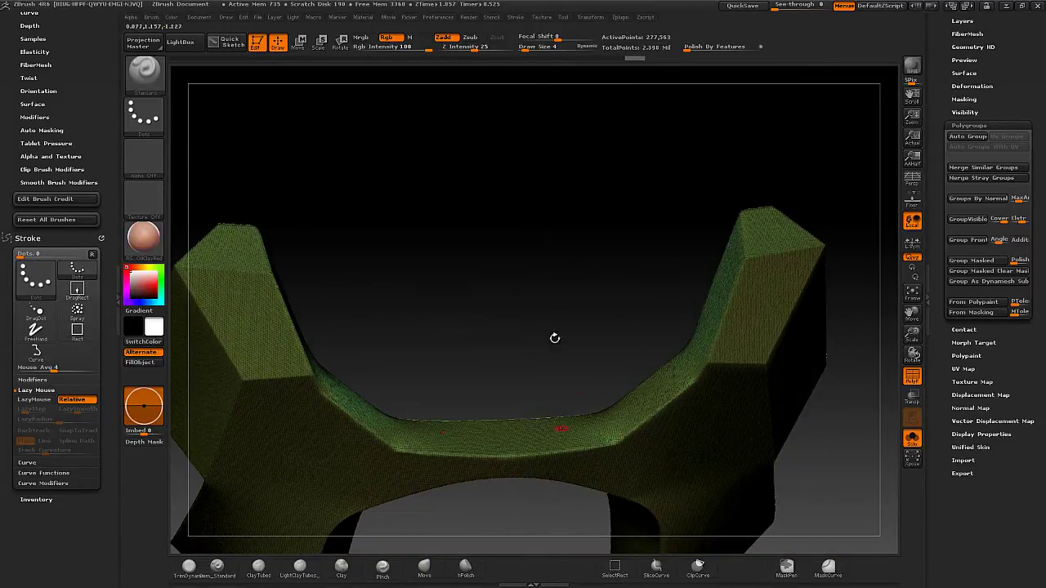
ctrl+shift+click(766, 160)
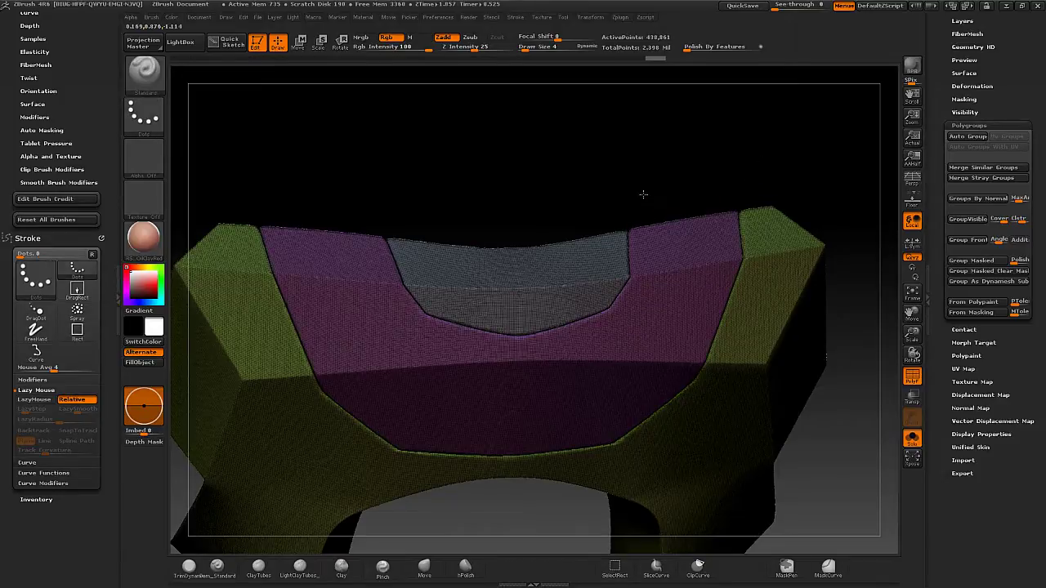
Isolate the grey notch strip, turn off PolyF, then unhide everything as a shaded surface.
mouse_move(644, 192)
mouse_down()
mouse_move(646, 169)
mouse_move(721, 205)
mouse_move(710, 133)
mouse_move(736, 150)
mouse_up()
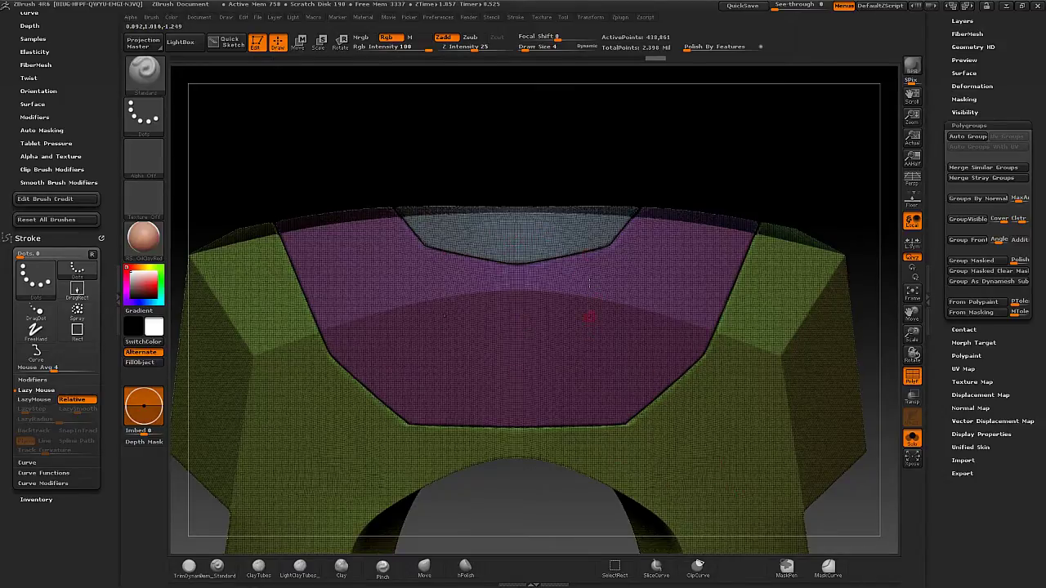
ctrl+right_drag(493, 228, 502, 288)
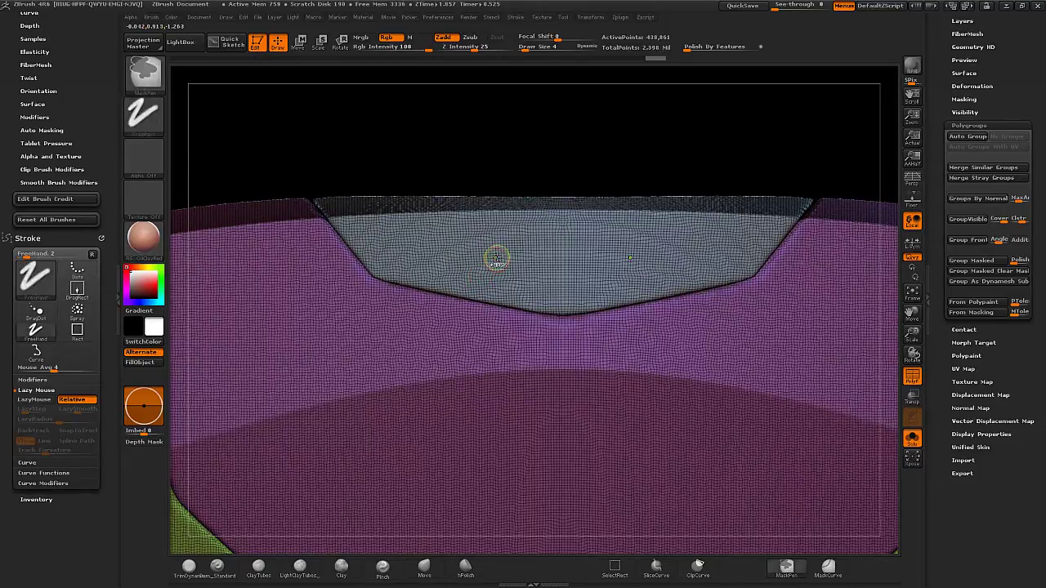
ctrl+shift+click(496, 253)
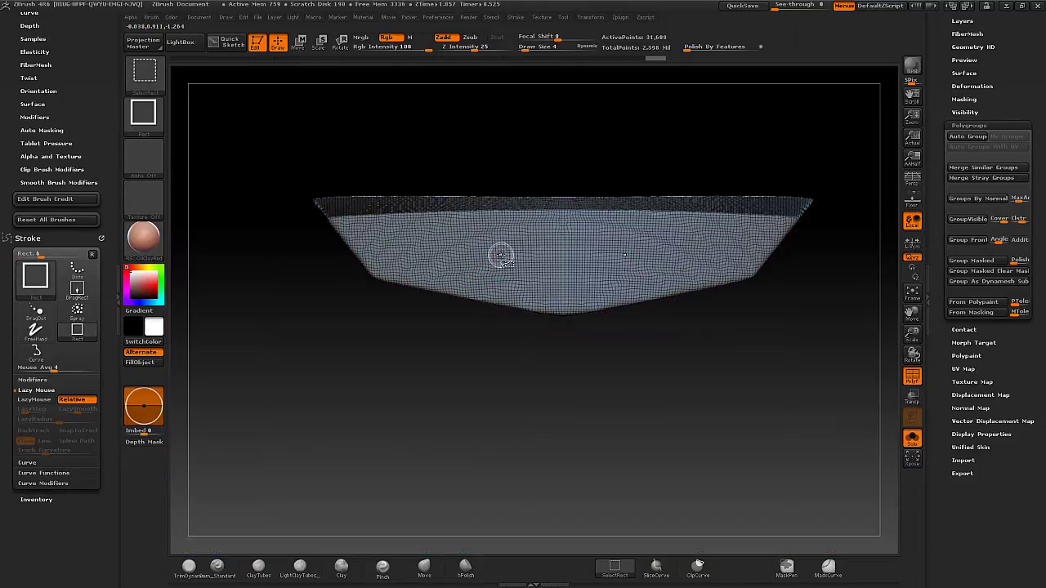
click(912, 375)
key(f)
ctrl+right_drag(510, 304, 485, 289)
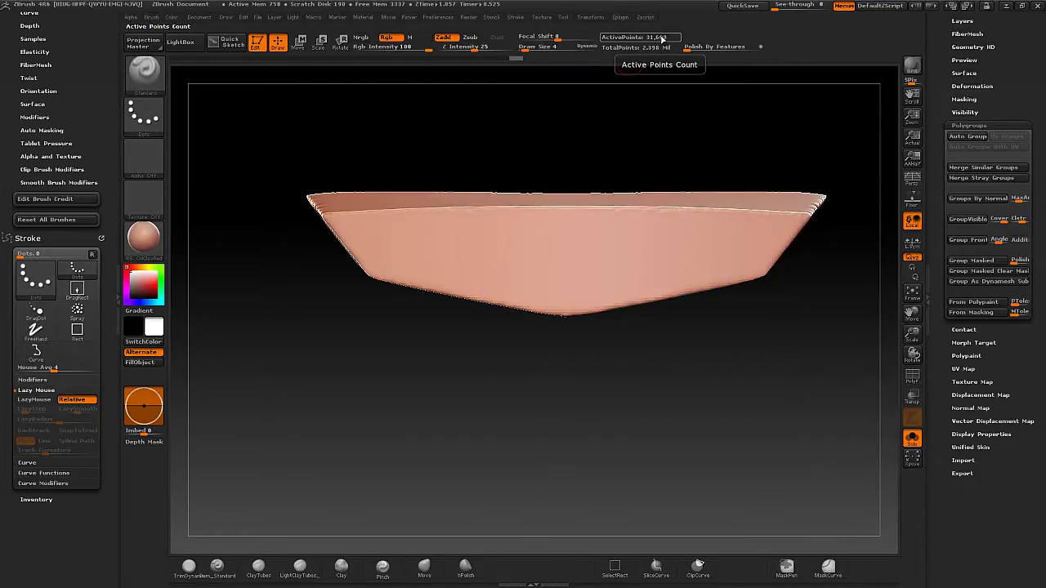
ctrl+shift+click(672, 130)
drag(654, 182, 582, 211)
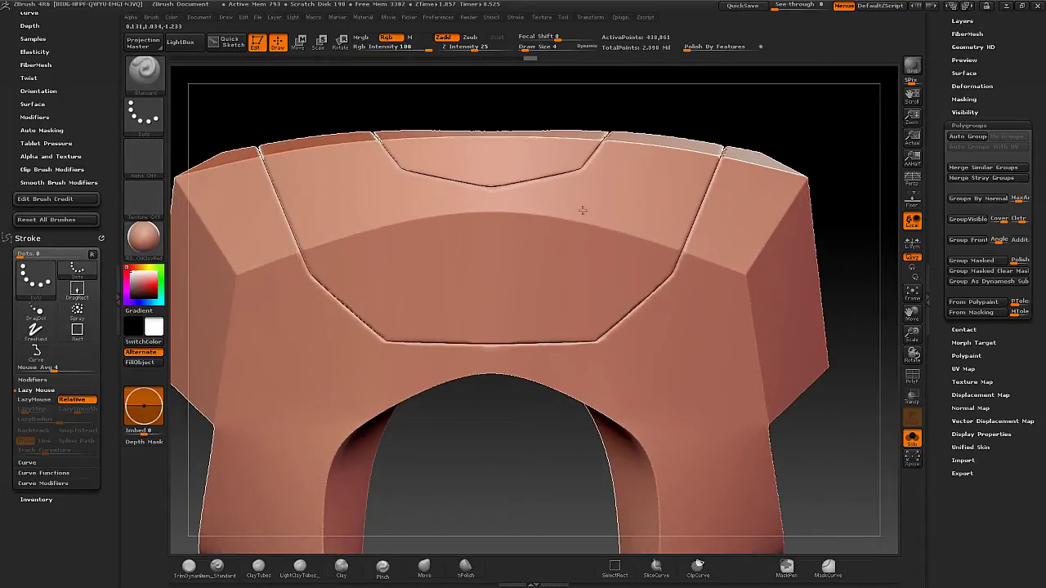
Turn on PolyF in Tool > Geometry and set DynaMesh Resolution to 1712.
ctrl+right_drag(582, 211, 630, 249)
drag(759, 326, 749, 327)
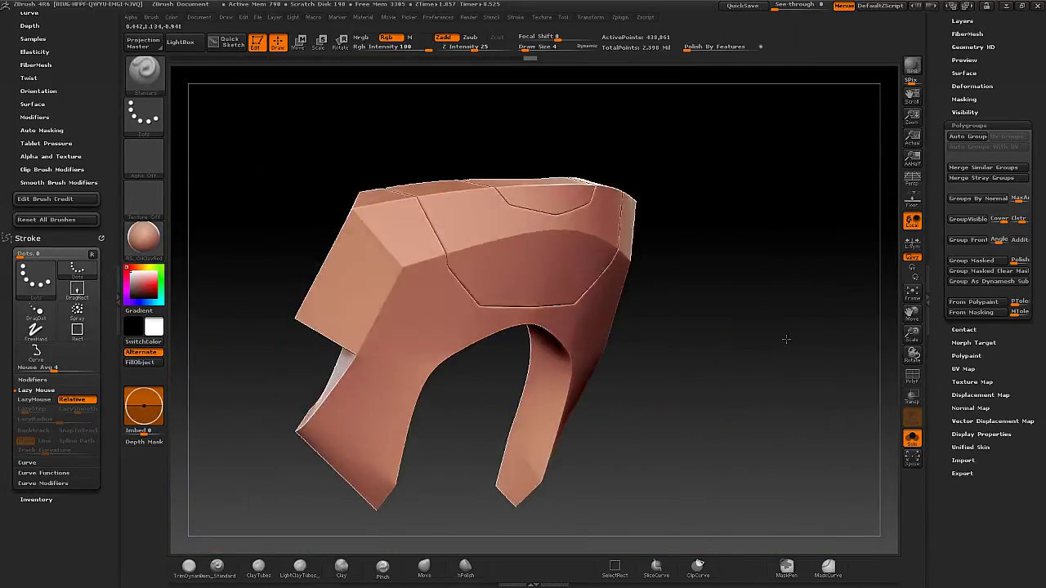
scroll(962, 105, up, 5)
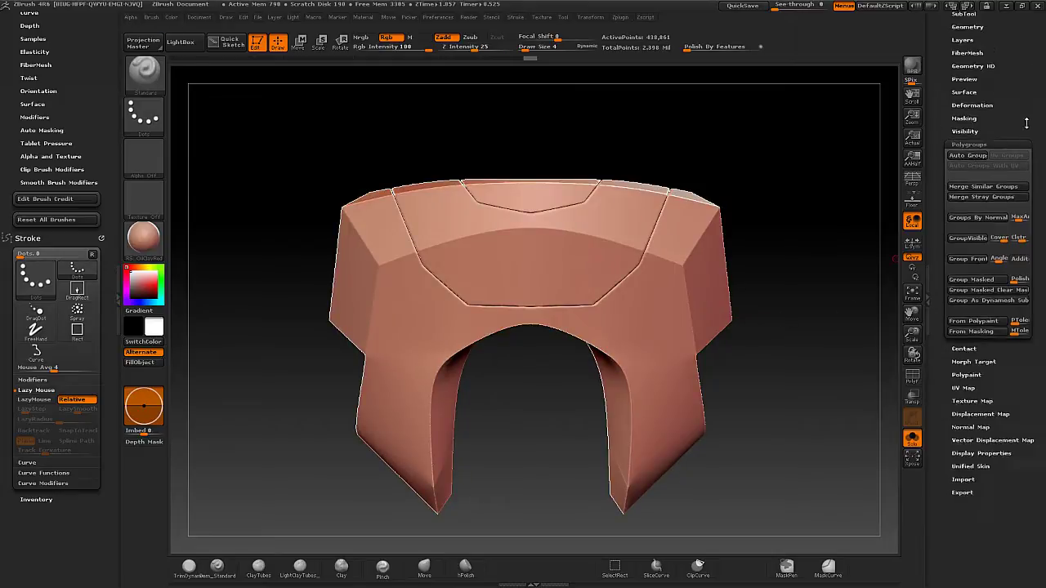
click(968, 139)
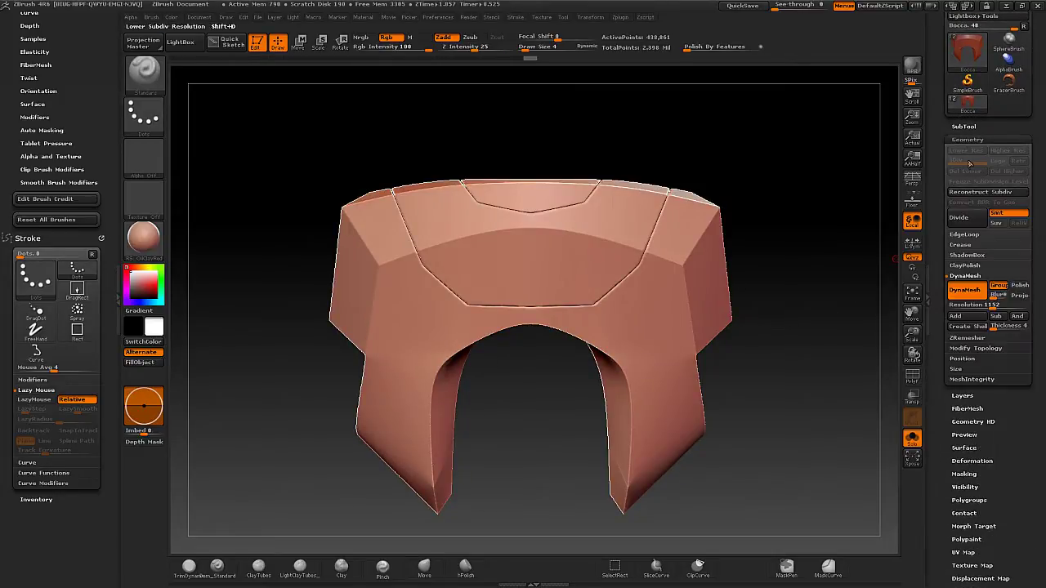
click(912, 375)
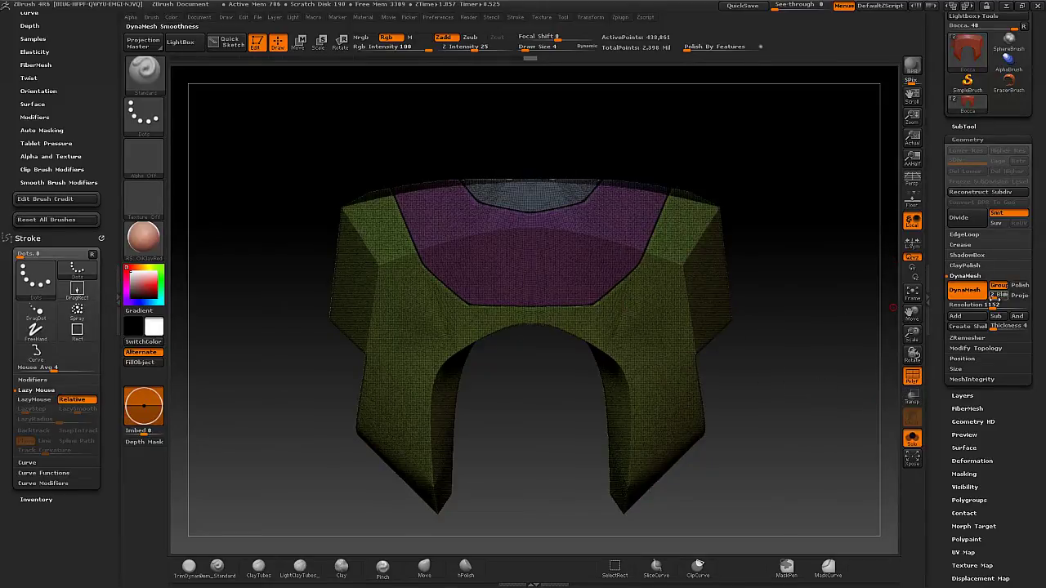
drag(996, 305, 1007, 305)
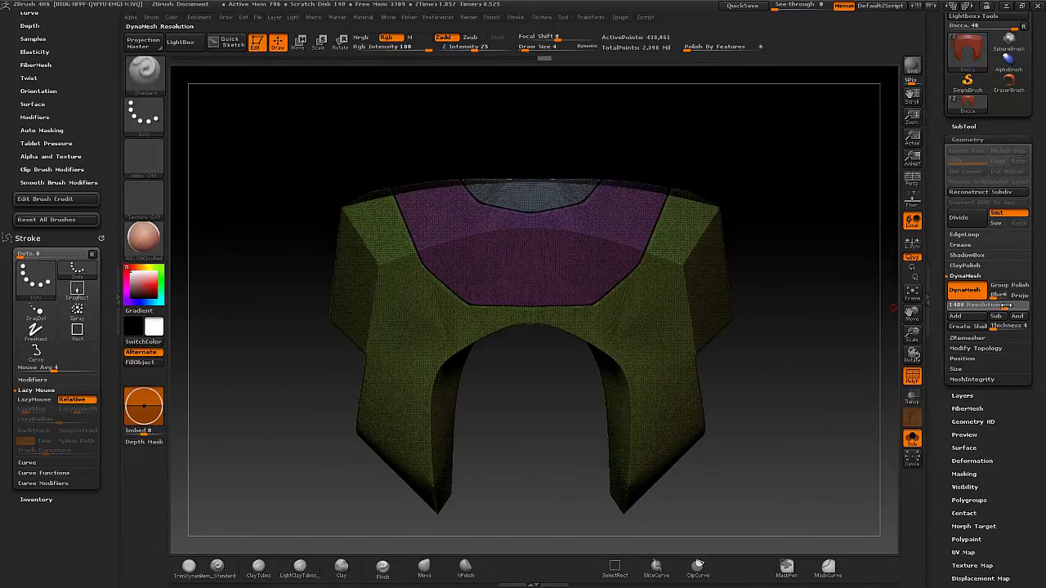
Remesh the mask at 1712, turn PolyF off and isolate the top piece for inspection.
ctrl+drag(785, 340, 831, 409)
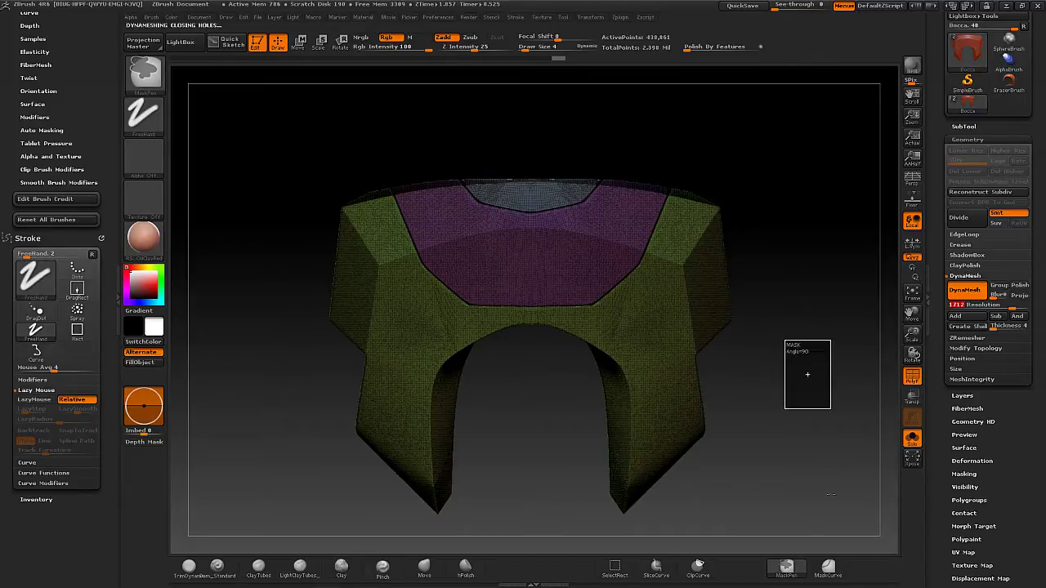
ctrl+drag(835, 514, 835, 513)
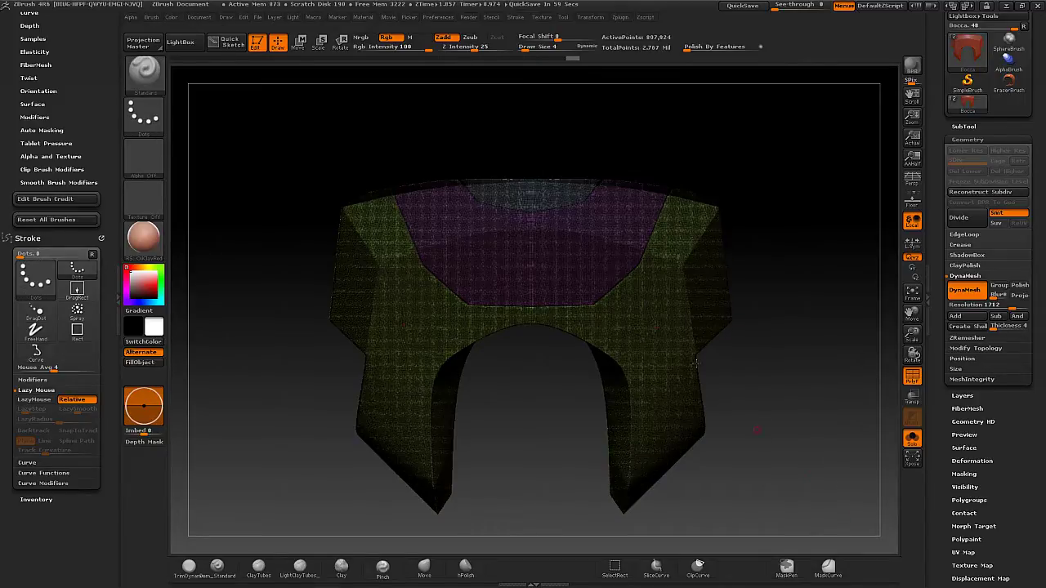
drag(696, 363, 619, 283)
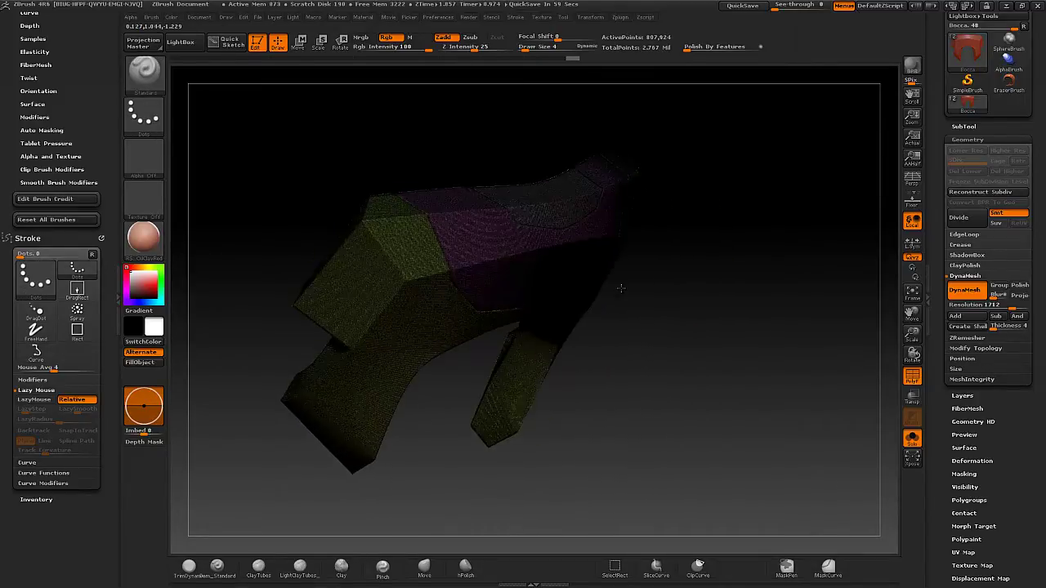
click(912, 378)
mouse_move(474, 163)
ctrl+shift+mouse_down()
mouse_move(609, 237)
mouse_move(627, 295)
mouse_move(672, 322)
ctrl+shift+mouse_up()
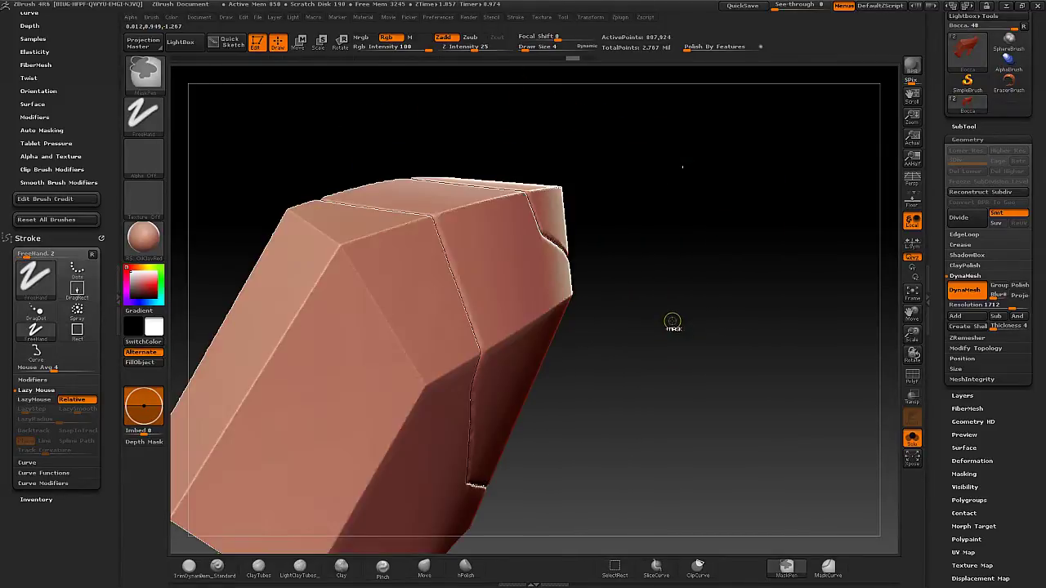
Isolate the grey top strip of the Bocca panel and frame it in solid shading.
click(912, 376)
mouse_move(775, 324)
mouse_down()
mouse_move(748, 274)
mouse_move(809, 156)
mouse_up()
key(ctrl)
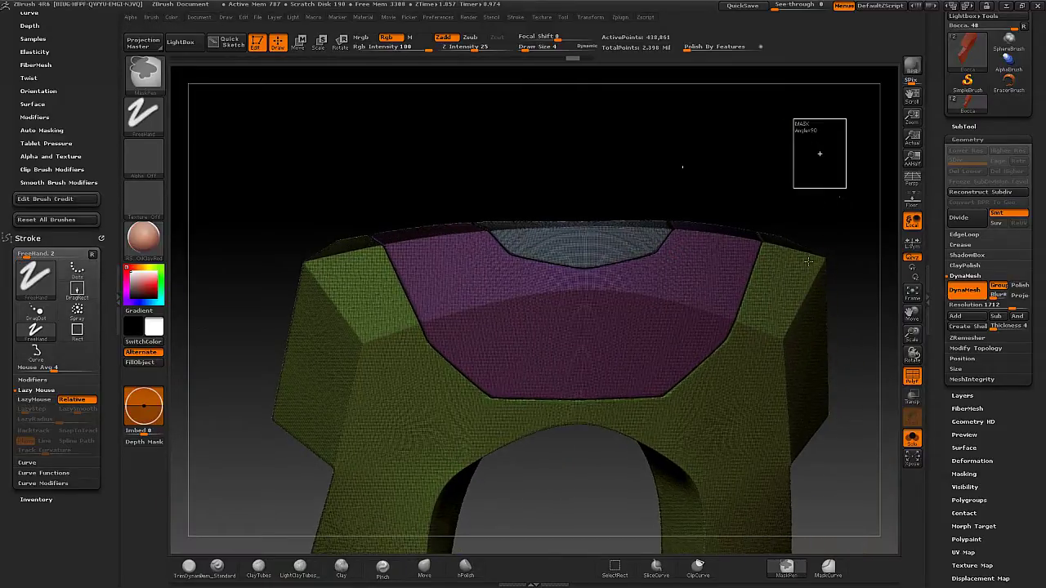
ctrl+click(820, 153)
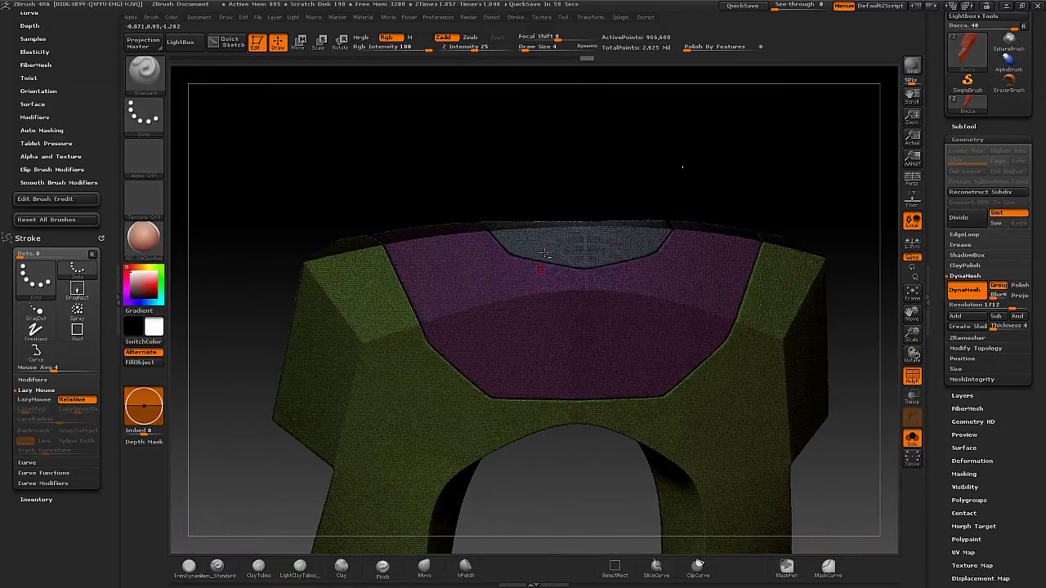
mouse_move(545, 253)
alt+mouse_down()
mouse_move(541, 291)
mouse_move(574, 341)
alt+mouse_up()
ctrl+shift+click(541, 290)
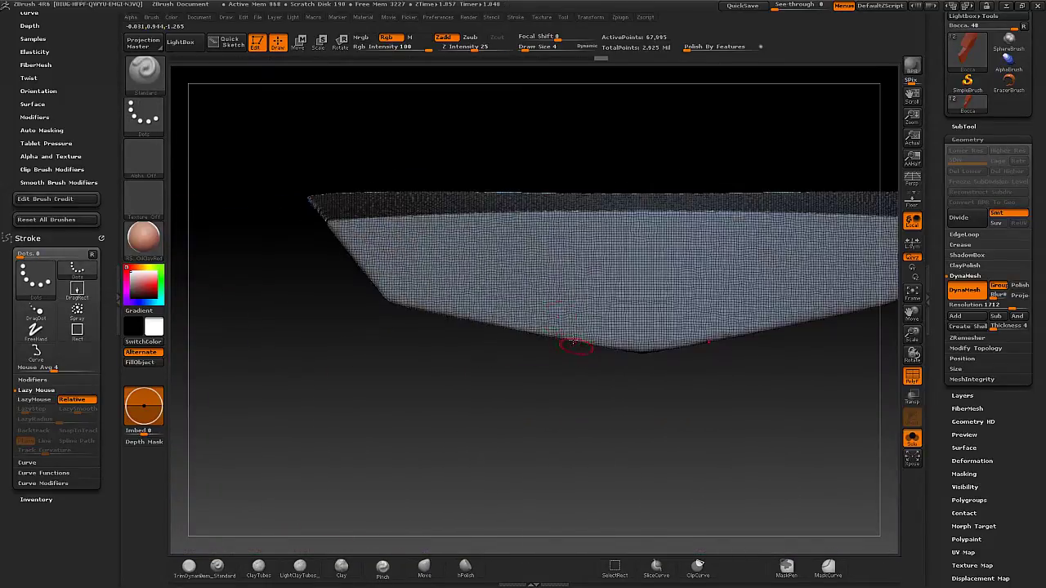
key(f)
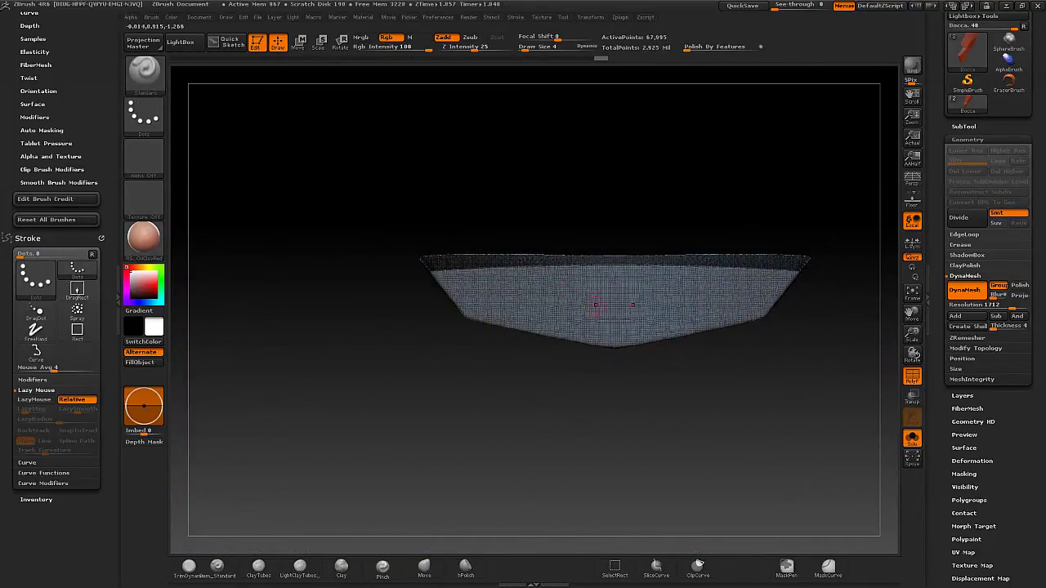
click(912, 376)
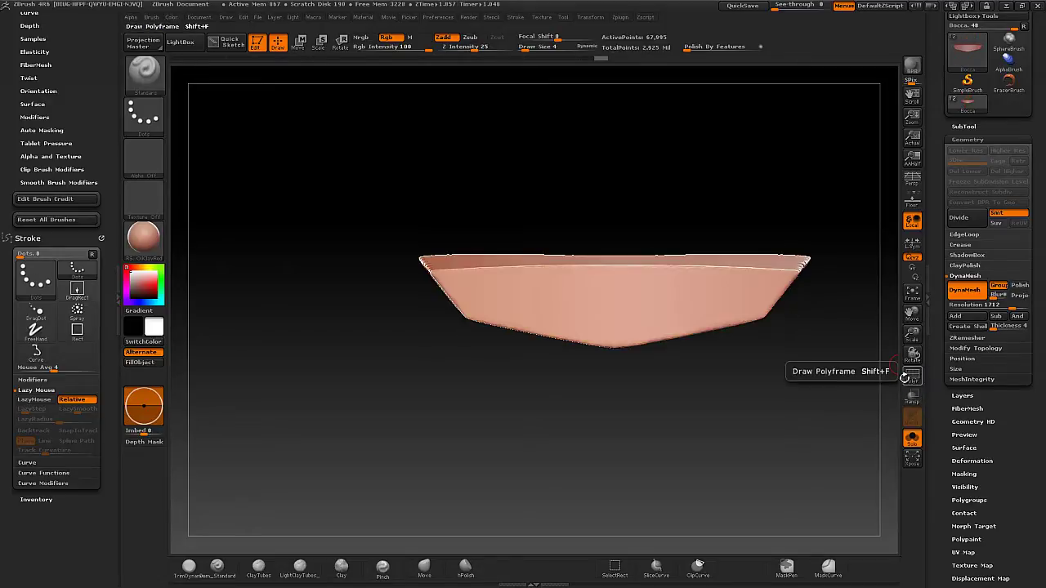
Set up TrimDynamic with LazyMouse on and Draw Size 4.
click(189, 566)
mouse_move(509, 318)
alt+mouse_down()
mouse_move(474, 320)
mouse_move(432, 418)
alt+mouse_up()
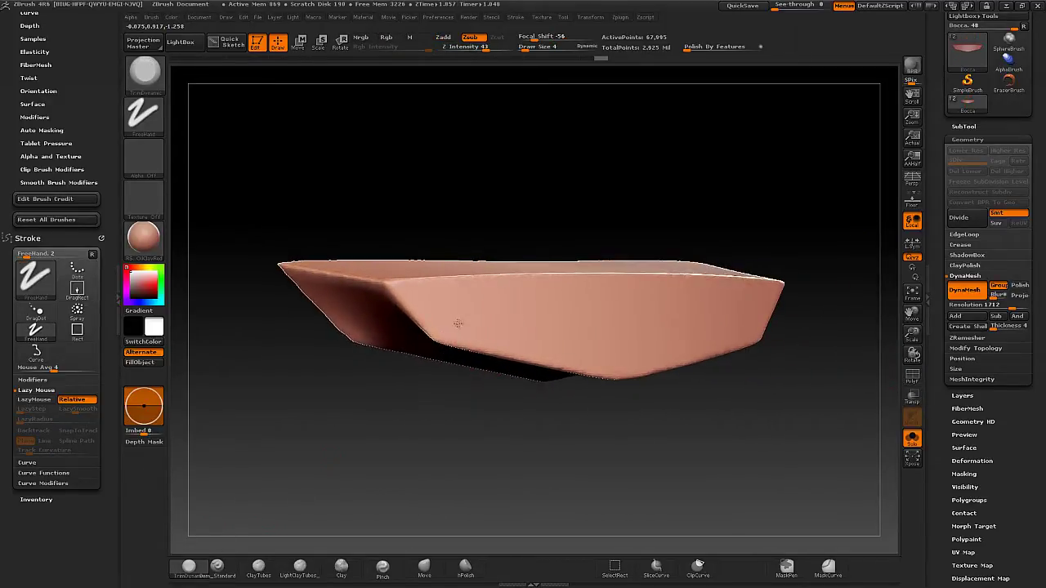
click(34, 399)
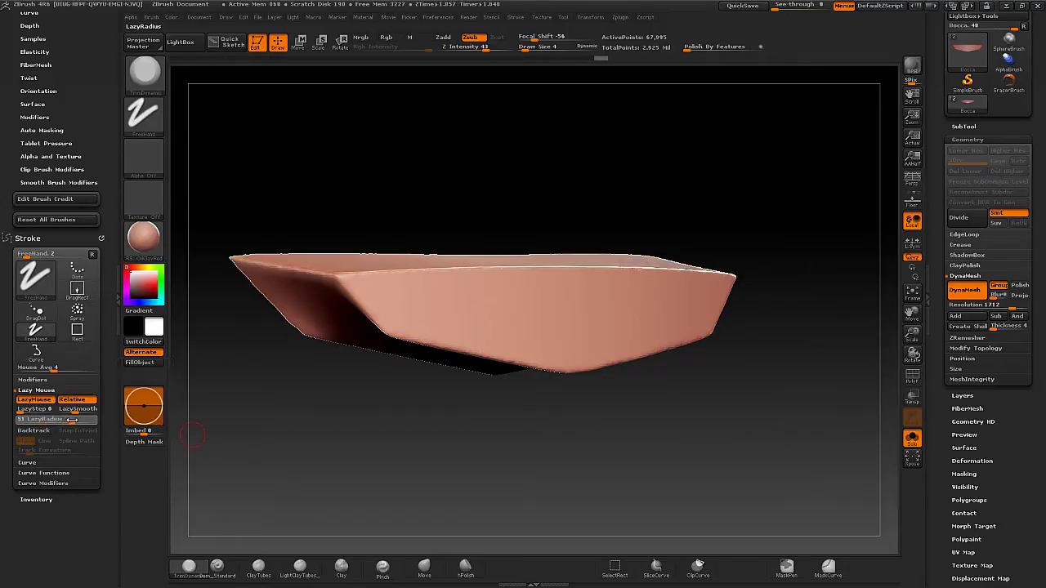
mouse_move(378, 287)
right_down()
mouse_move(382, 311)
mouse_move(402, 321)
right_up()
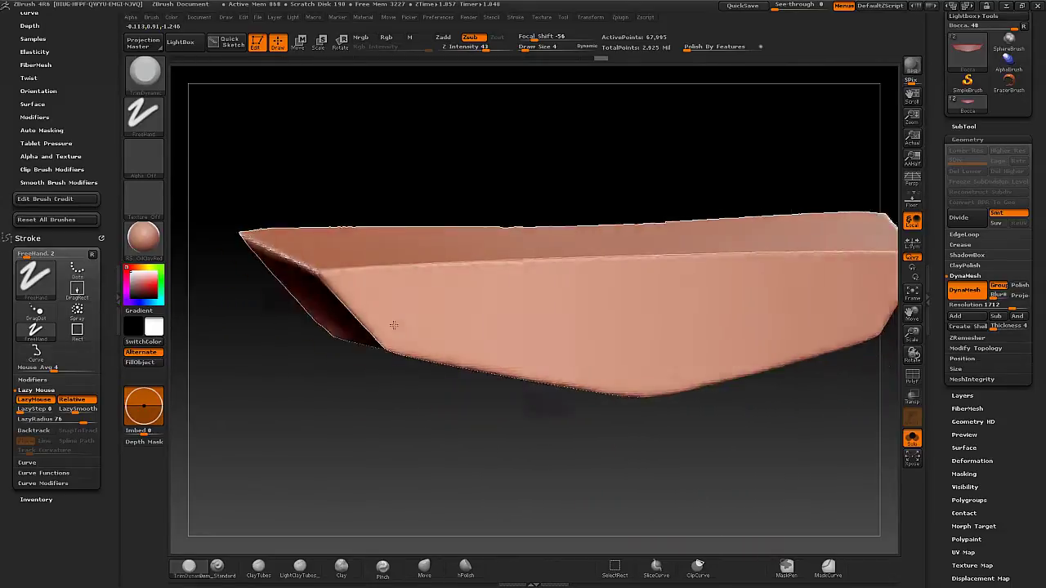
right_click(403, 321)
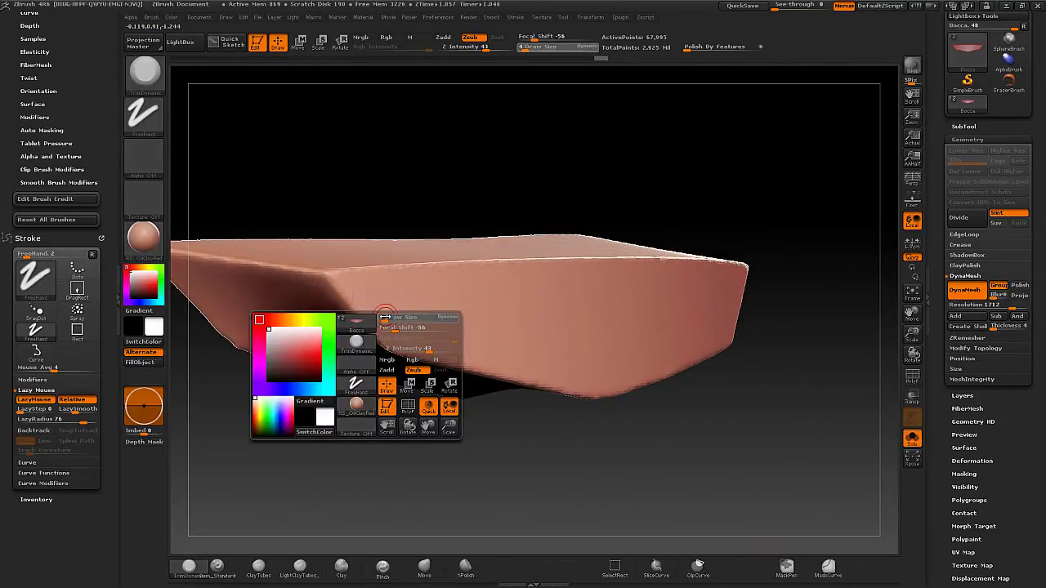
drag(384, 317, 377, 317)
Trim a narrow flat bevel along the strip's top and front crease.
right_drag(377, 317, 327, 274)
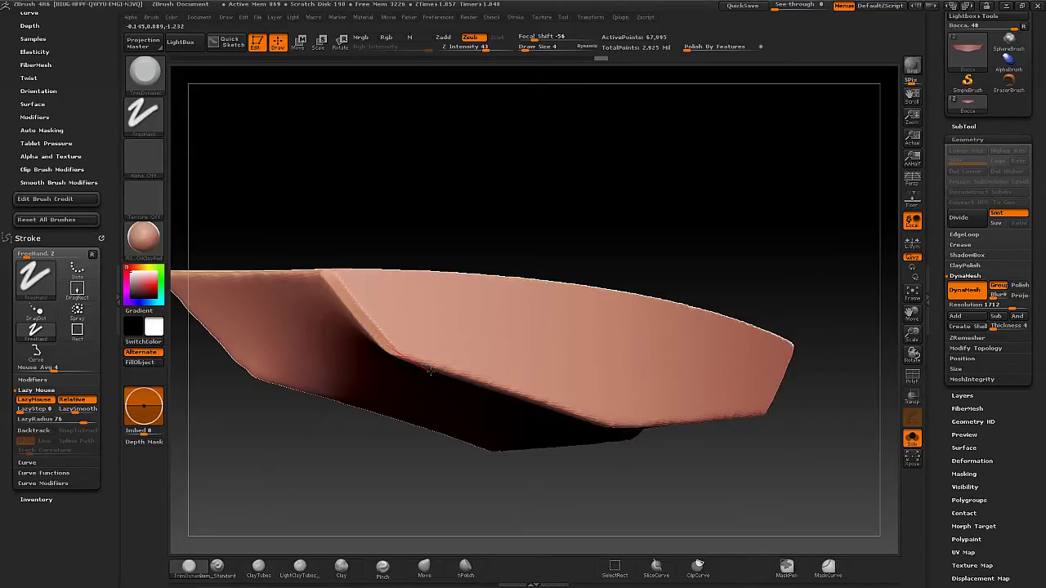
right_drag(436, 372, 307, 305)
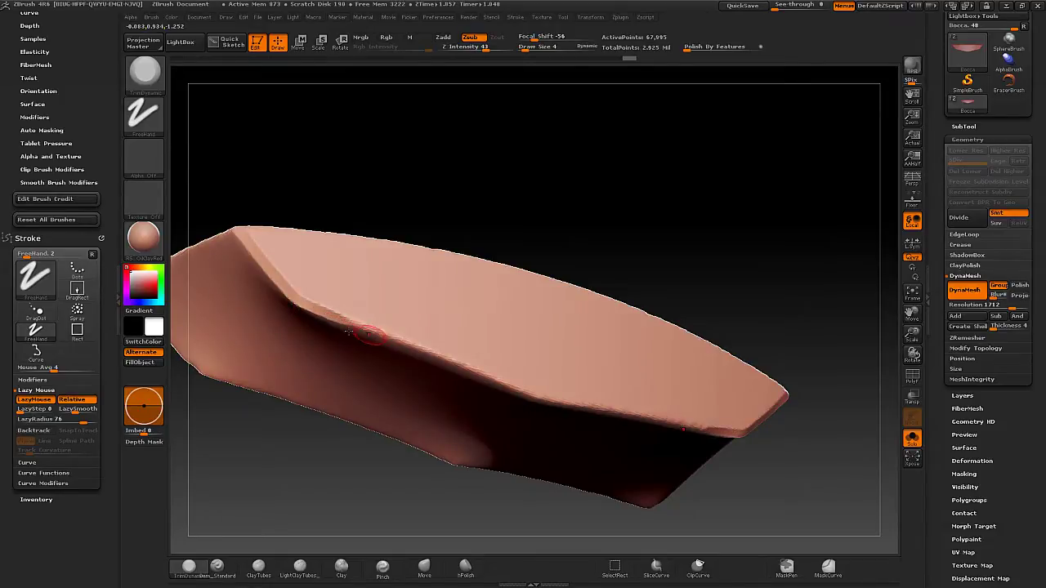
drag(382, 330, 537, 399)
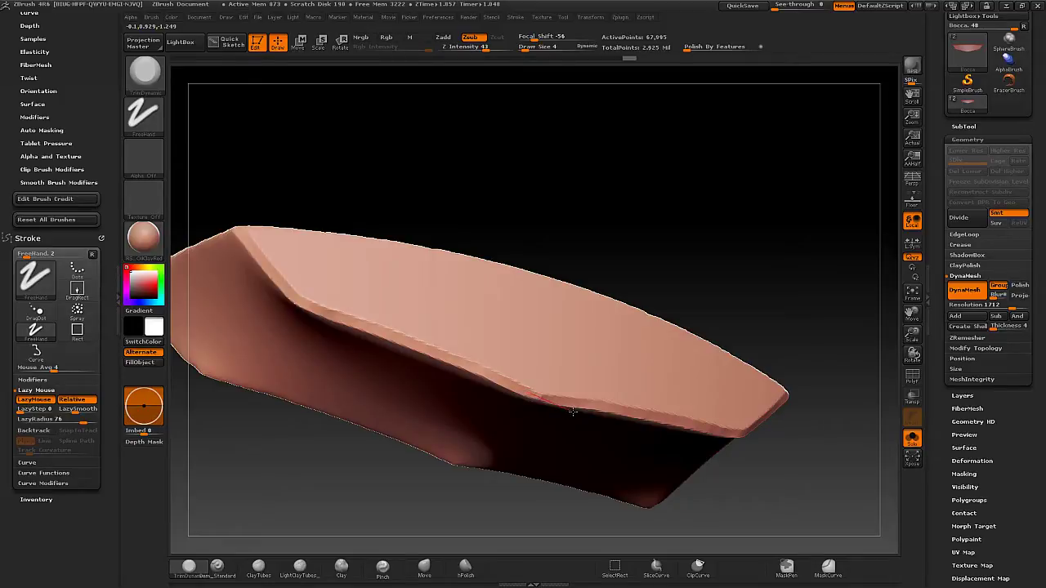
mouse_move(646, 287)
mouse_down()
mouse_move(616, 236)
mouse_move(588, 295)
mouse_move(553, 322)
mouse_move(273, 327)
mouse_move(500, 298)
mouse_move(634, 265)
mouse_move(556, 339)
mouse_up()
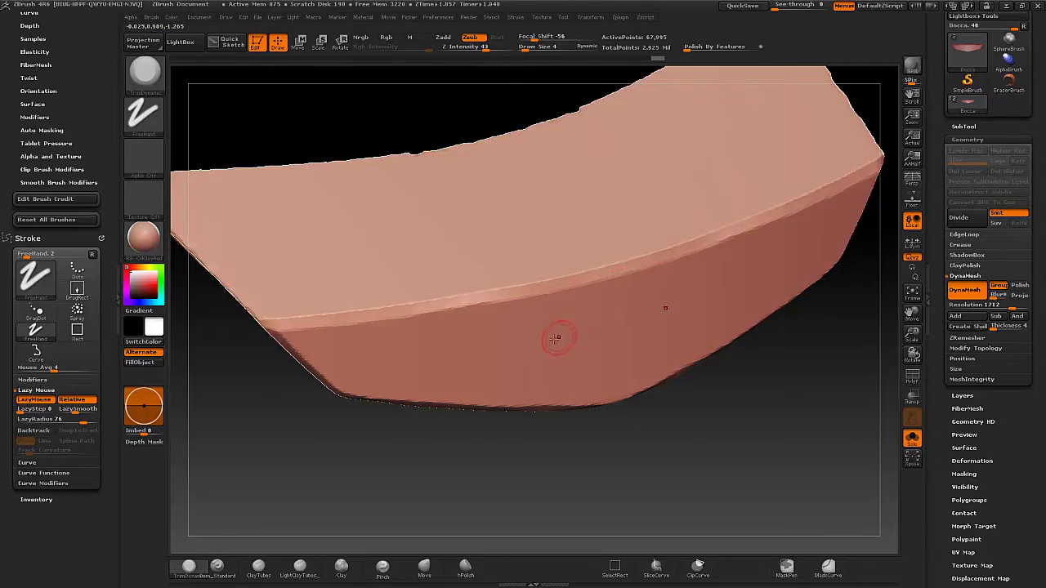
right_drag(555, 339, 356, 300)
Polish the bevel's lower crease with hPolish from the left side to the centre.
click(463, 566)
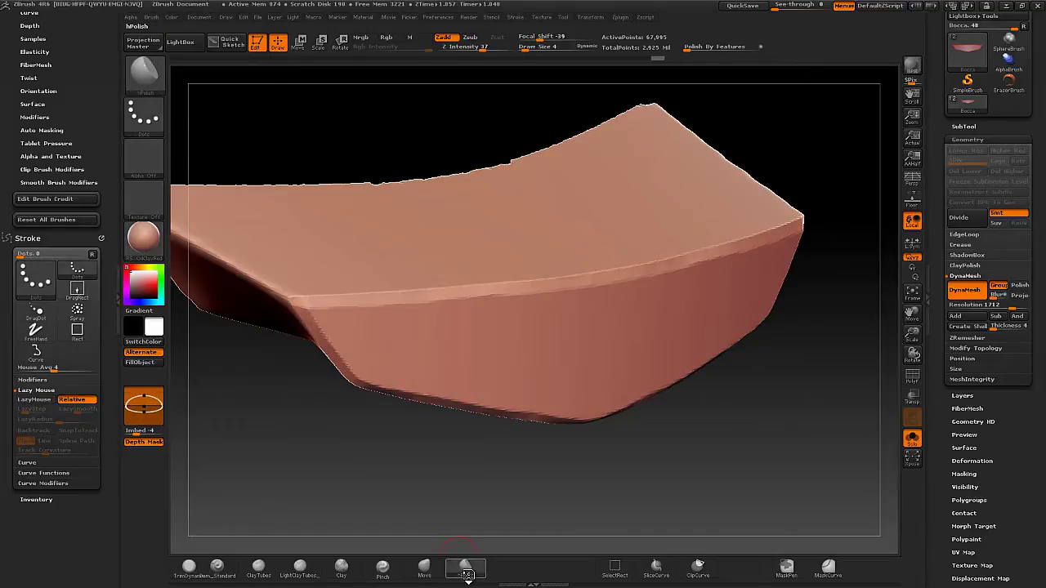
key(space)
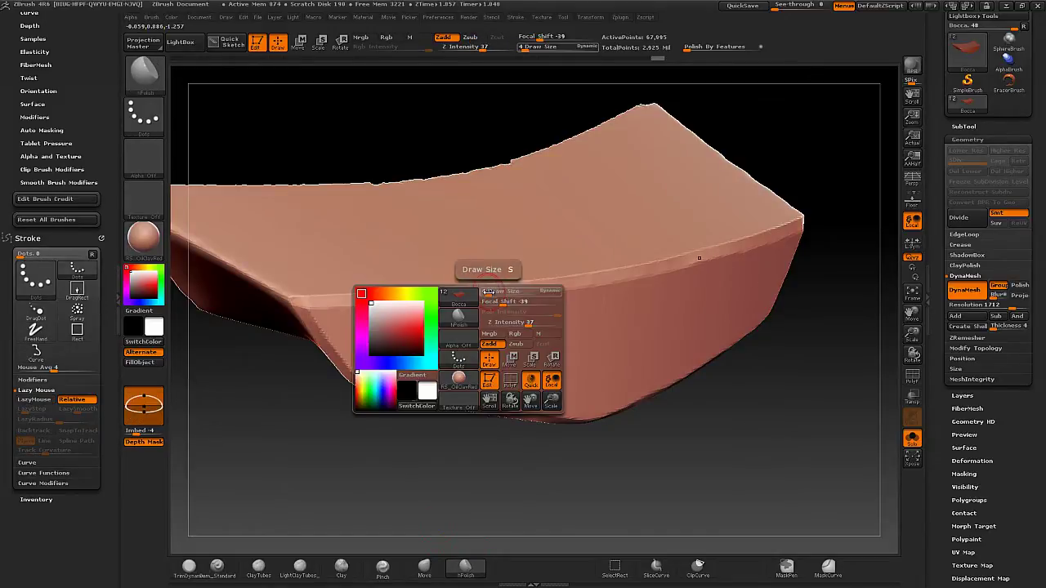
drag(538, 287, 595, 280)
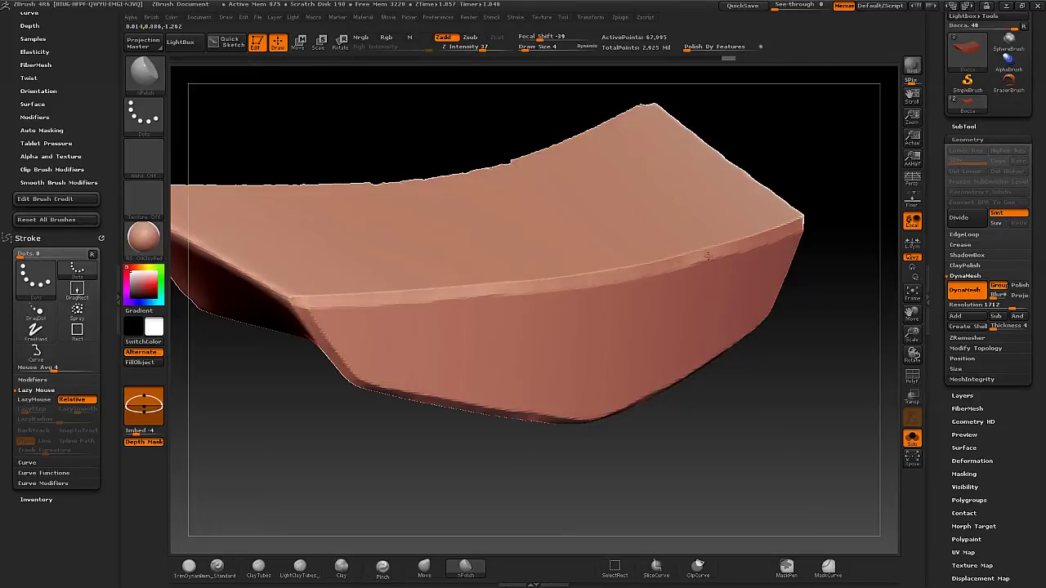
mouse_move(708, 257)
mouse_down()
mouse_move(758, 239)
mouse_move(592, 280)
mouse_up()
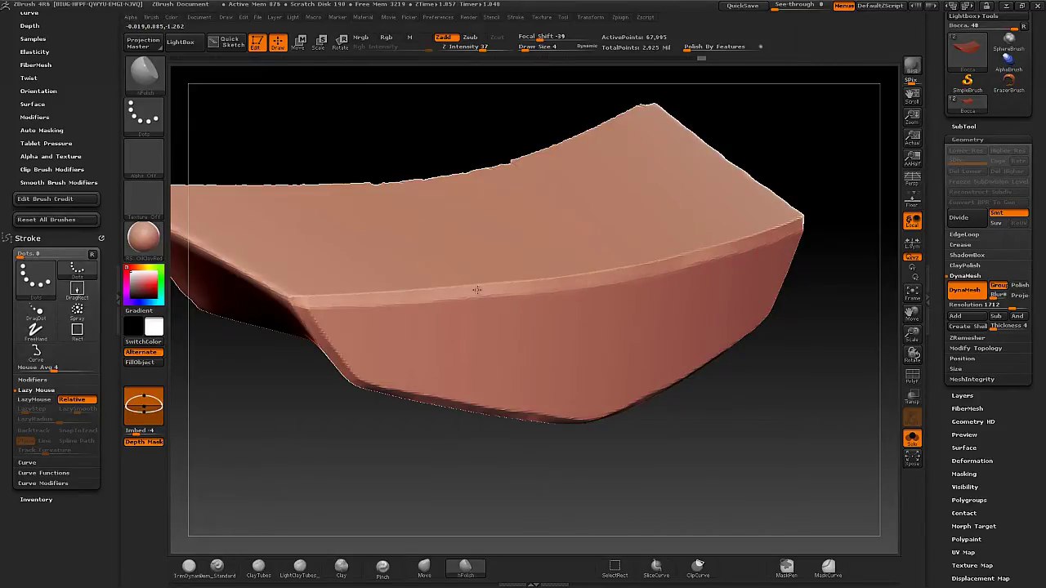
drag(478, 289, 310, 321)
drag(324, 389, 348, 379)
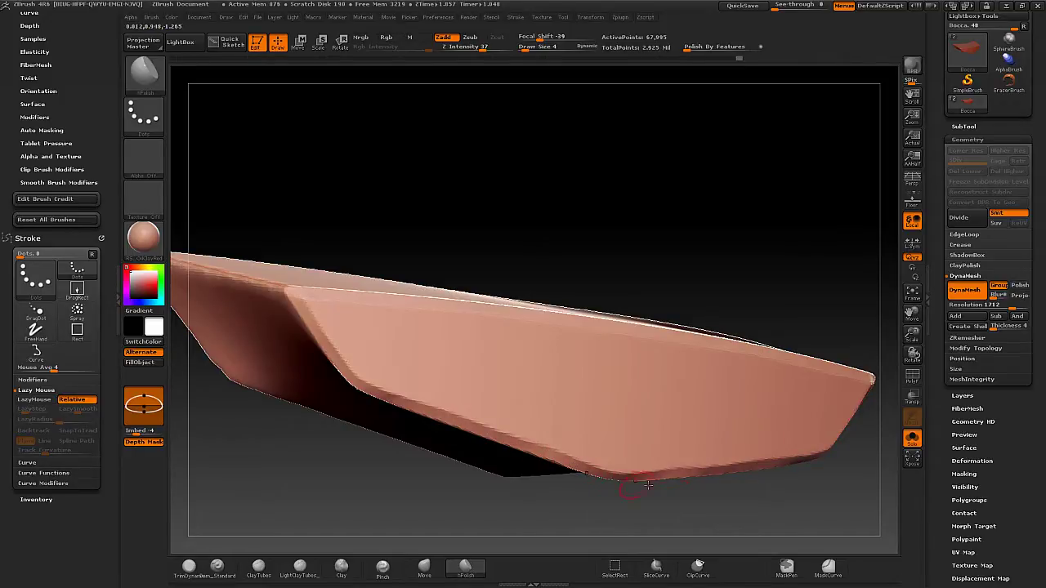
drag(719, 382, 771, 269)
Unhide all geometry and isolate the next panel section for detailing.
ctrl+shift+click(768, 229)
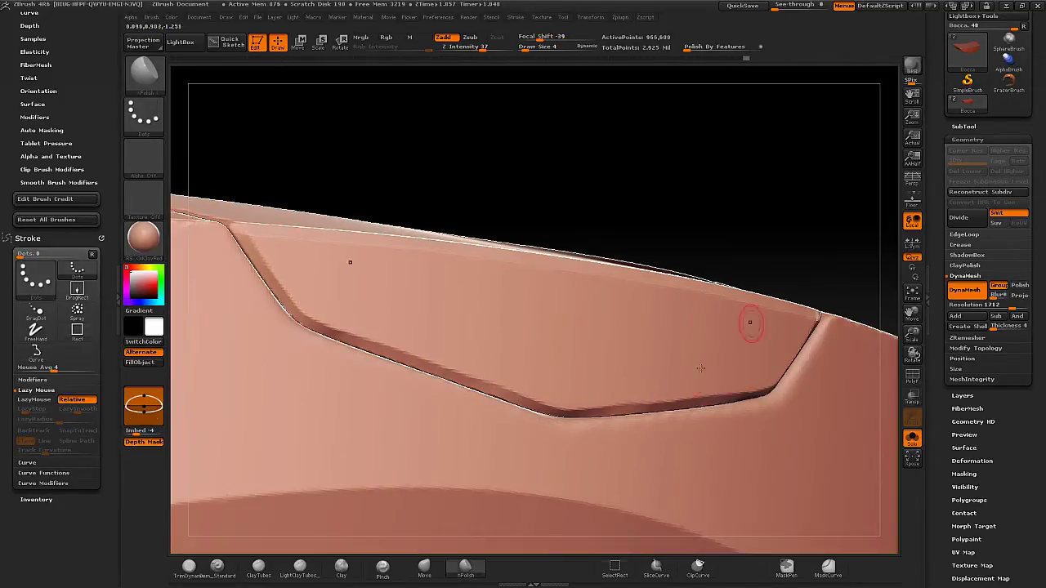
mouse_move(609, 435)
mouse_down()
mouse_move(542, 357)
mouse_move(605, 381)
mouse_move(396, 311)
mouse_move(402, 319)
mouse_up()
ctrl+shift+click(571, 374)
drag(479, 280, 297, 280)
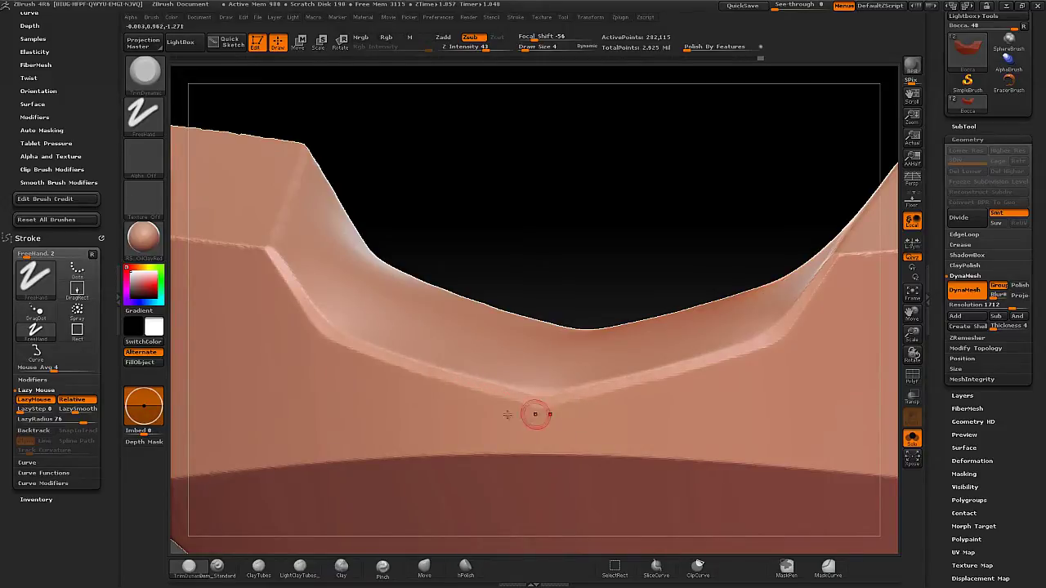
Polish the crease along the bottom of the U-shaped trough with hPolish.
mouse_move(534, 411)
right_down()
mouse_move(488, 419)
mouse_move(495, 400)
right_up()
click(465, 567)
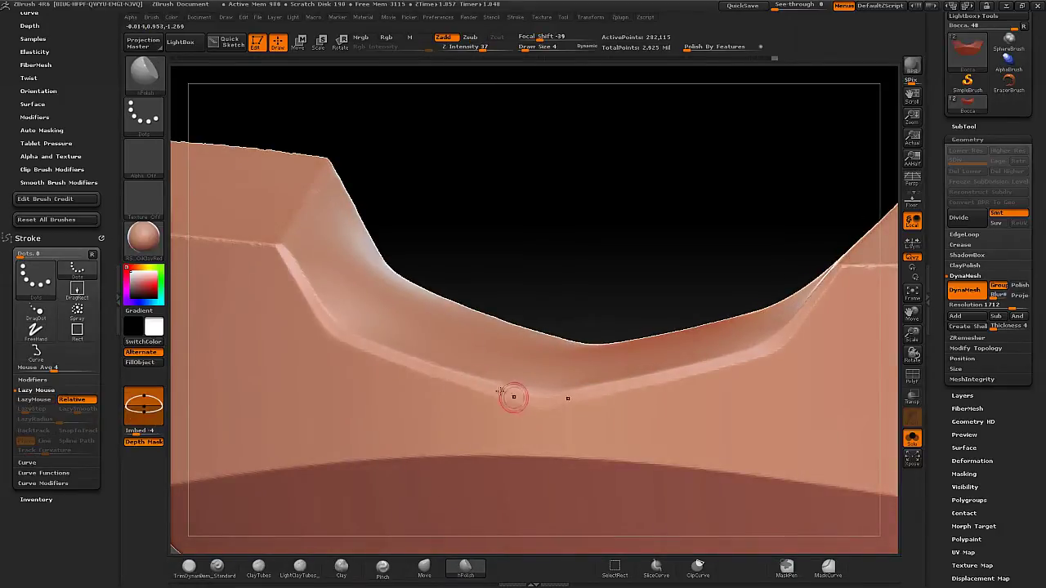
mouse_move(467, 385)
mouse_down()
mouse_move(342, 334)
mouse_move(296, 268)
mouse_up()
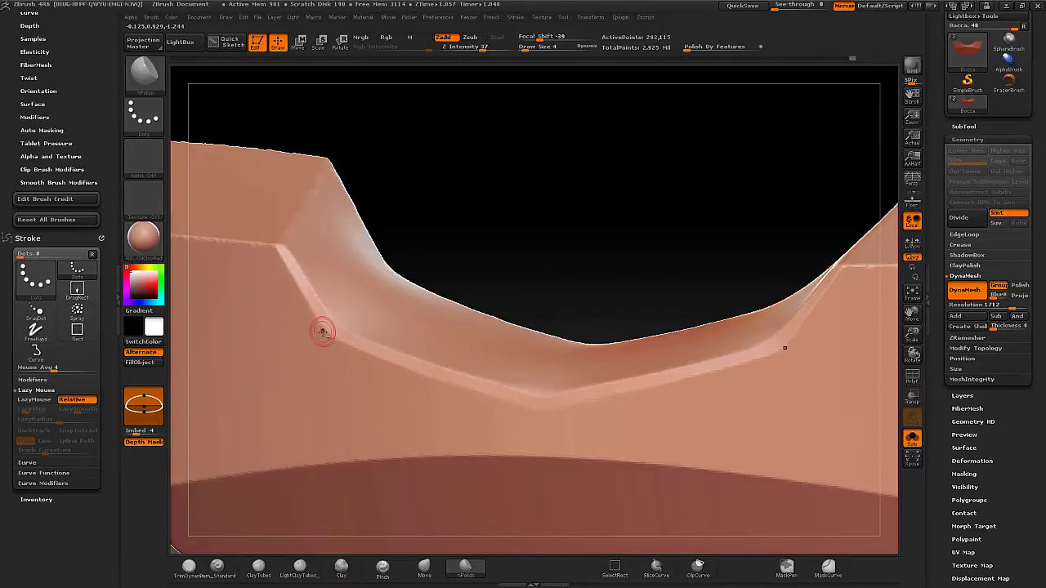
drag(319, 329, 541, 390)
Switch to TrimDynamic and raise its Draw Size to 6.
click(189, 566)
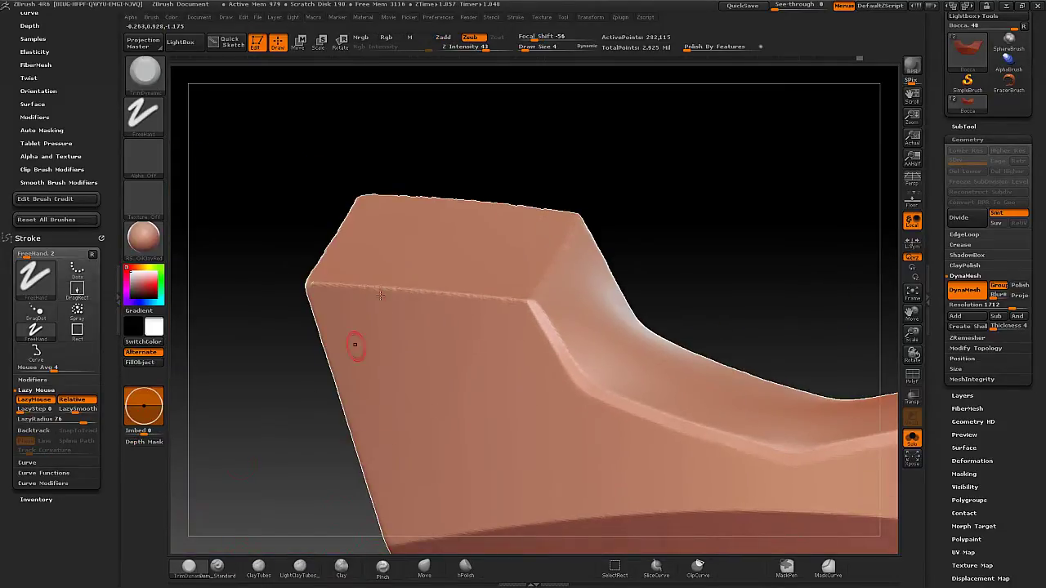
drag(354, 346, 292, 280)
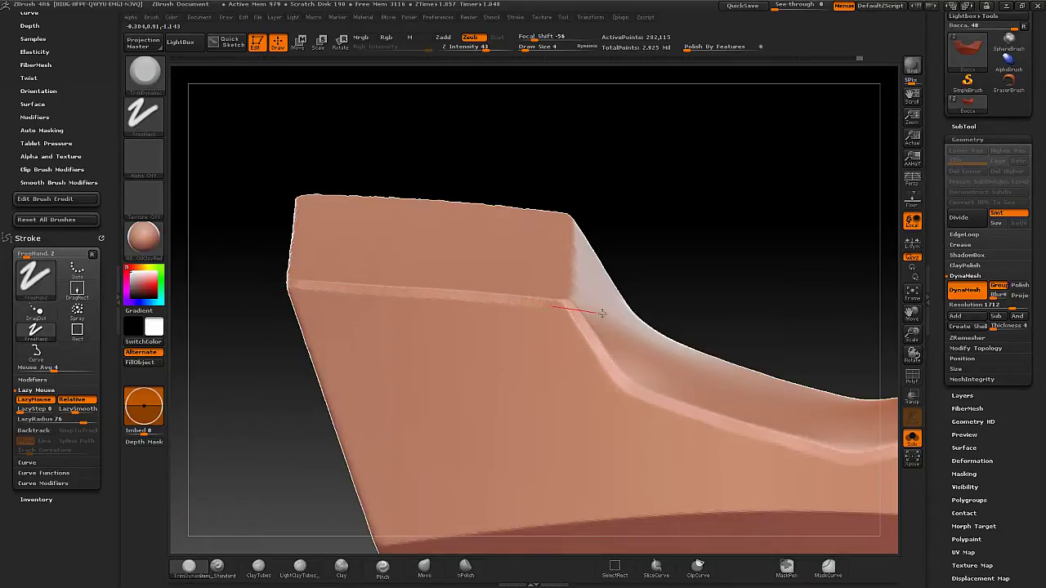
mouse_move(554, 373)
right_down()
mouse_move(561, 319)
mouse_move(407, 400)
mouse_move(345, 309)
mouse_move(360, 295)
right_up()
key(f)
key(space)
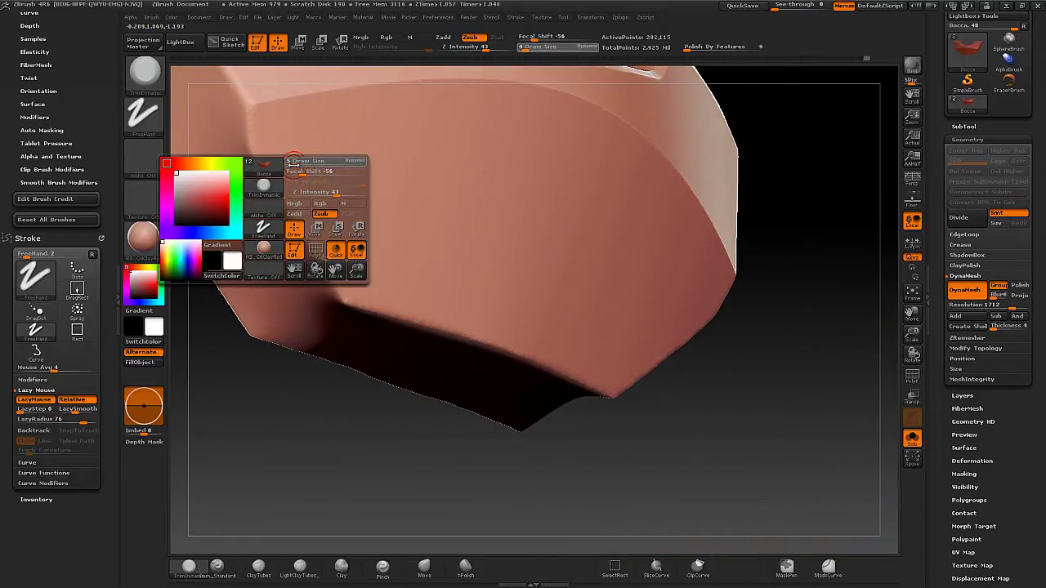
drag(291, 163, 292, 164)
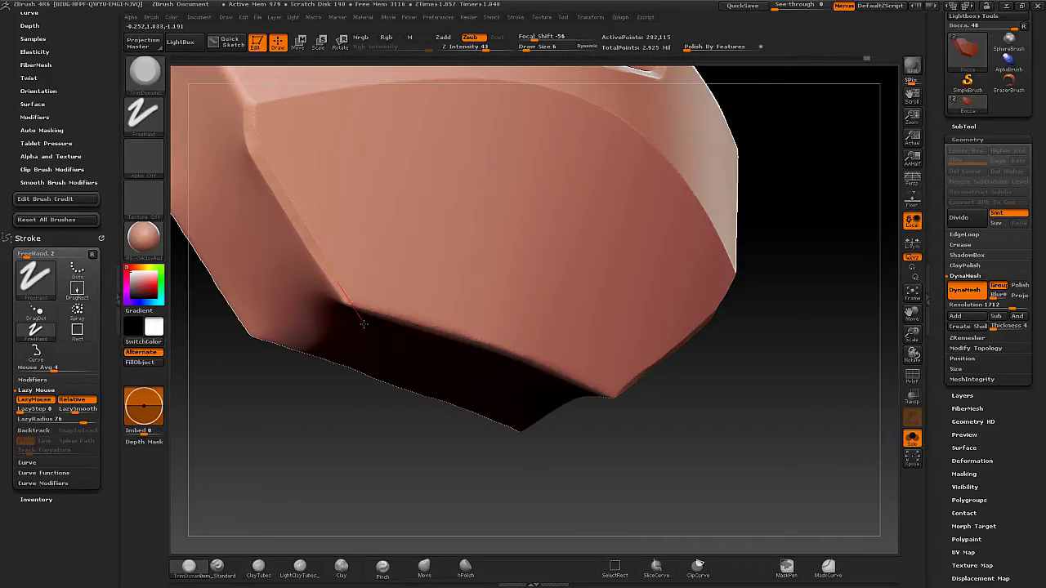
Raise LazyRadius from 76 to 100 and trim a bevel along the lower crease.
right_drag(371, 335, 390, 285)
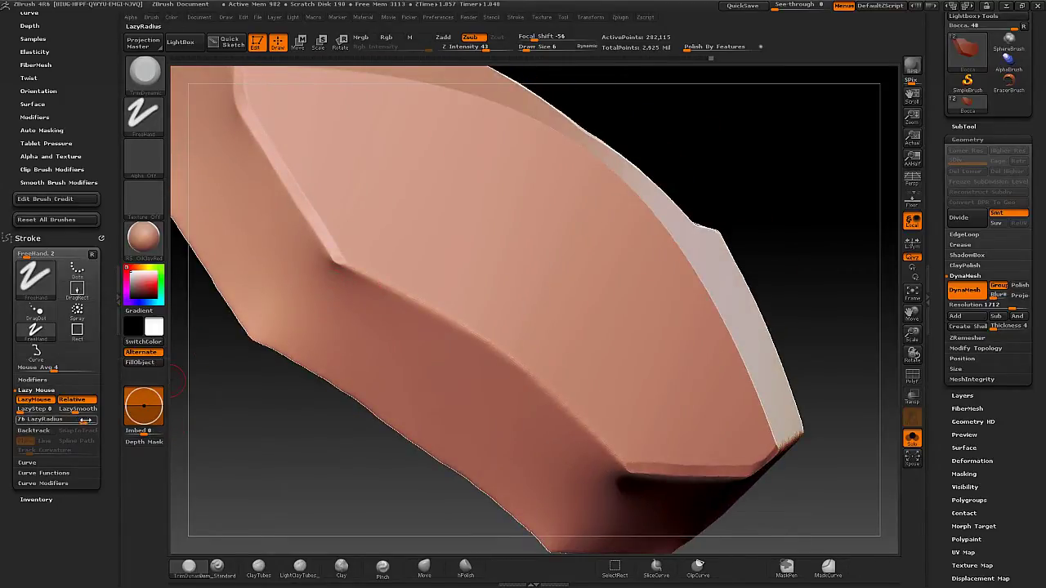
drag(92, 421, 102, 421)
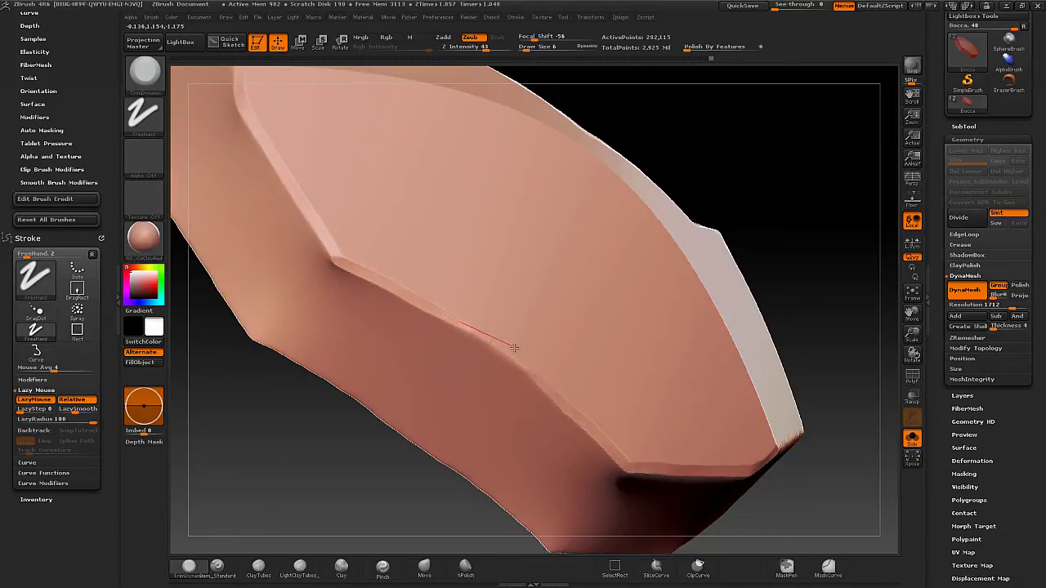
ctrl+shift+drag(541, 370, 544, 369)
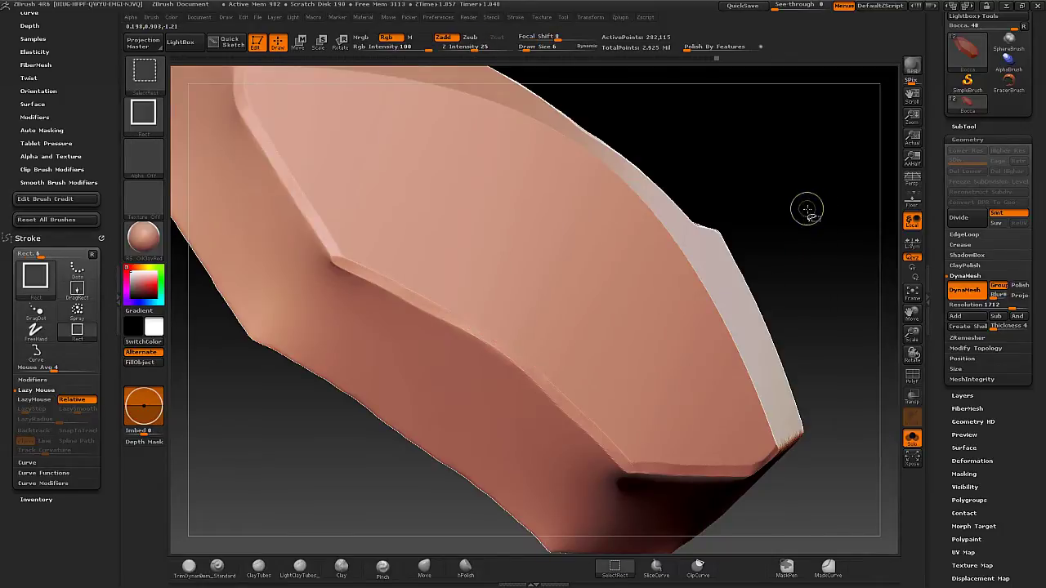
mouse_move(805, 210)
mouse_down()
mouse_move(700, 287)
mouse_move(586, 325)
mouse_move(491, 401)
mouse_up()
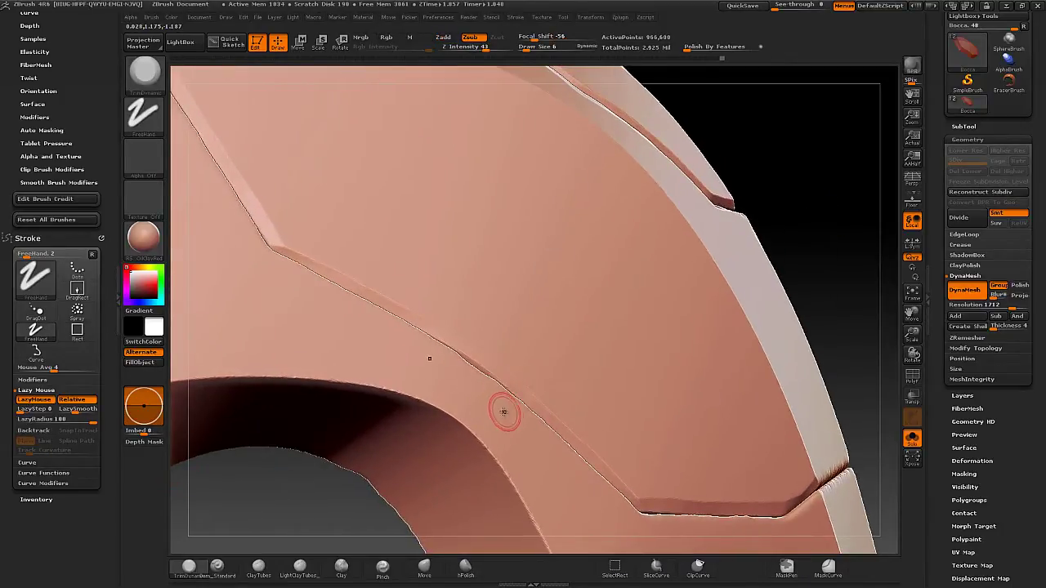
ctrl+shift+click(470, 364)
mouse_move(507, 257)
mouse_down()
mouse_move(458, 318)
mouse_move(416, 273)
mouse_move(492, 328)
mouse_move(433, 196)
mouse_up()
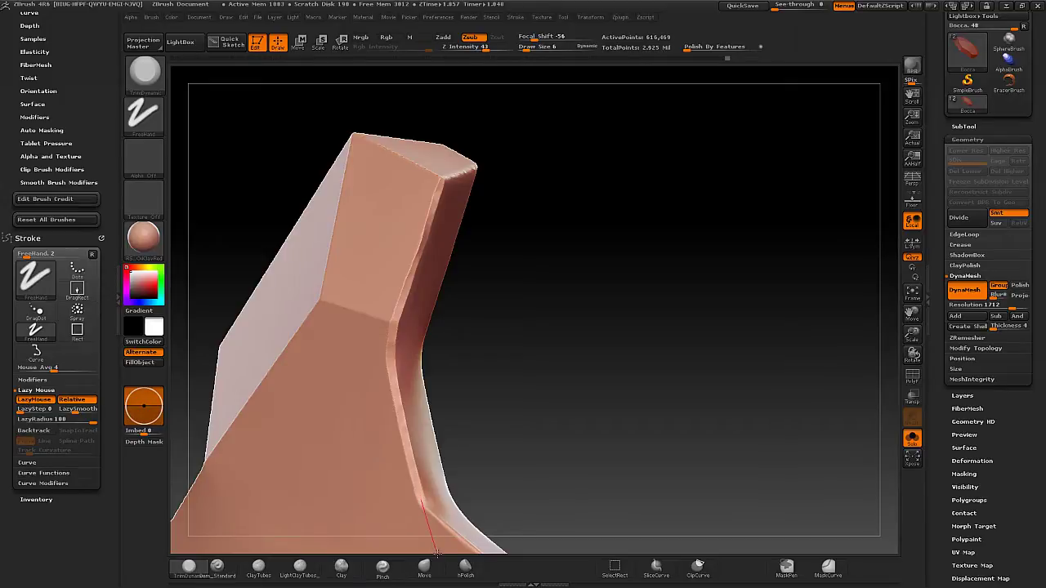
drag(499, 466, 295, 284)
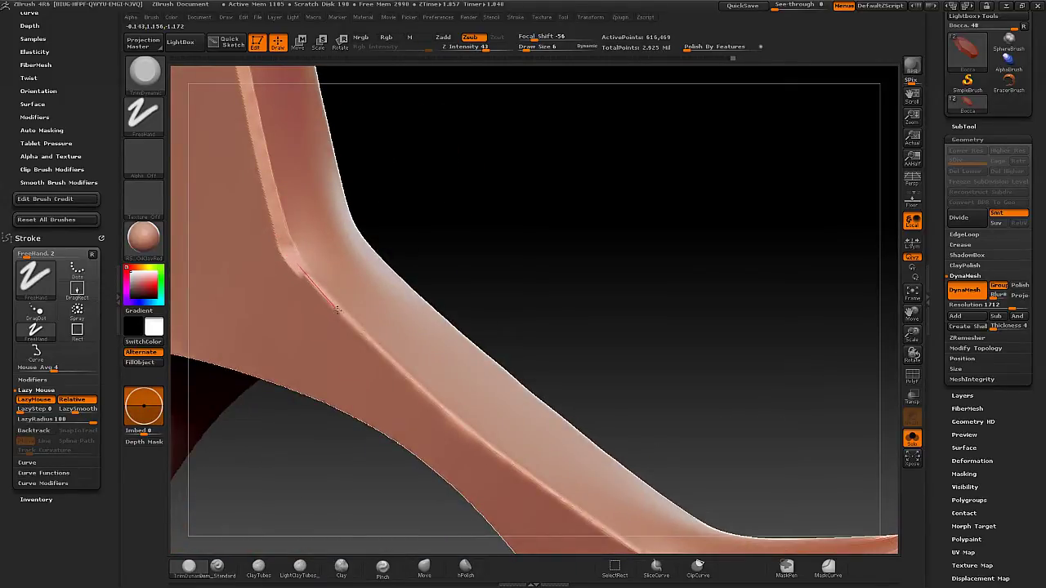
drag(354, 329, 488, 444)
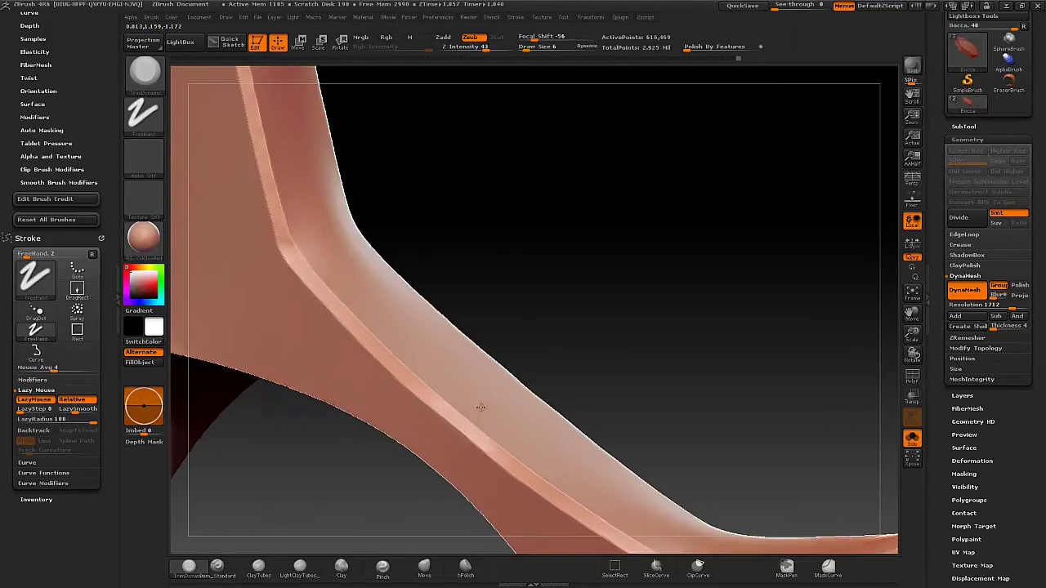
key(f)
mouse_move(479, 408)
mouse_down()
mouse_move(481, 271)
mouse_move(460, 250)
mouse_move(433, 273)
mouse_move(479, 242)
mouse_up()
ctrl+shift+click(469, 250)
mouse_move(487, 411)
alt+mouse_down()
mouse_move(485, 334)
mouse_move(444, 310)
mouse_move(479, 367)
mouse_move(448, 314)
mouse_move(479, 263)
mouse_move(478, 303)
mouse_move(528, 304)
alt+mouse_up()
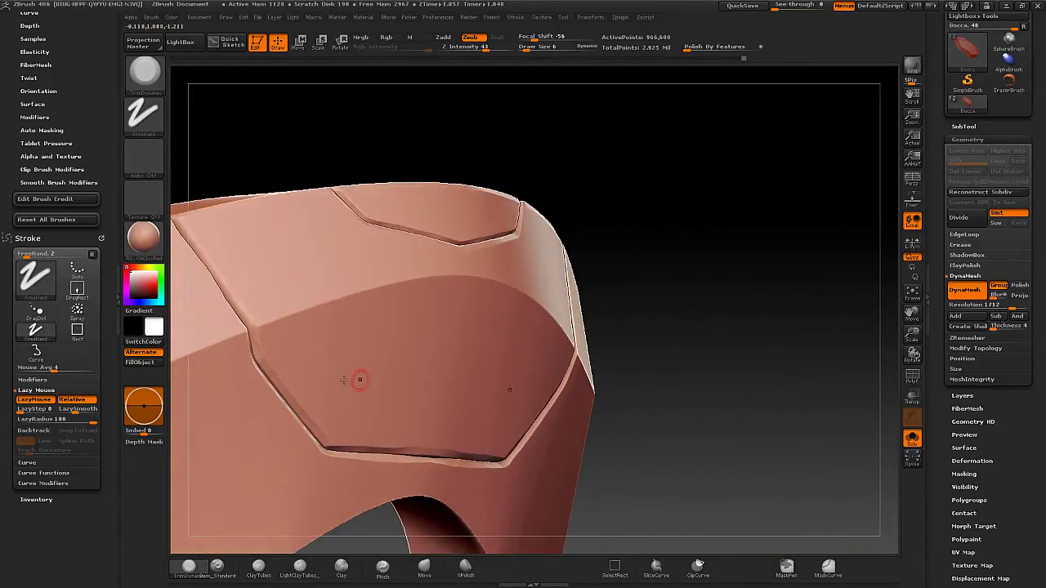
mouse_move(362, 378)
mouse_down()
mouse_move(380, 380)
mouse_move(367, 348)
mouse_move(399, 319)
mouse_up()
key(f)
mouse_move(527, 374)
mouse_down()
mouse_move(510, 362)
mouse_move(544, 395)
mouse_move(566, 333)
mouse_move(689, 257)
mouse_move(675, 370)
mouse_up()
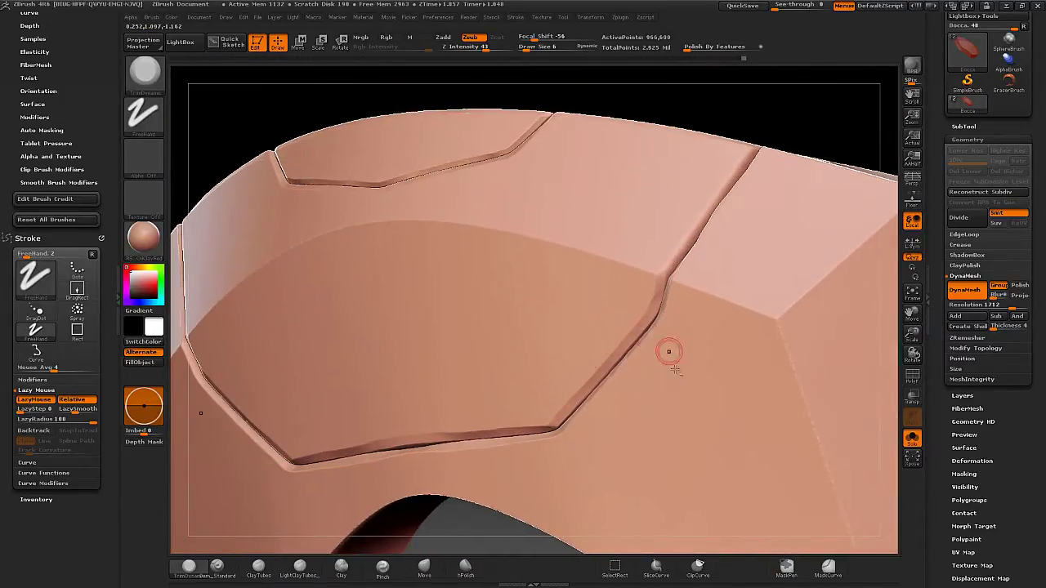
mouse_move(584, 340)
mouse_down()
mouse_move(565, 320)
mouse_move(549, 372)
mouse_move(577, 326)
mouse_move(567, 374)
mouse_move(548, 369)
mouse_move(556, 327)
mouse_move(486, 389)
mouse_move(475, 291)
mouse_up()
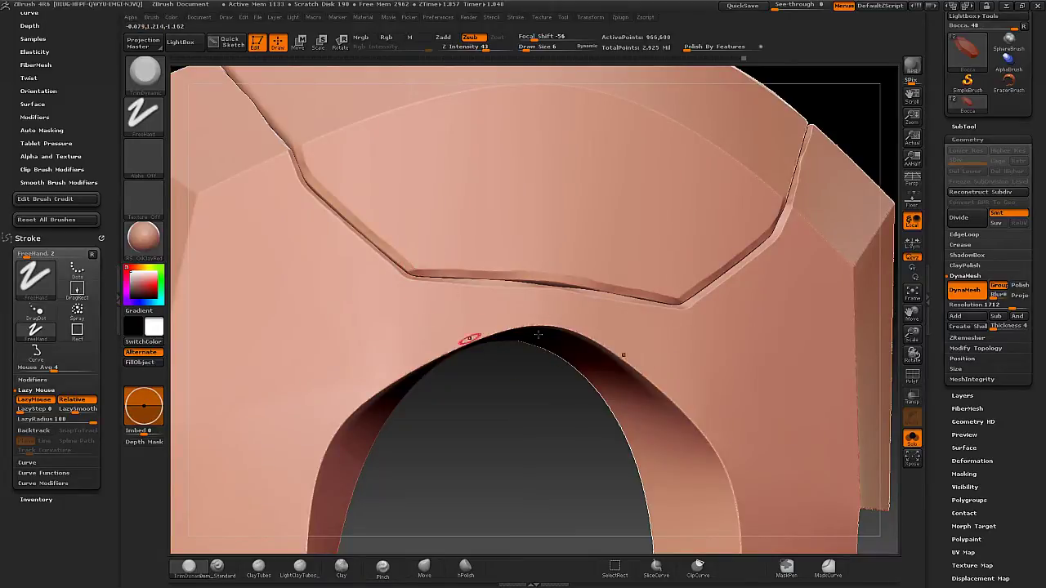
key(f)
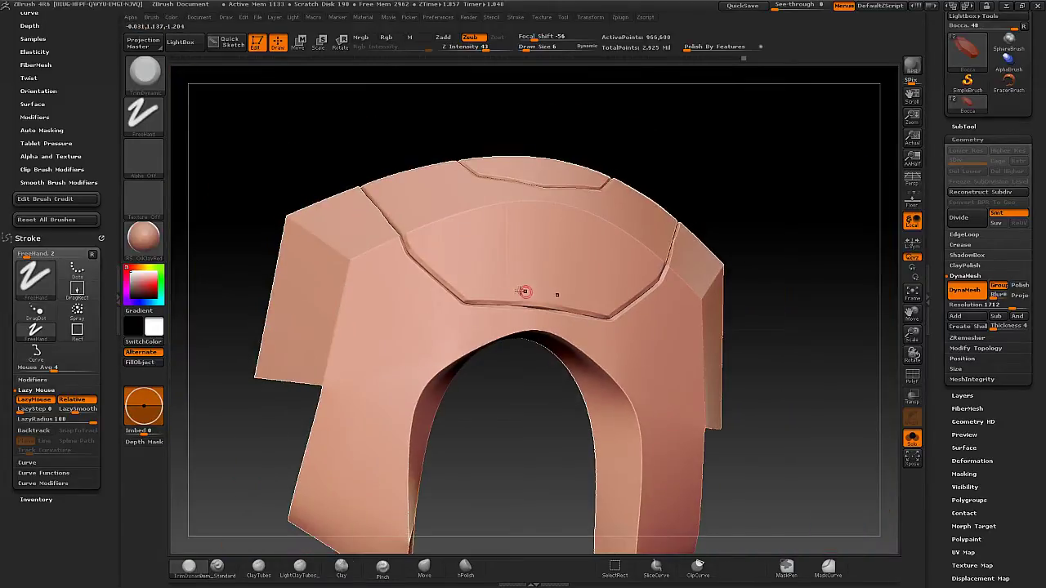
Polish the steep diagonal seam corners with hPolish, then reframe the chin piece to face front.
mouse_move(526, 290)
mouse_down()
mouse_move(531, 282)
mouse_move(618, 391)
mouse_move(501, 340)
mouse_move(575, 346)
mouse_move(546, 351)
mouse_move(566, 330)
mouse_up()
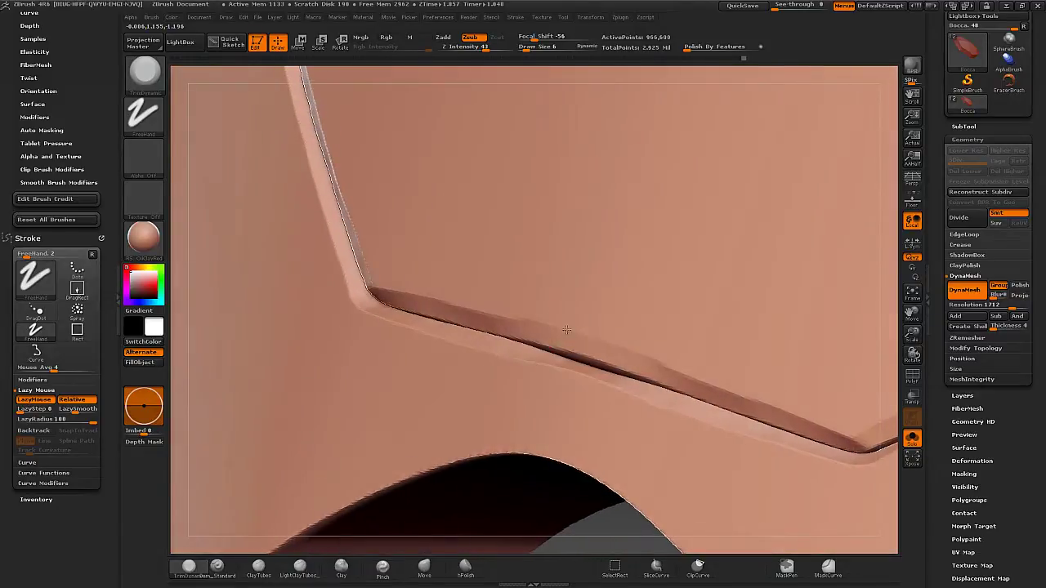
click(465, 565)
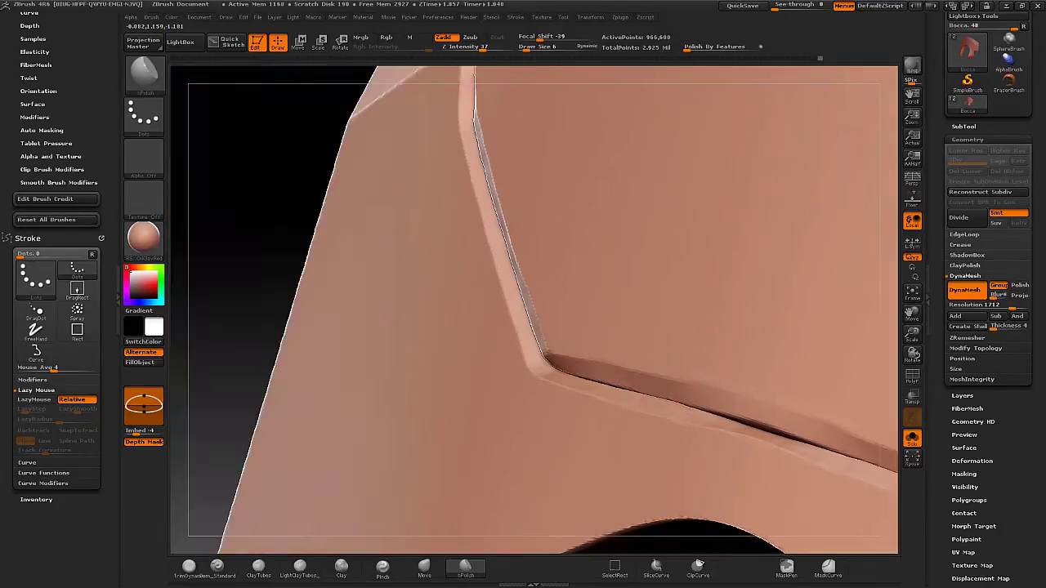
mouse_move(479, 308)
mouse_down()
mouse_move(567, 378)
mouse_move(530, 319)
mouse_up()
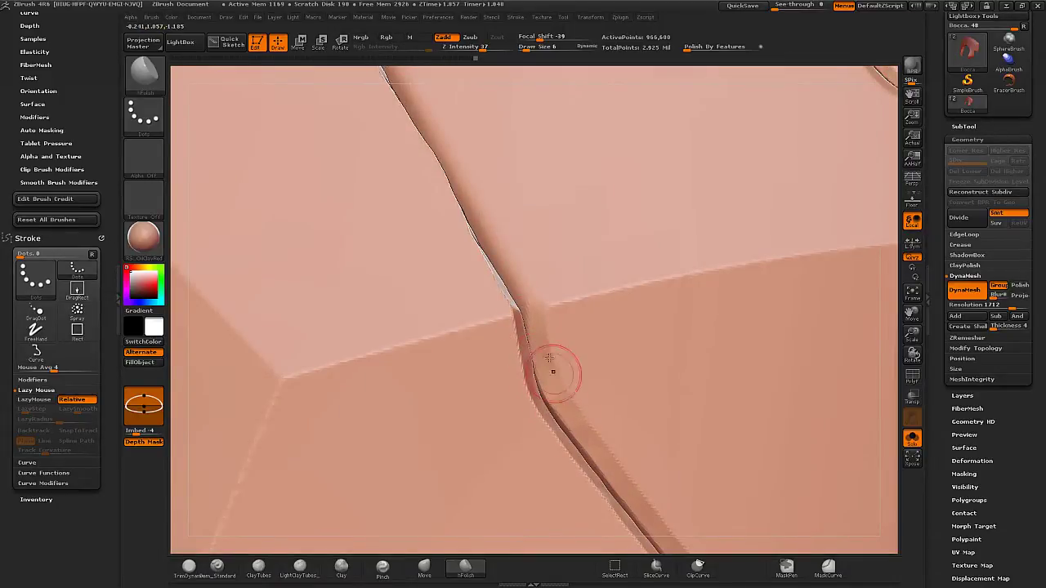
mouse_move(553, 372)
mouse_down()
mouse_move(486, 229)
mouse_move(510, 299)
mouse_up()
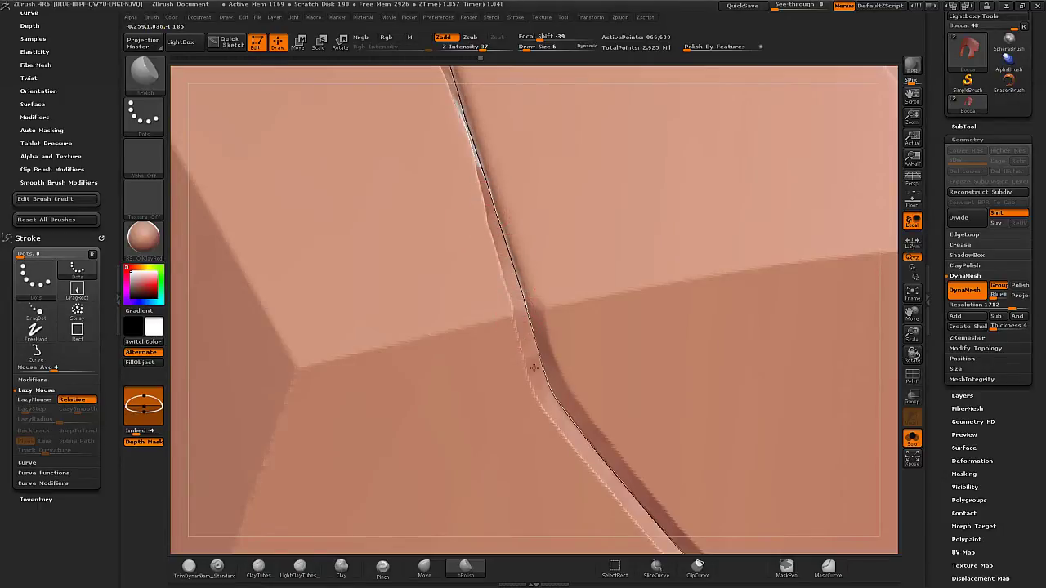
key(f)
mouse_move(572, 376)
mouse_down()
mouse_move(583, 367)
mouse_move(585, 383)
mouse_move(711, 314)
mouse_up()
key(ctrl+shift)
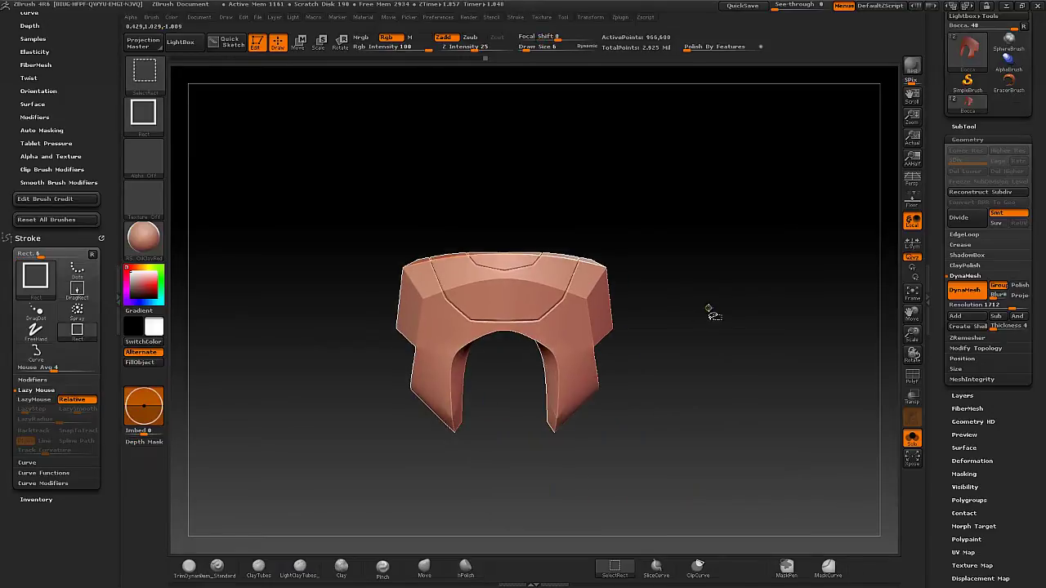
Turn off Solo, zoom to the chin guard with Polyframe on, and isolate the grey top strip.
click(908, 439)
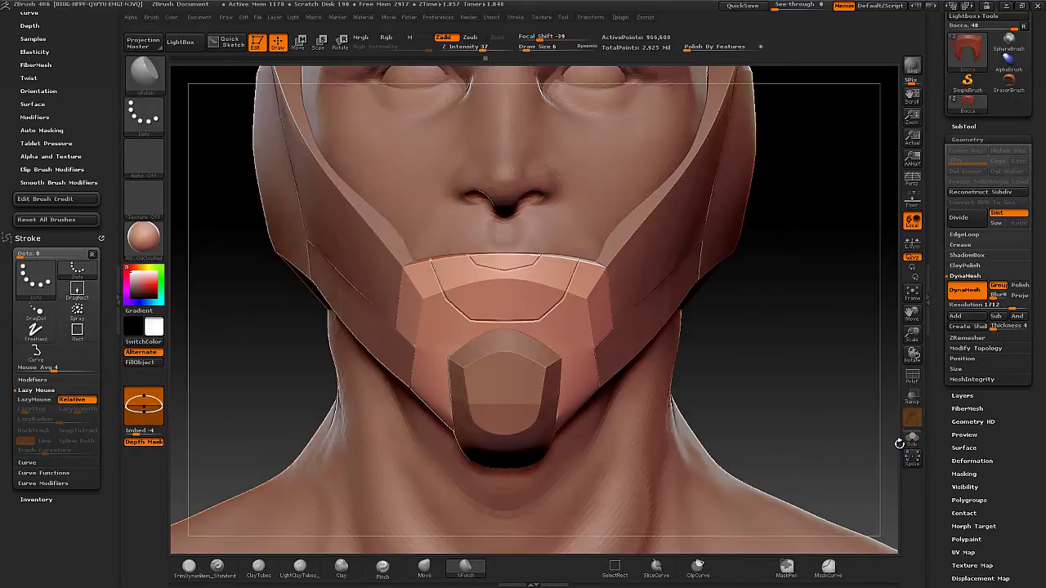
mouse_move(789, 421)
mouse_down()
mouse_move(684, 313)
mouse_move(722, 355)
mouse_move(700, 313)
mouse_move(648, 306)
mouse_move(729, 315)
mouse_move(541, 331)
mouse_move(572, 335)
mouse_move(578, 286)
mouse_move(512, 332)
mouse_up()
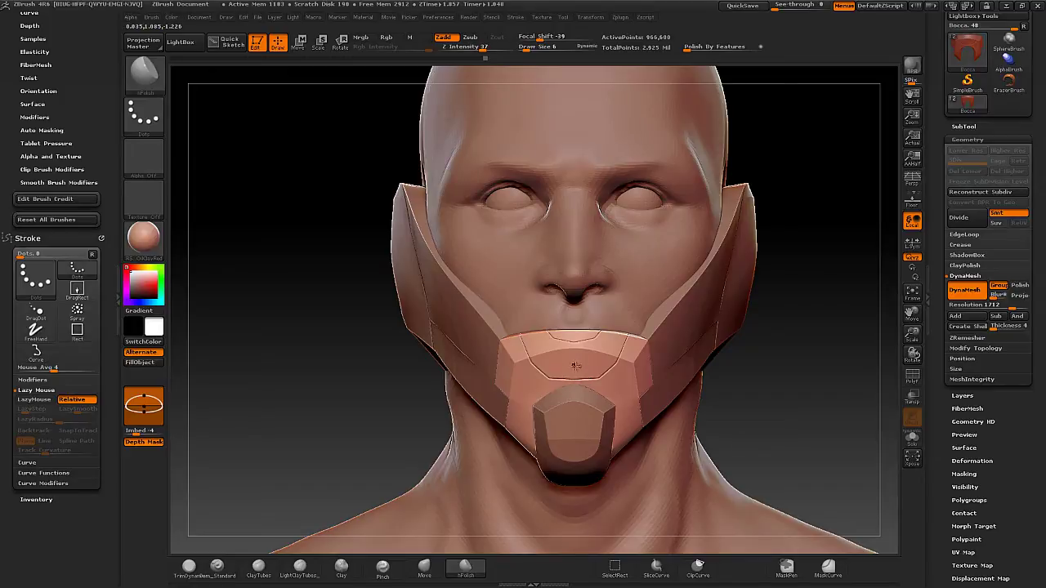
mouse_move(576, 366)
mouse_down()
mouse_move(537, 371)
mouse_move(551, 357)
mouse_move(574, 364)
mouse_move(563, 298)
mouse_up()
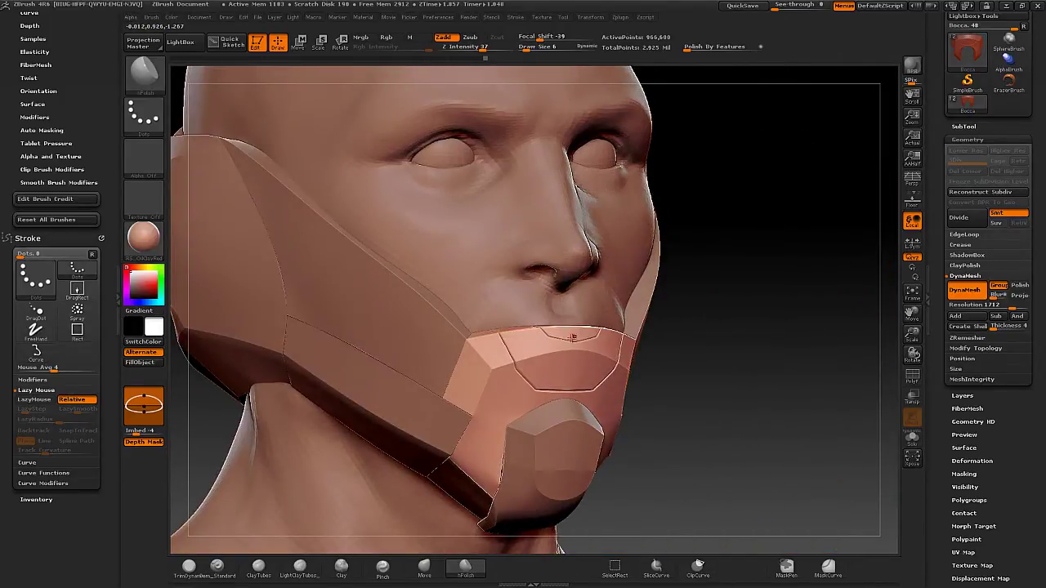
drag(573, 337, 872, 424)
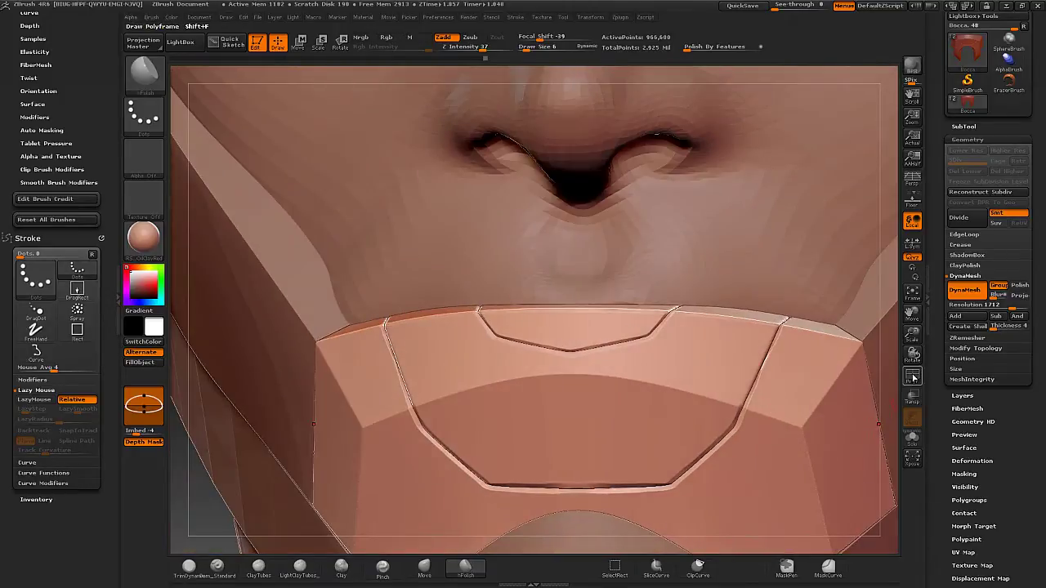
click(913, 377)
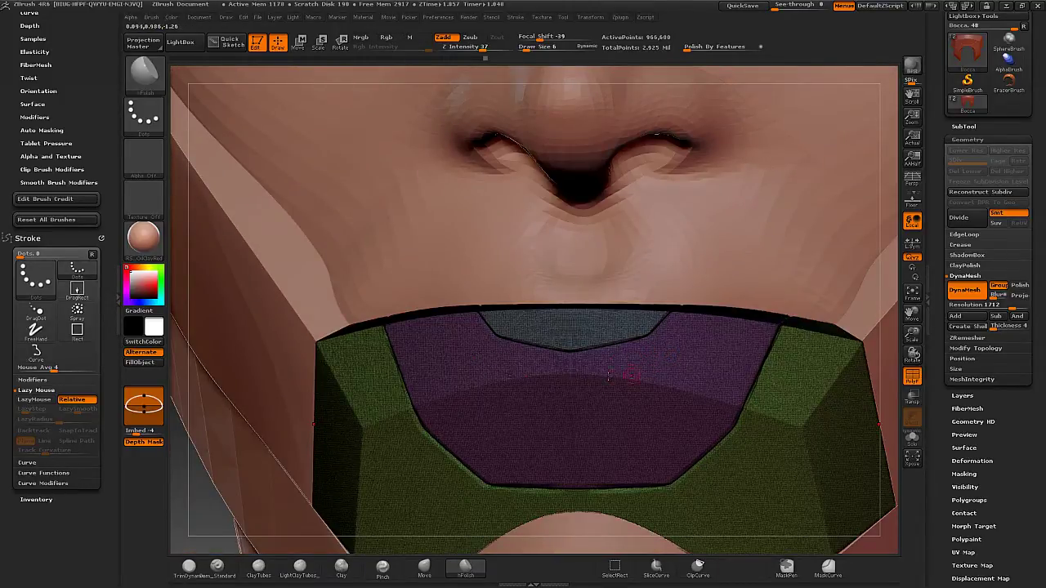
ctrl+shift+click(597, 329)
Cut the grey strip with SliceCurve in side profile into yellow and blue polygroups.
alt+drag(573, 373, 553, 389)
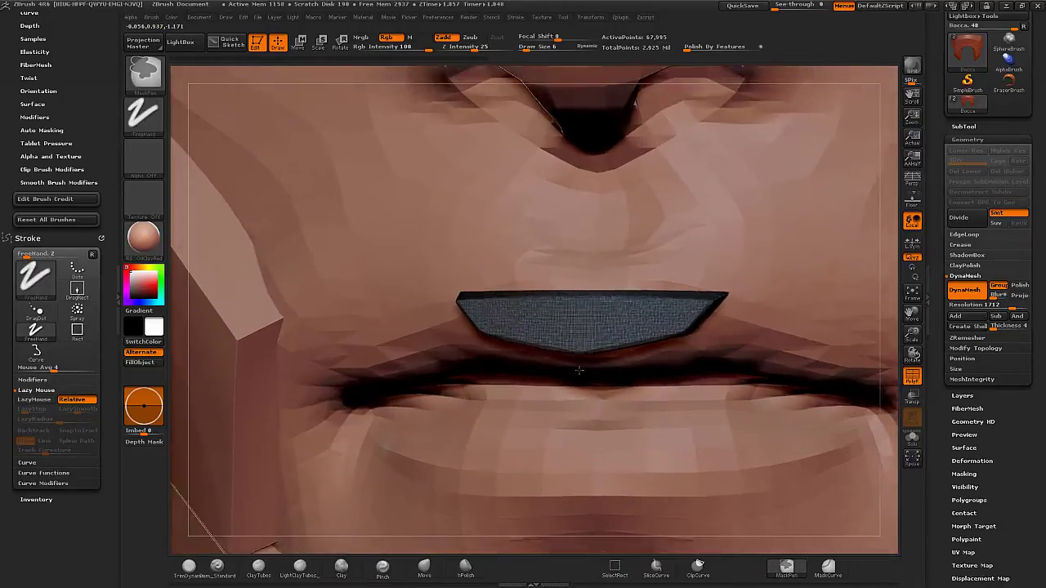
right_drag(561, 381, 630, 398)
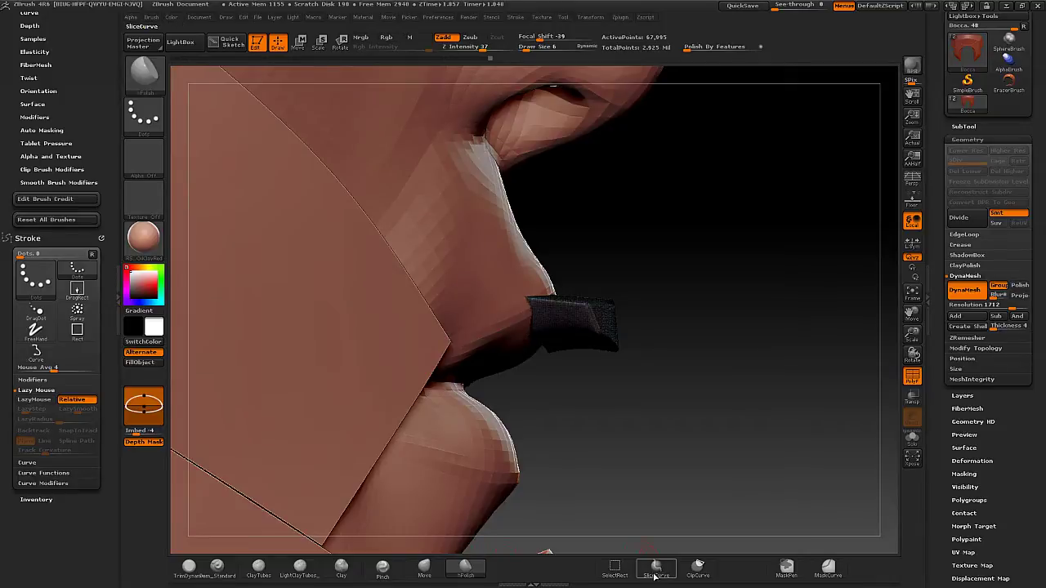
key(ctrl+shift)
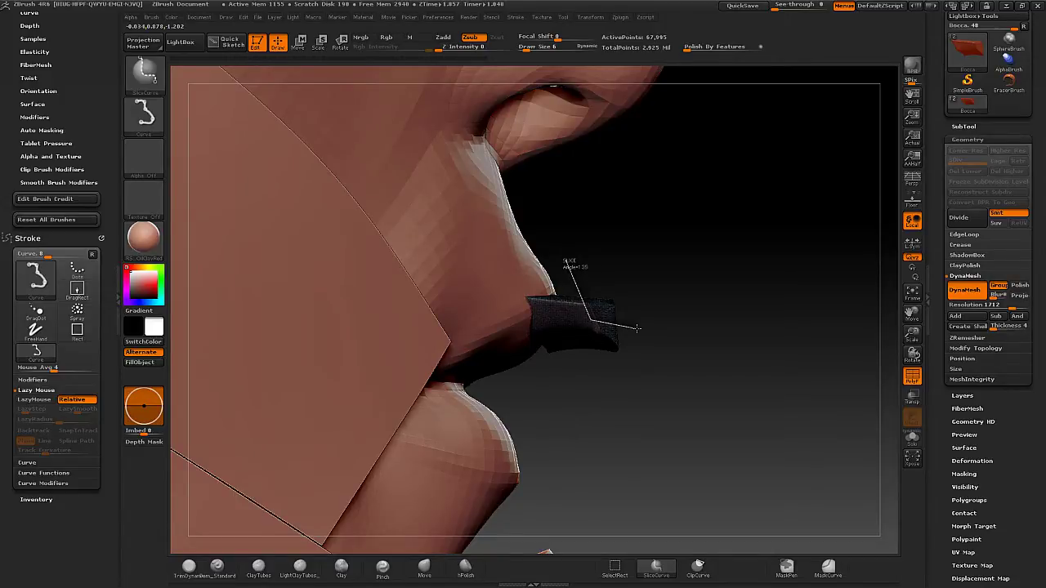
mouse_move(674, 365)
ctrl+shift+mouse_down()
mouse_move(647, 391)
mouse_move(629, 381)
mouse_move(386, 434)
ctrl+shift+mouse_up()
Unhide the mesh, Solo the chin guard, turn Polyframe off and isolate the top plate.
click(613, 572)
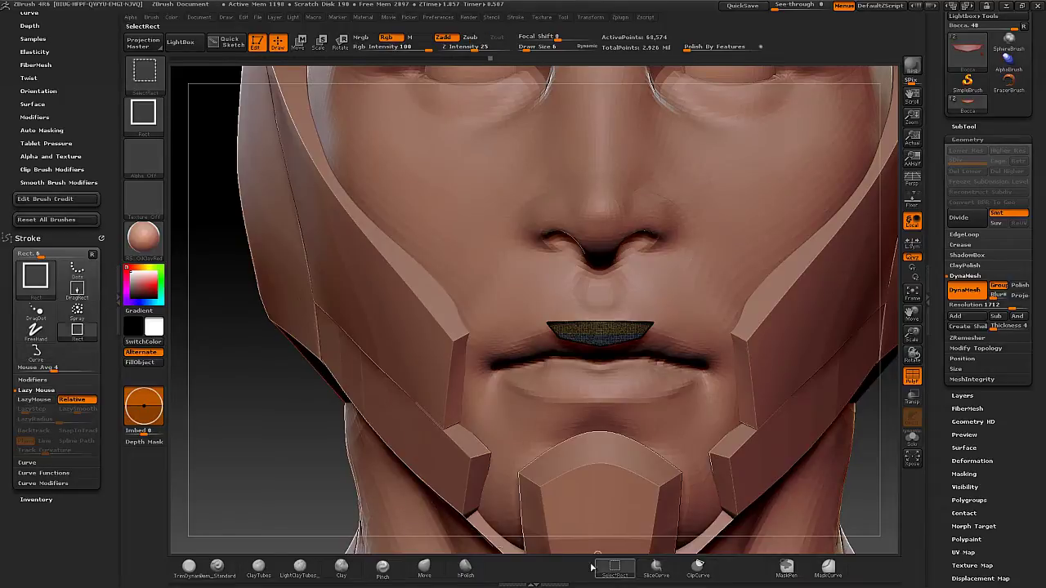
ctrl+shift+click(297, 484)
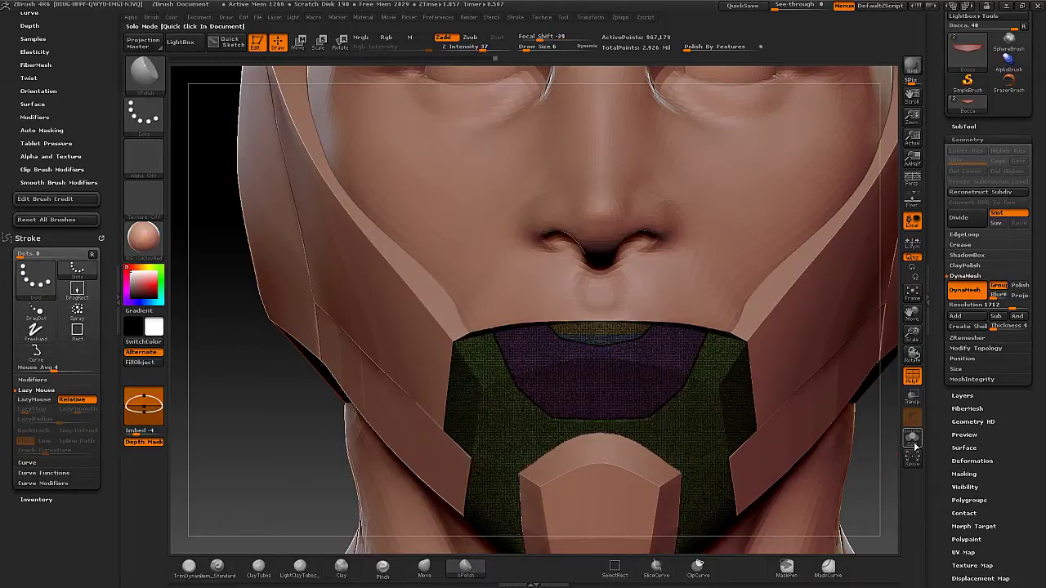
click(913, 442)
click(913, 378)
key(ctrl+shift)
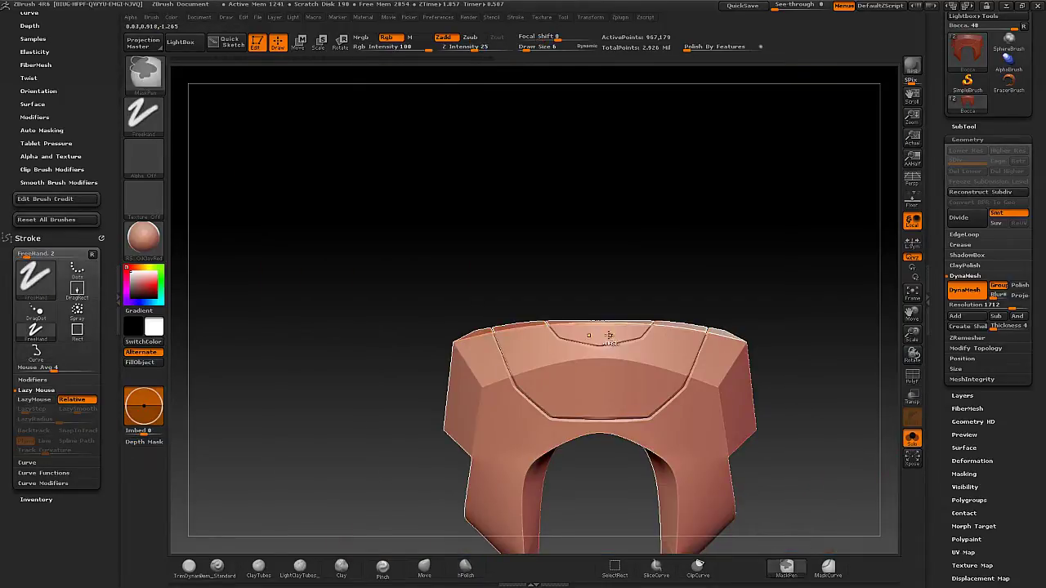
ctrl+shift+click(604, 332)
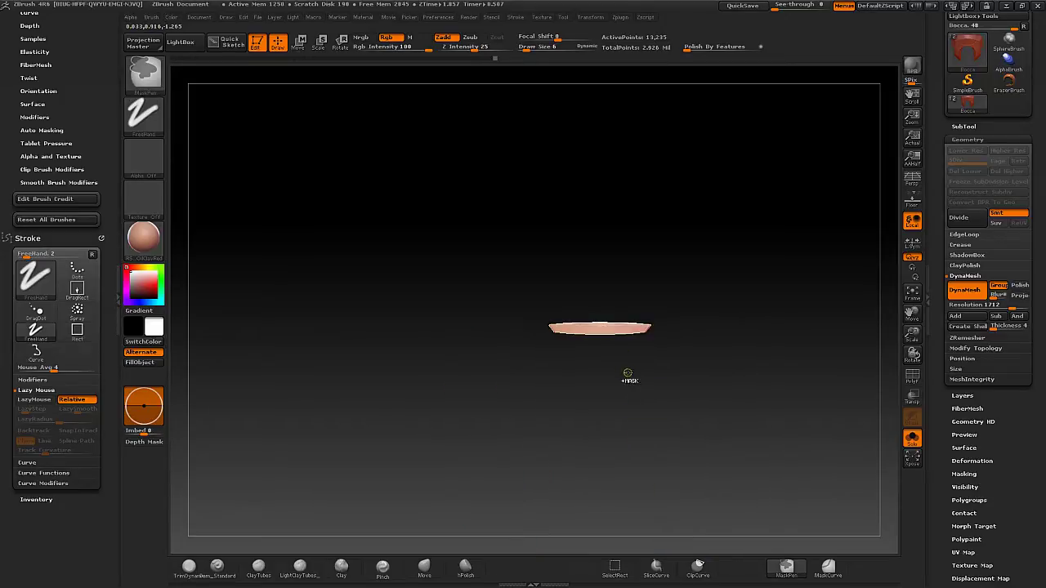
ctrl+shift+drag(747, 292, 759, 259)
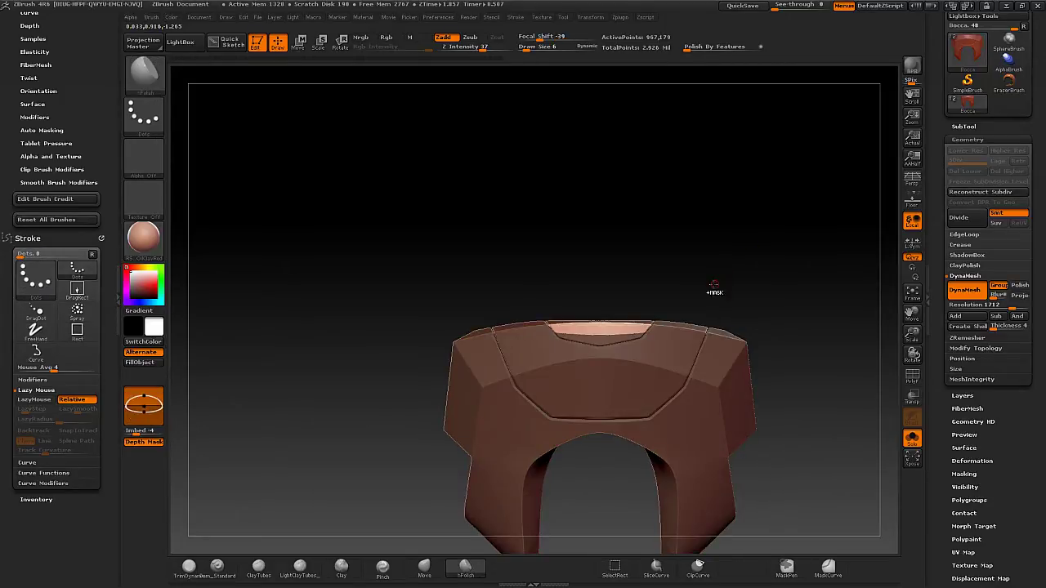
drag(690, 284, 632, 277)
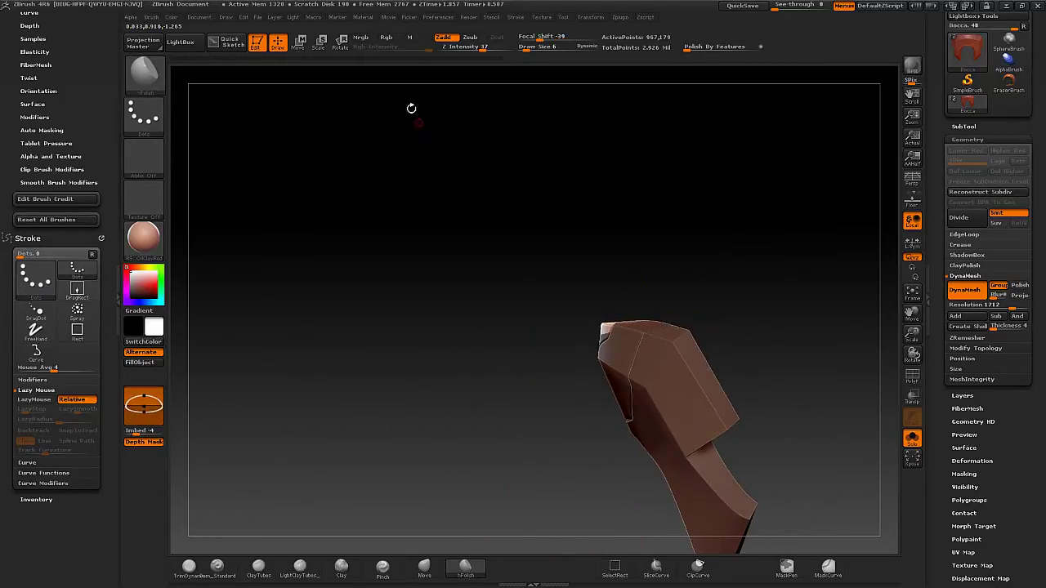
Shift the top plate with the Move transpose, then clear the mask.
click(301, 49)
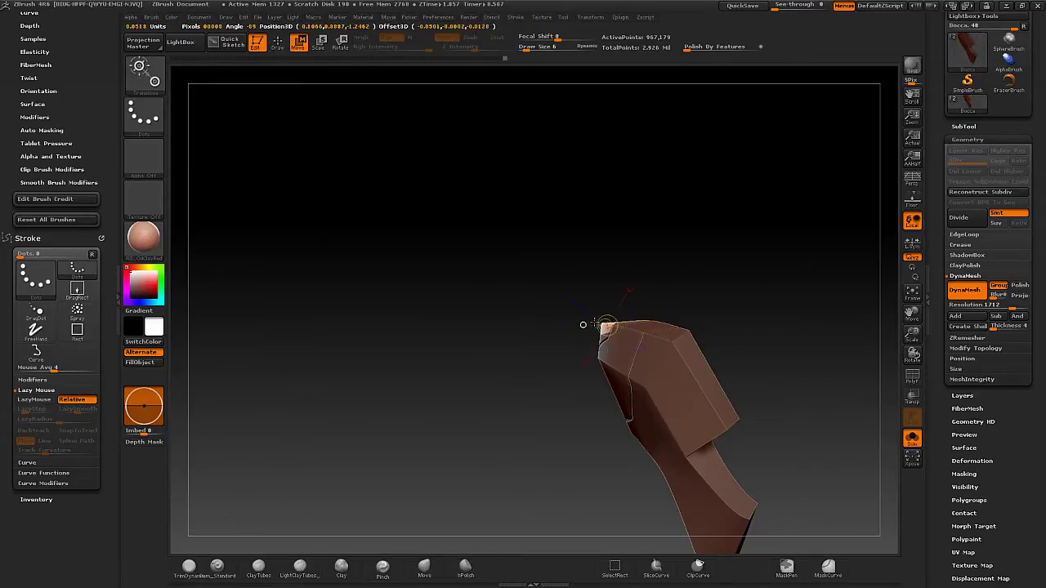
drag(603, 325, 551, 299)
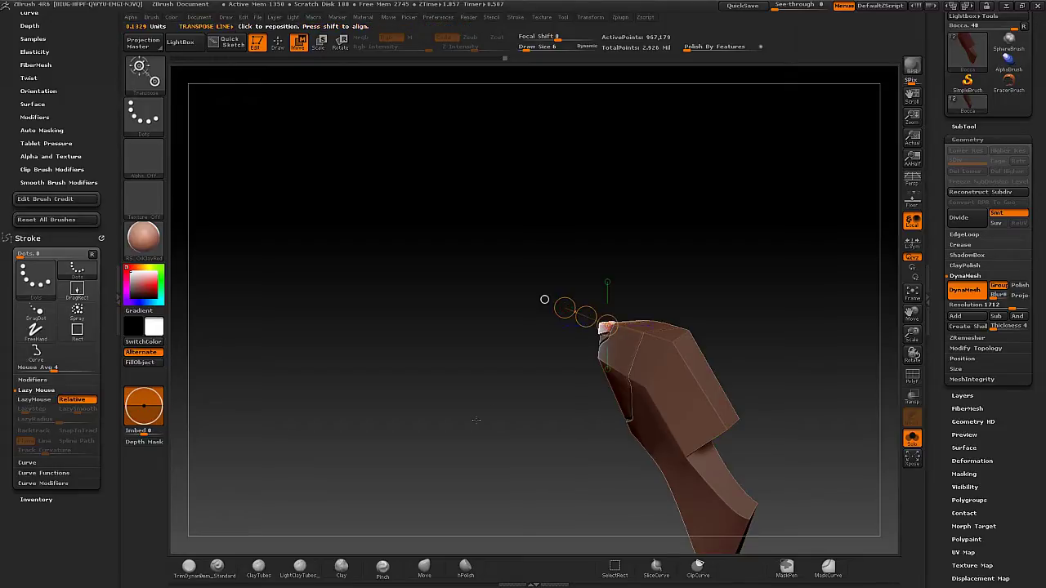
key(ctrl)
click(279, 43)
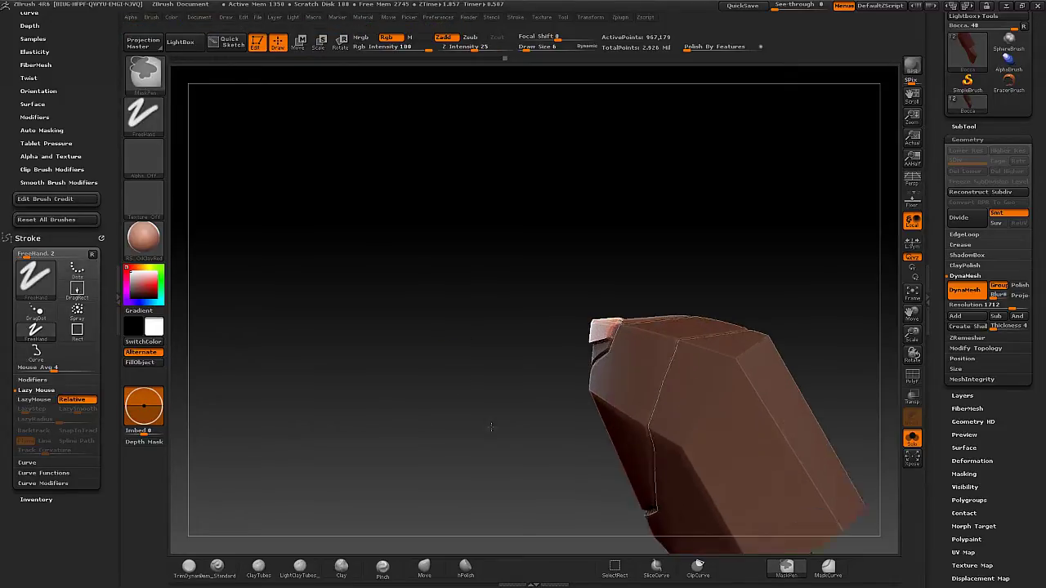
ctrl+right_drag(462, 325, 474, 411)
mouse_move(427, 385)
ctrl+mouse_down()
mouse_move(434, 409)
mouse_move(508, 402)
mouse_move(502, 409)
mouse_move(543, 337)
mouse_move(525, 330)
mouse_move(525, 339)
mouse_move(544, 261)
mouse_move(527, 327)
mouse_move(547, 282)
mouse_move(554, 287)
ctrl+mouse_up()
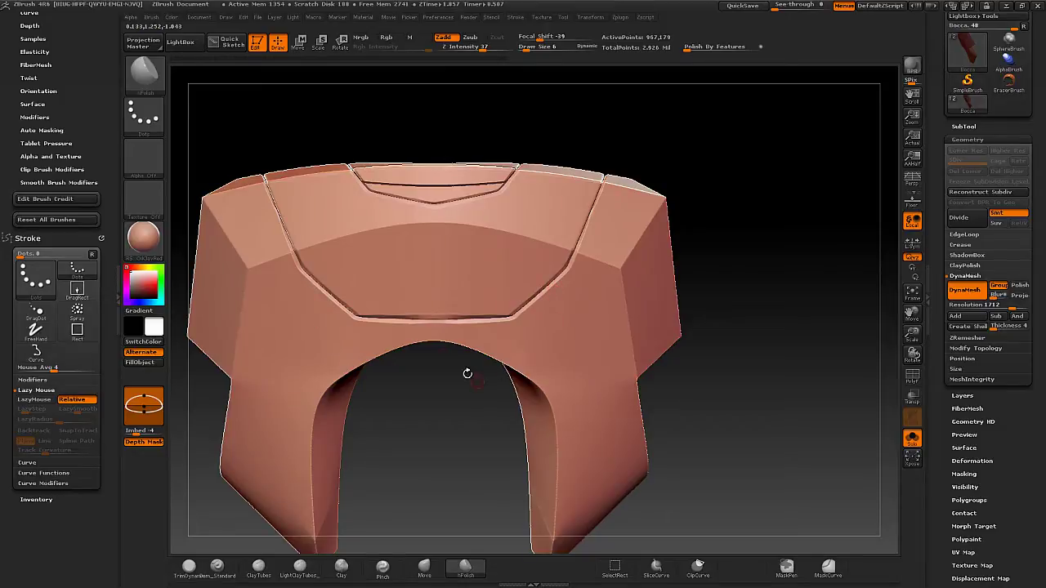
alt+drag(468, 374, 431, 172)
Pick the SliceCurve brush and browse the brush list.
key(ctrl+shift)
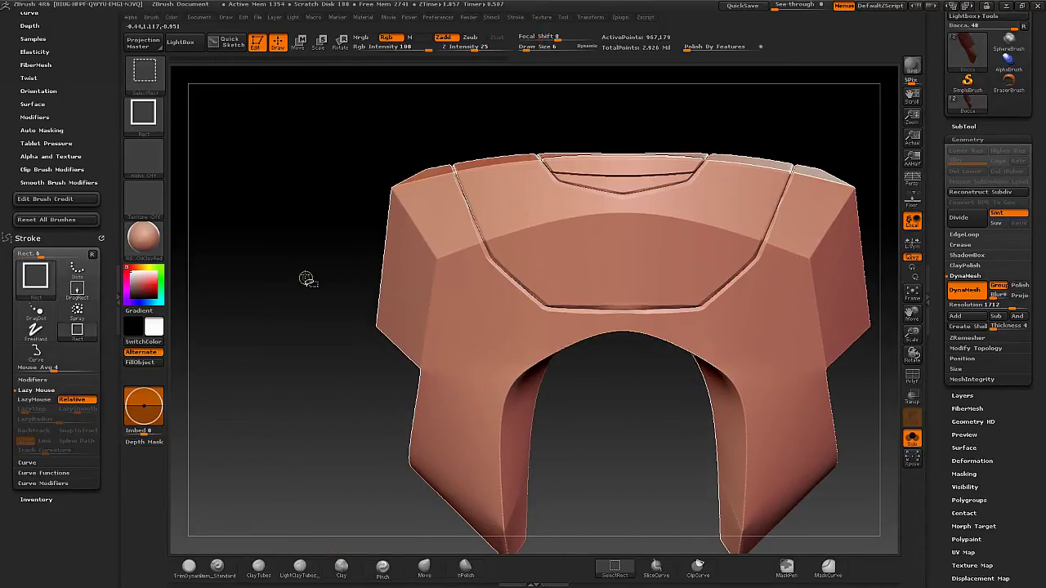
click(658, 572)
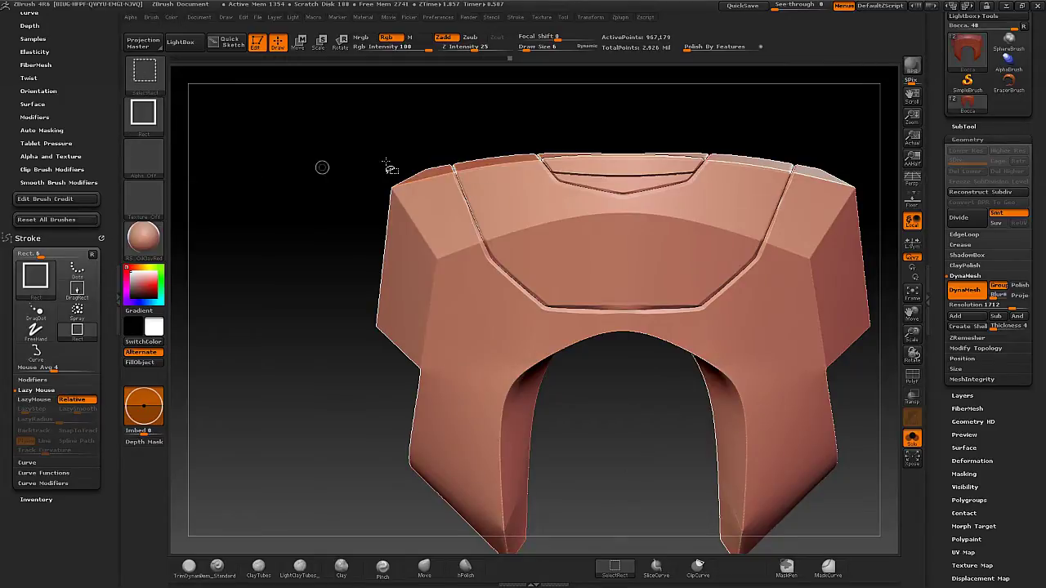
click(158, 77)
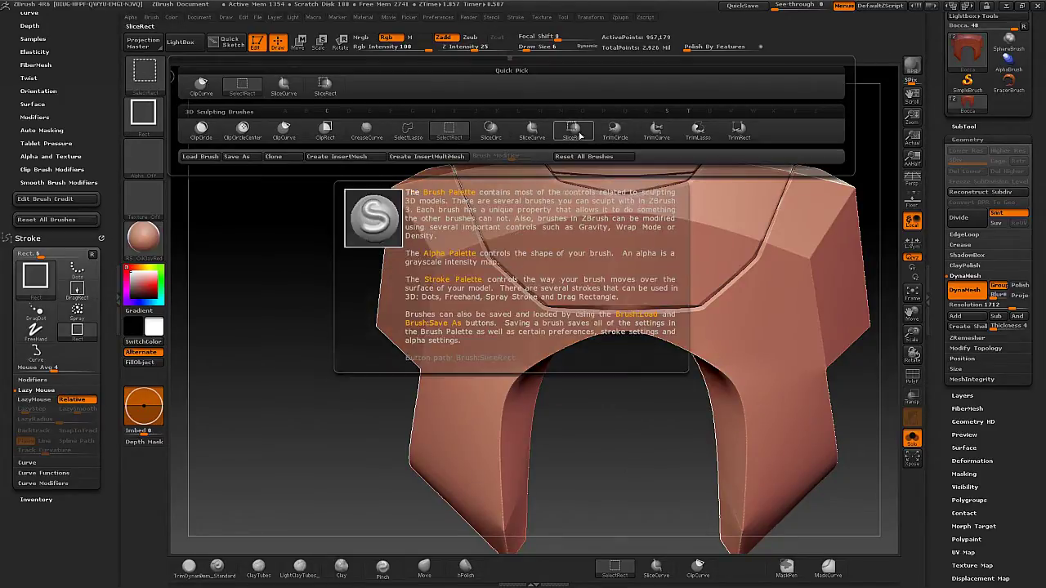
ctrl+shift+click(492, 136)
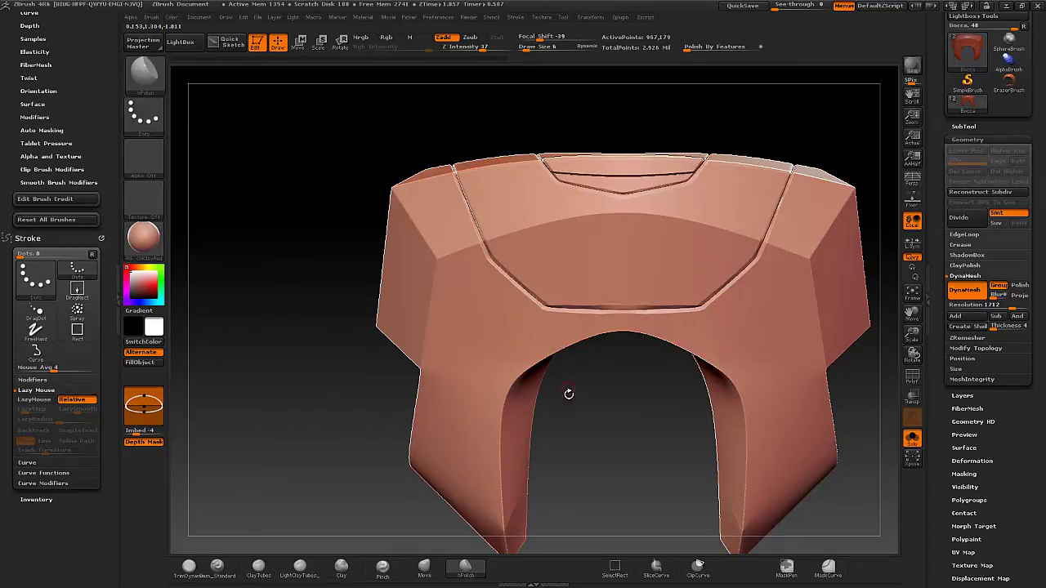
Inspect the chin guard's front panel and top plate from several angles, then expand Geometry > EdgeLoop.
mouse_move(576, 402)
mouse_down()
mouse_move(593, 358)
mouse_move(489, 330)
mouse_move(539, 277)
mouse_up()
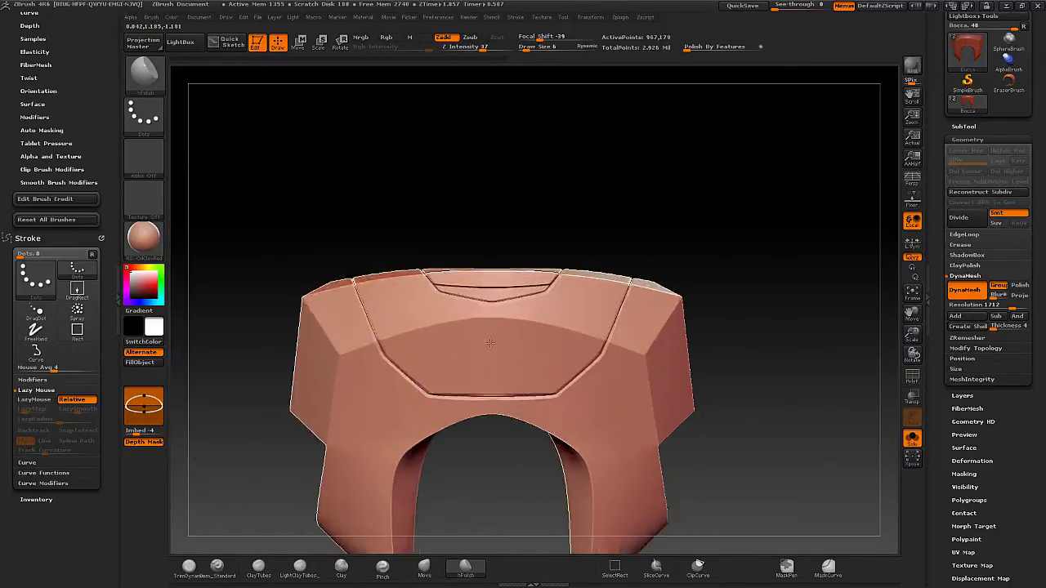
mouse_move(500, 417)
mouse_down()
mouse_move(524, 339)
mouse_move(531, 397)
mouse_up()
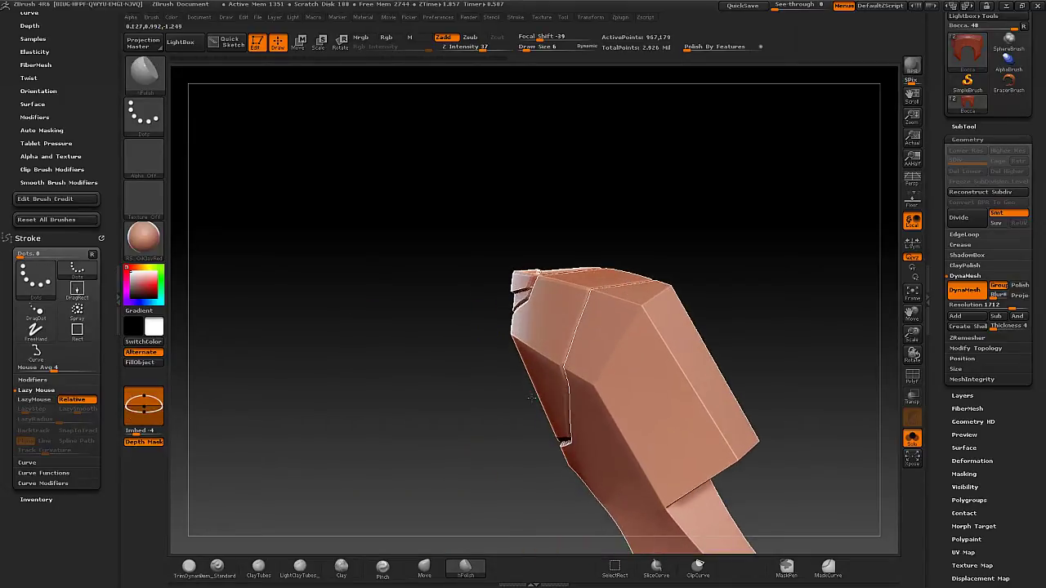
drag(468, 357, 481, 320)
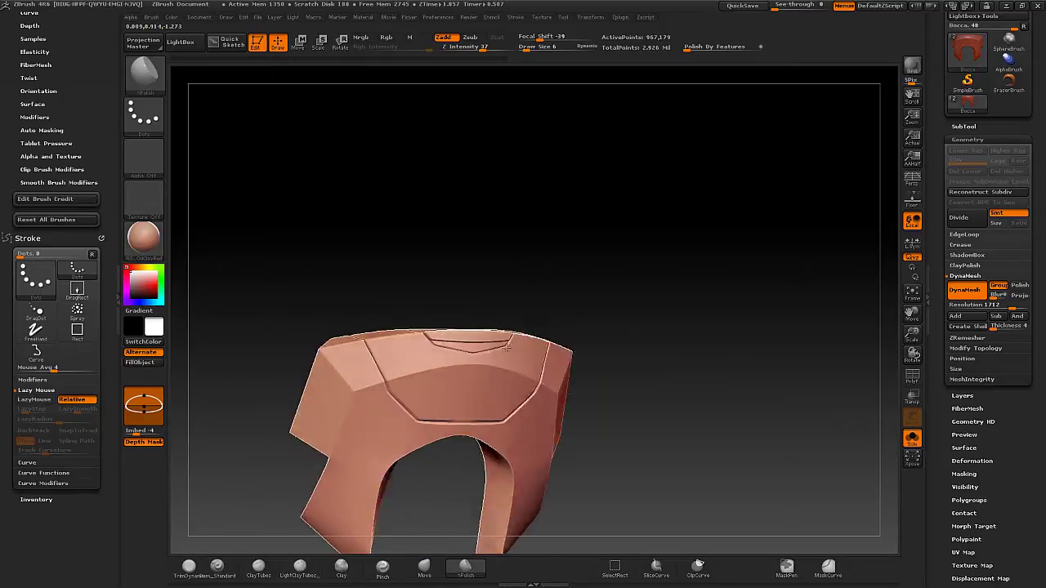
mouse_move(527, 342)
mouse_down()
mouse_move(490, 392)
mouse_move(463, 339)
mouse_up()
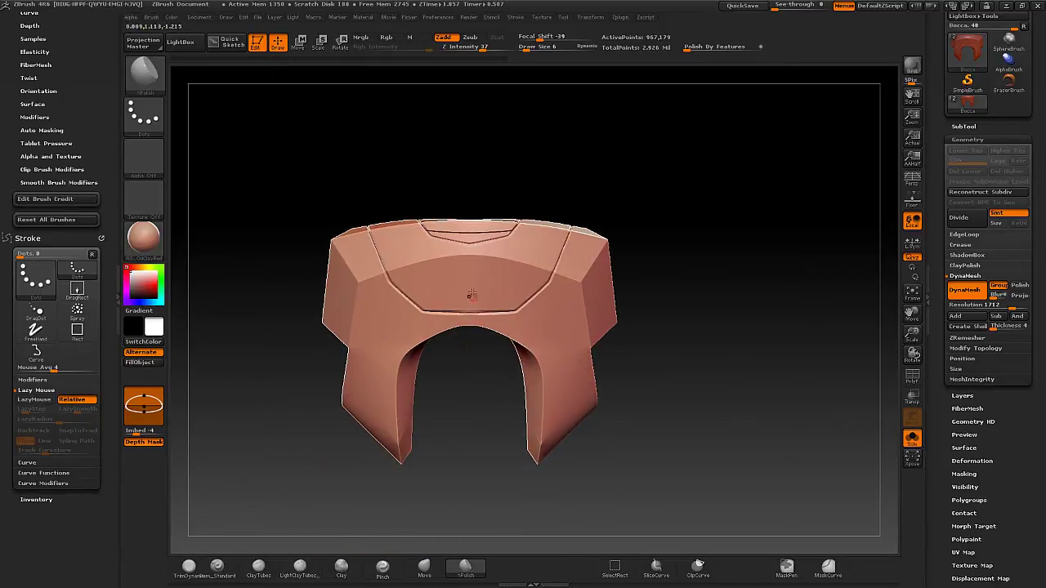
alt+drag(472, 295, 464, 310)
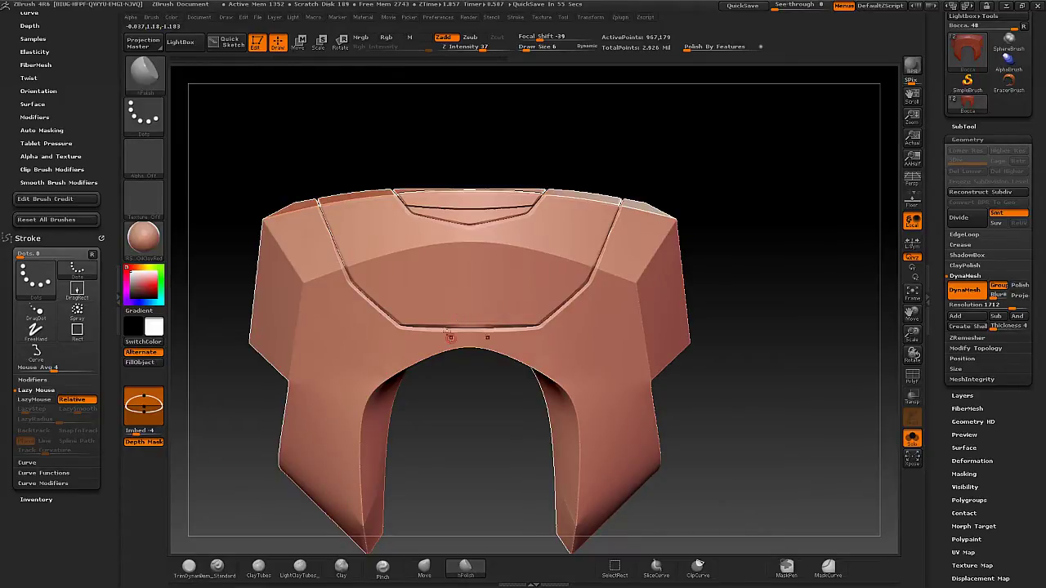
right_drag(438, 284, 490, 275)
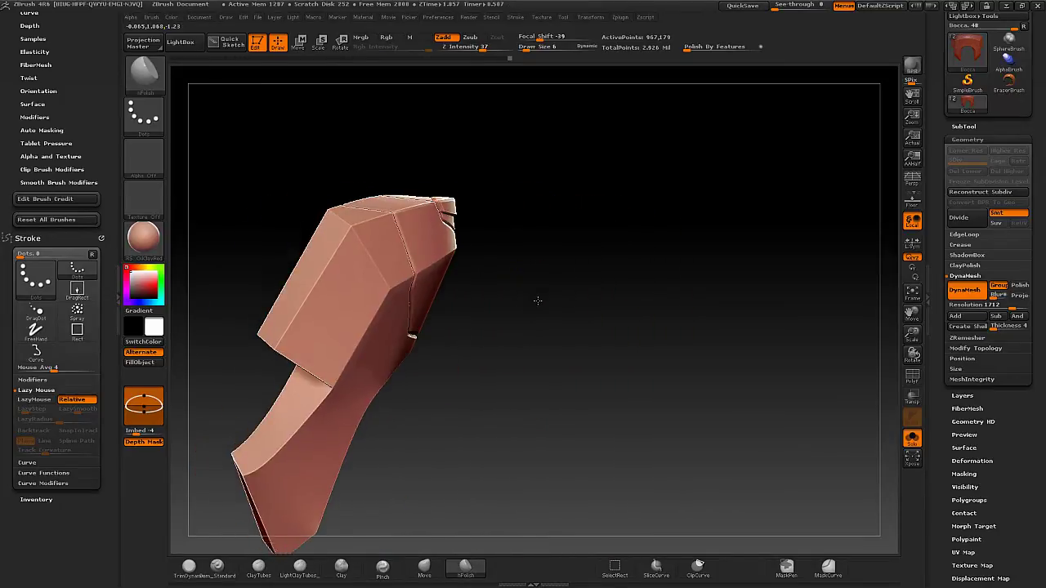
alt+drag(536, 299, 560, 334)
shift+right_drag(561, 334, 523, 310)
alt+drag(523, 311, 510, 292)
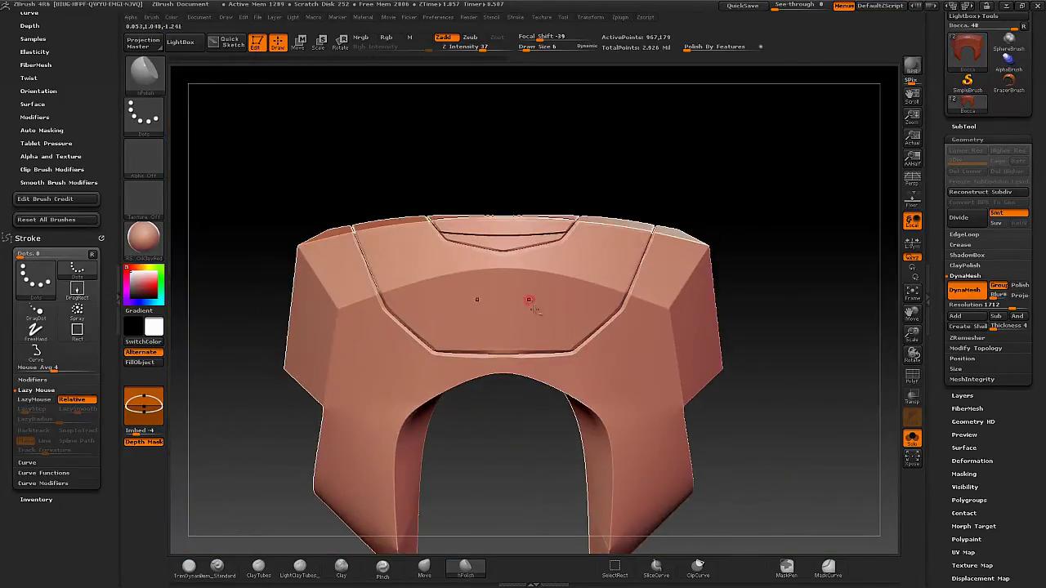
right_drag(510, 292, 523, 295)
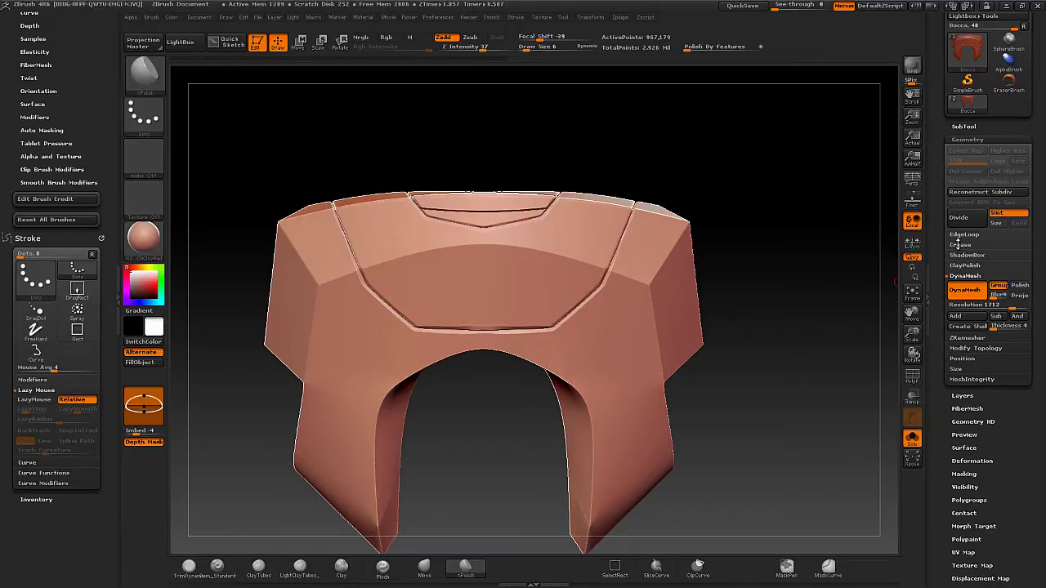
click(960, 236)
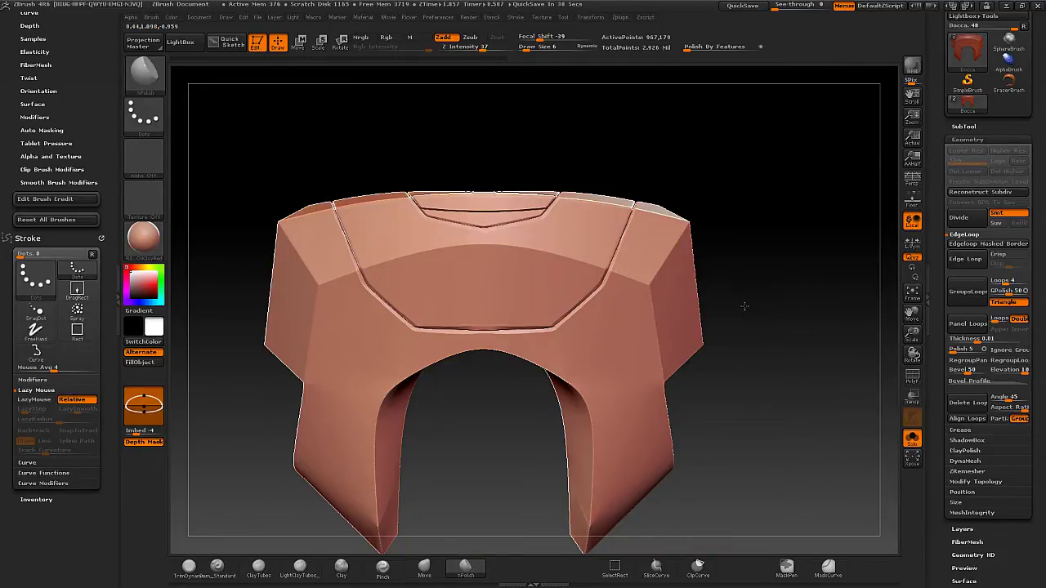
Isolate the side cheek panel polygroup and bring up the brush Quick Pick popup.
mouse_move(744, 307)
mouse_down()
mouse_move(700, 289)
mouse_move(756, 277)
mouse_move(723, 296)
mouse_move(752, 304)
mouse_move(660, 344)
mouse_move(548, 310)
mouse_move(497, 266)
mouse_move(466, 303)
mouse_move(490, 299)
mouse_up()
key(f)
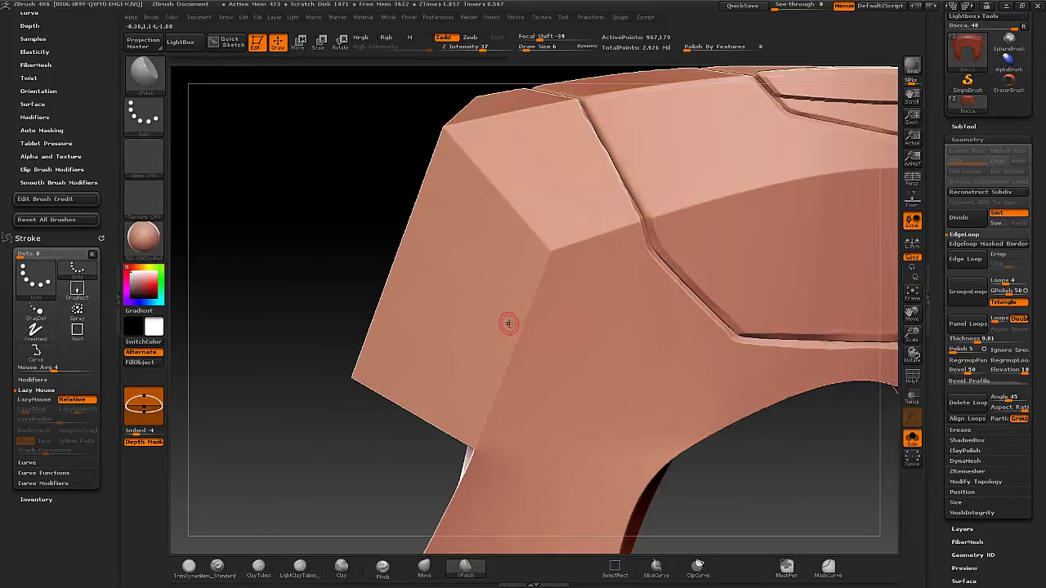
key(ctrl+shift)
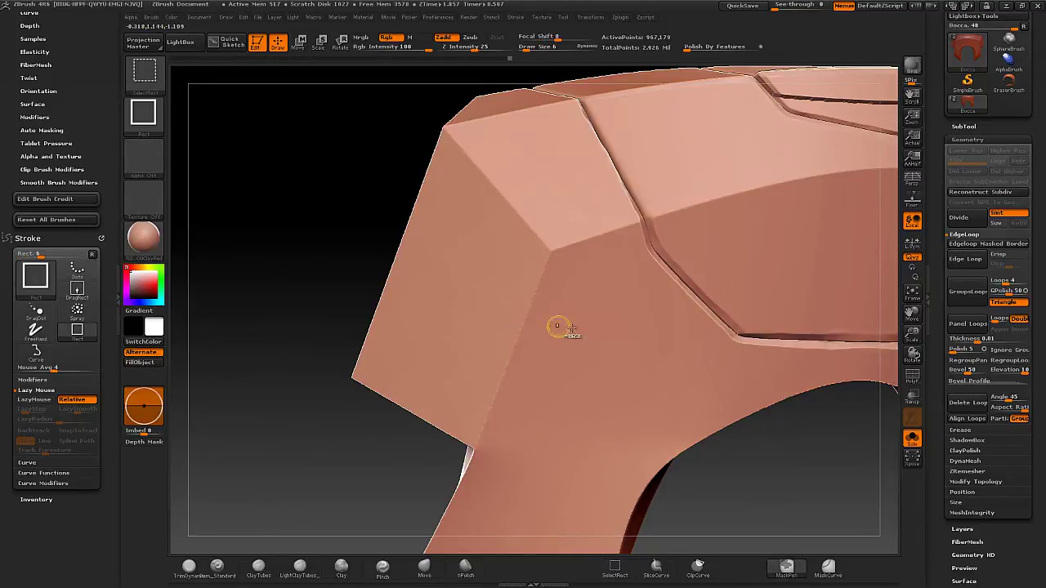
ctrl+shift+click(506, 314)
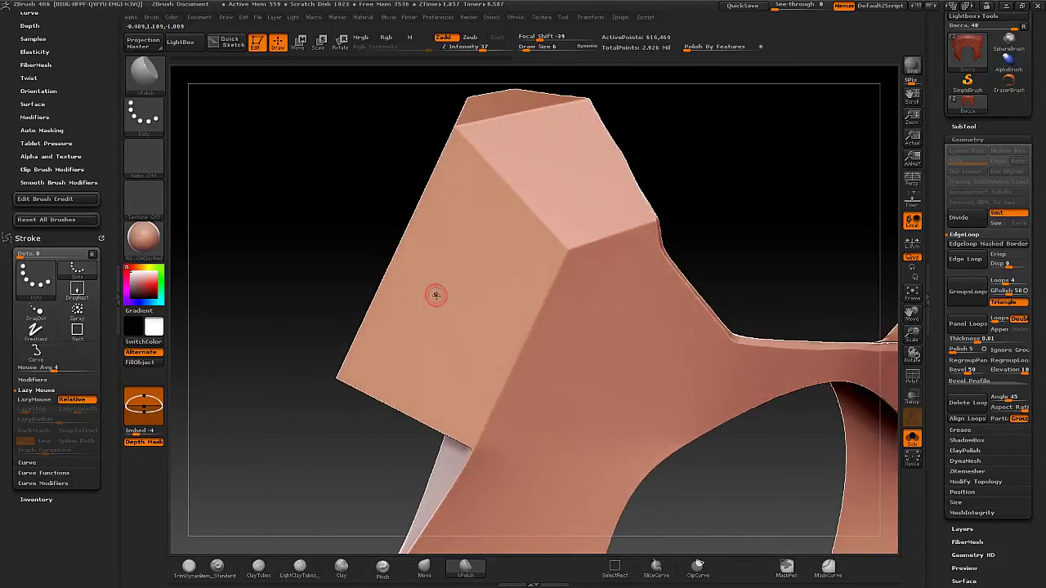
mouse_move(434, 294)
right_down()
mouse_move(498, 305)
mouse_move(379, 256)
mouse_move(374, 229)
mouse_move(438, 275)
right_up()
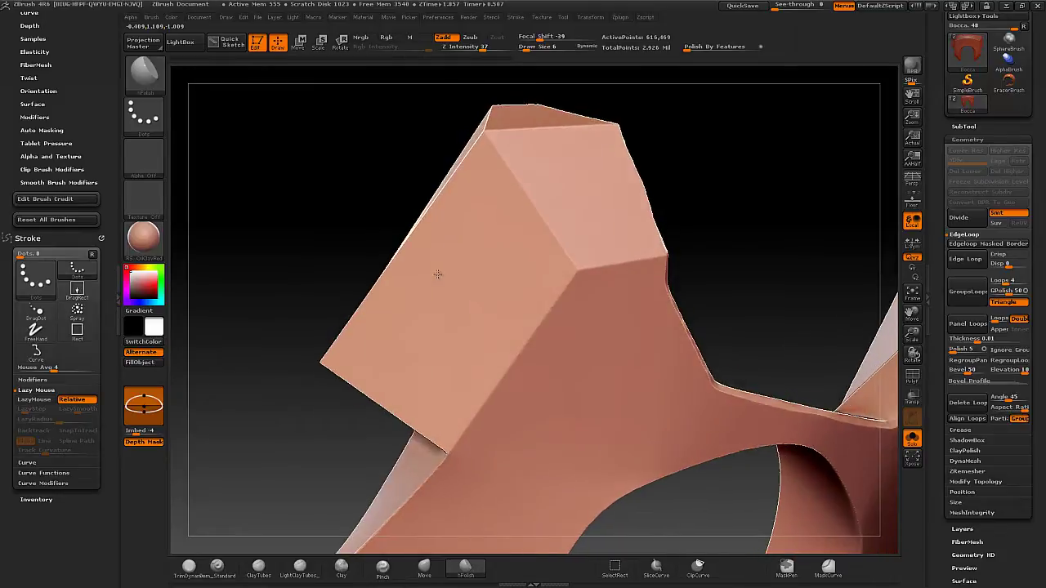
ctrl+shift+click(149, 78)
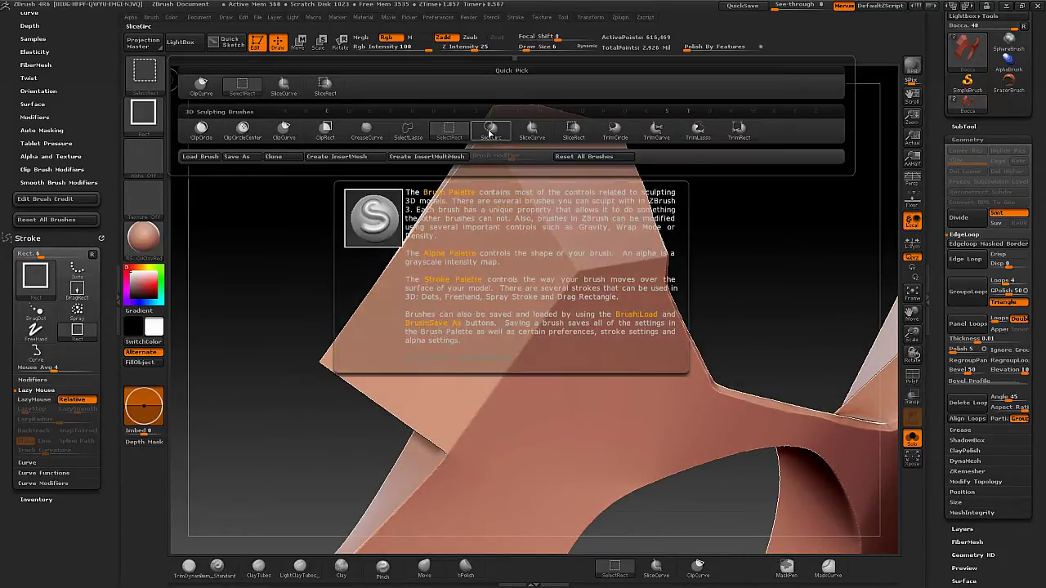
Cut a round disc polygroup into the side cheek panel with SliceCirc and check it with PolyF.
click(490, 133)
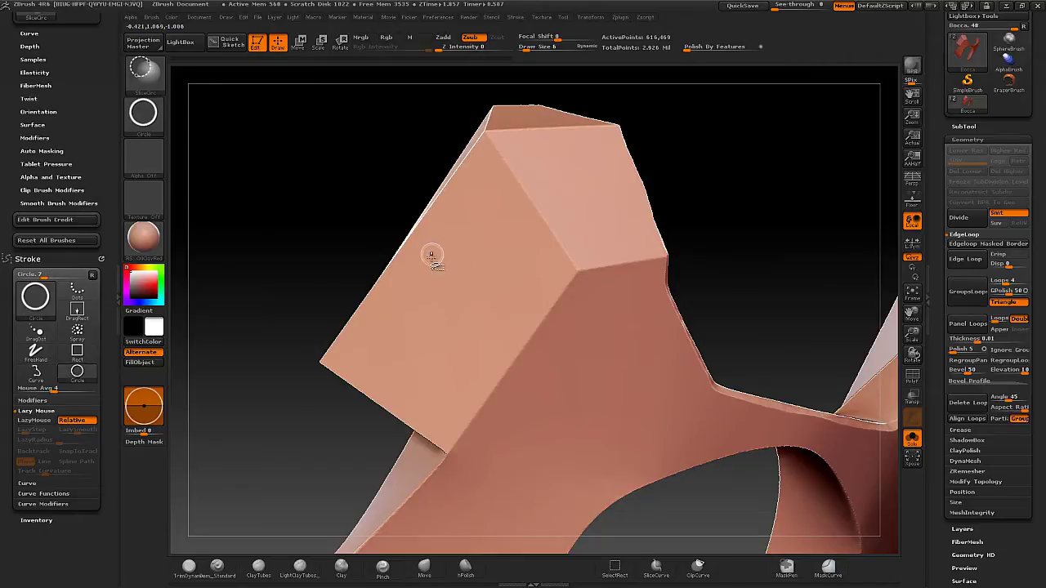
mouse_move(439, 247)
ctrl+shift+mouse_down()
mouse_move(485, 294)
mouse_move(508, 349)
ctrl+shift+mouse_up()
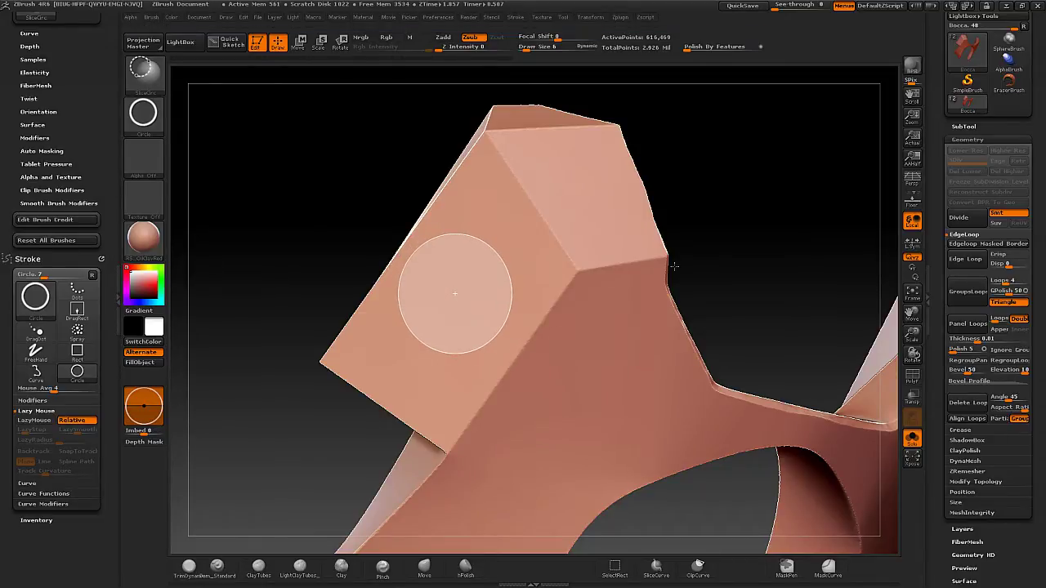
click(912, 378)
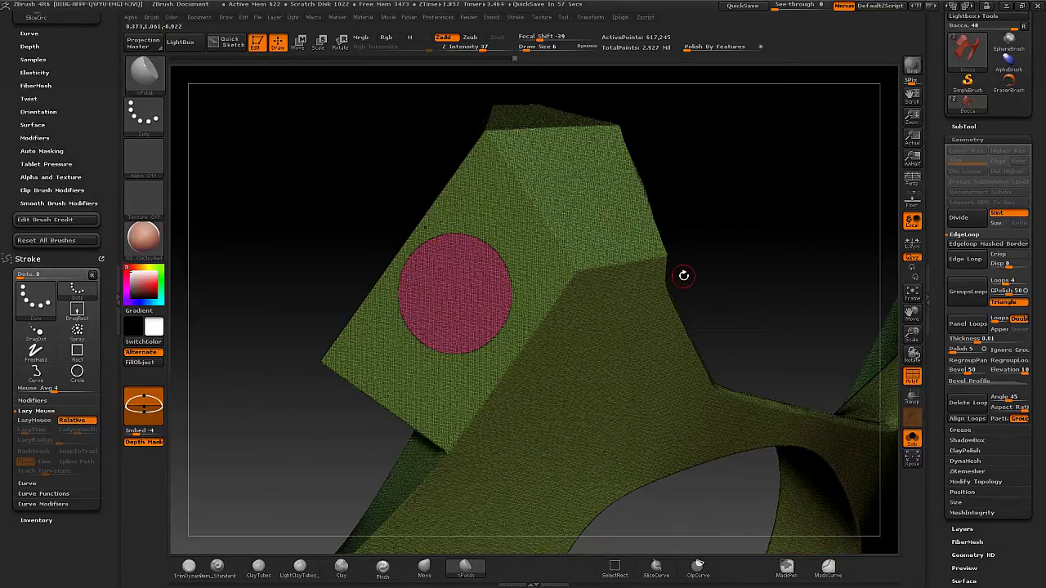
mouse_move(682, 273)
mouse_down()
mouse_move(564, 347)
mouse_move(662, 552)
mouse_up()
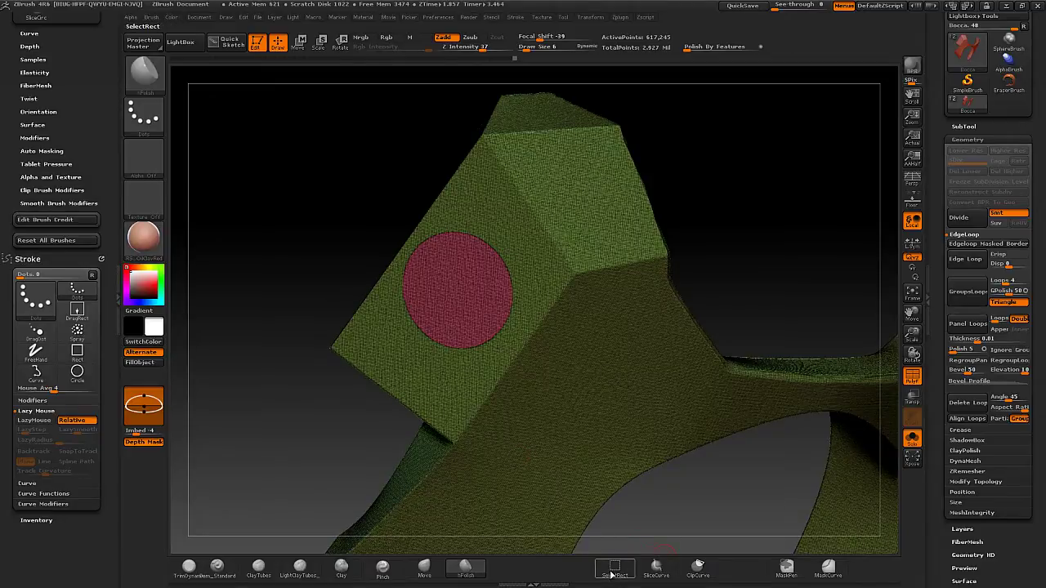
Isolate the new disc group to inspect it edge-on, then restore the whole mask.
ctrl+alt+shift+click(462, 291)
ctrl+shift+click(303, 198)
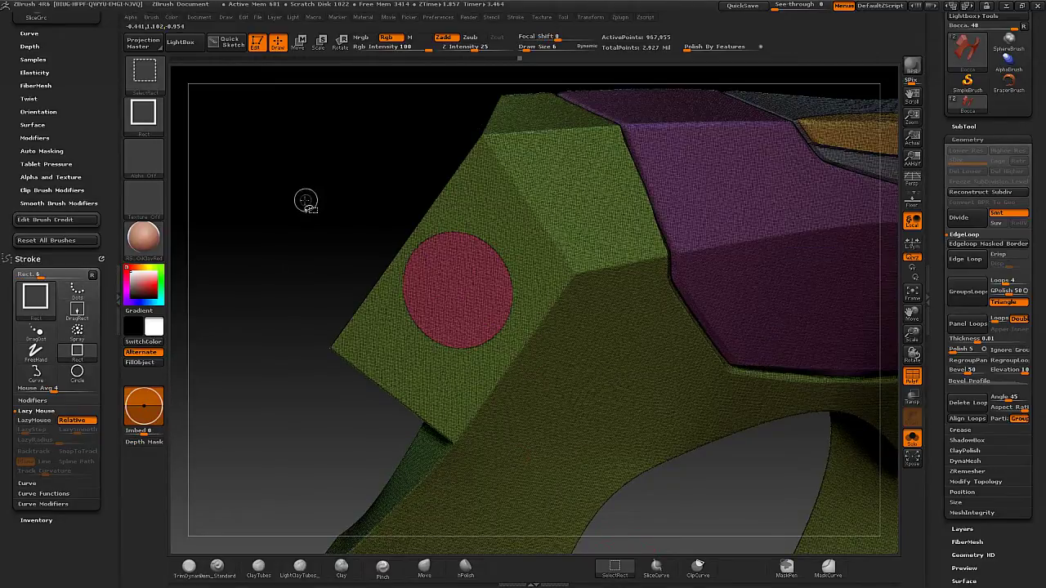
ctrl+shift+click(462, 279)
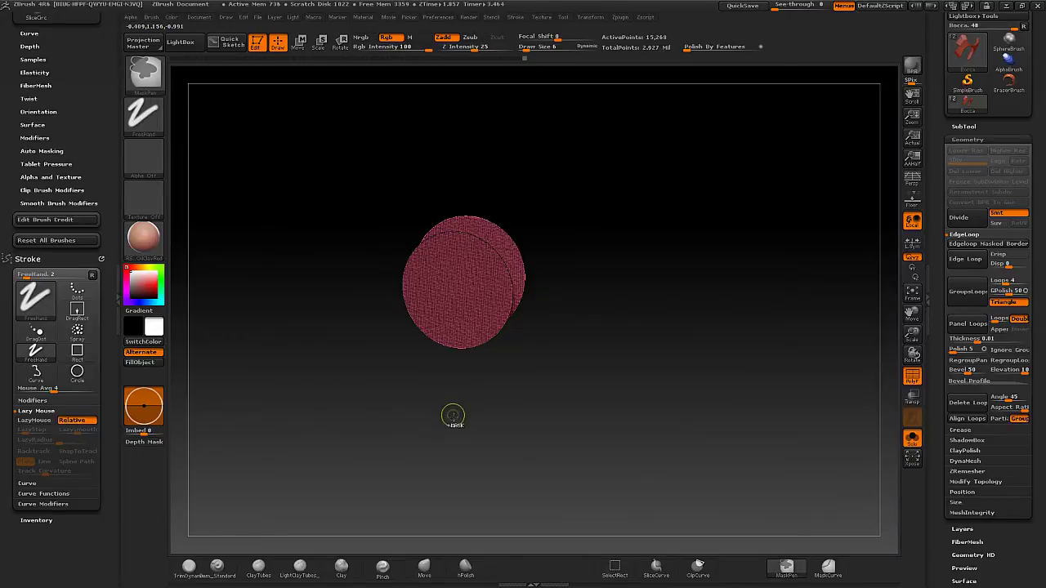
mouse_move(454, 419)
mouse_down()
mouse_move(442, 365)
mouse_move(523, 415)
mouse_move(539, 313)
mouse_move(492, 334)
mouse_move(605, 260)
mouse_up()
ctrl+shift+click(635, 342)
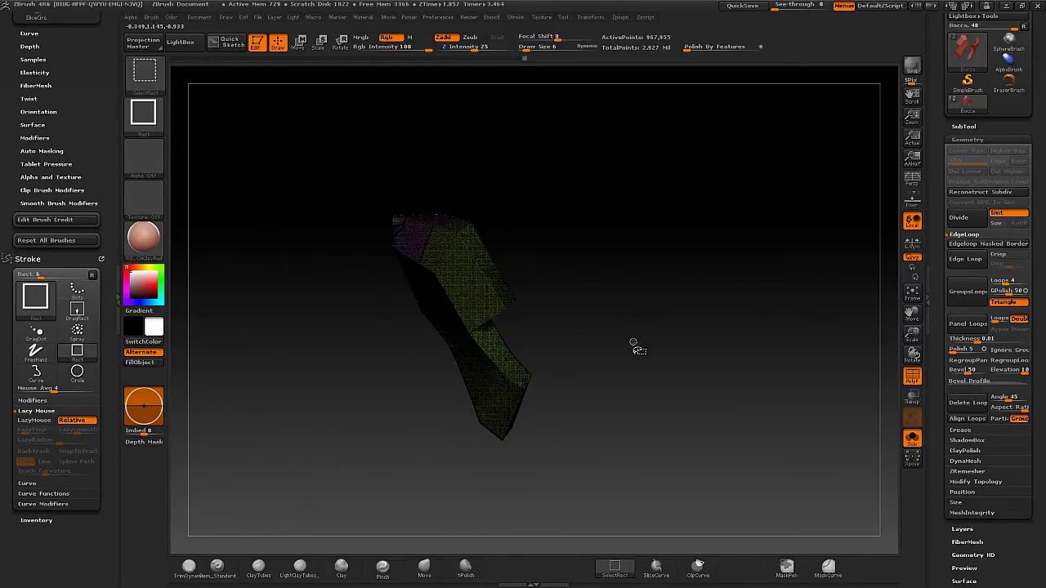
mouse_move(592, 344)
mouse_down()
mouse_move(606, 367)
mouse_move(642, 334)
mouse_move(515, 354)
mouse_move(602, 323)
mouse_move(544, 319)
mouse_up()
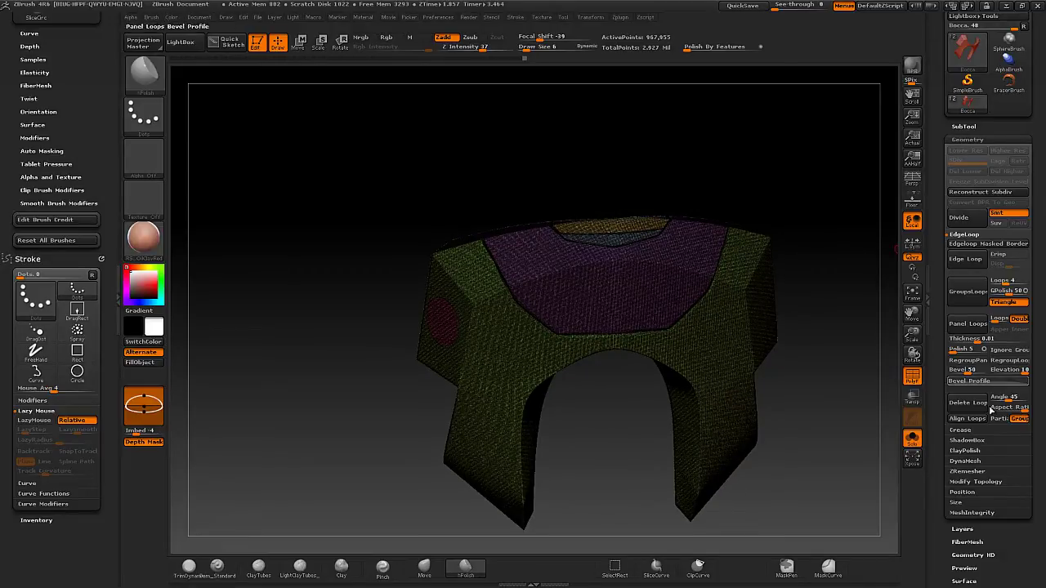
click(990, 482)
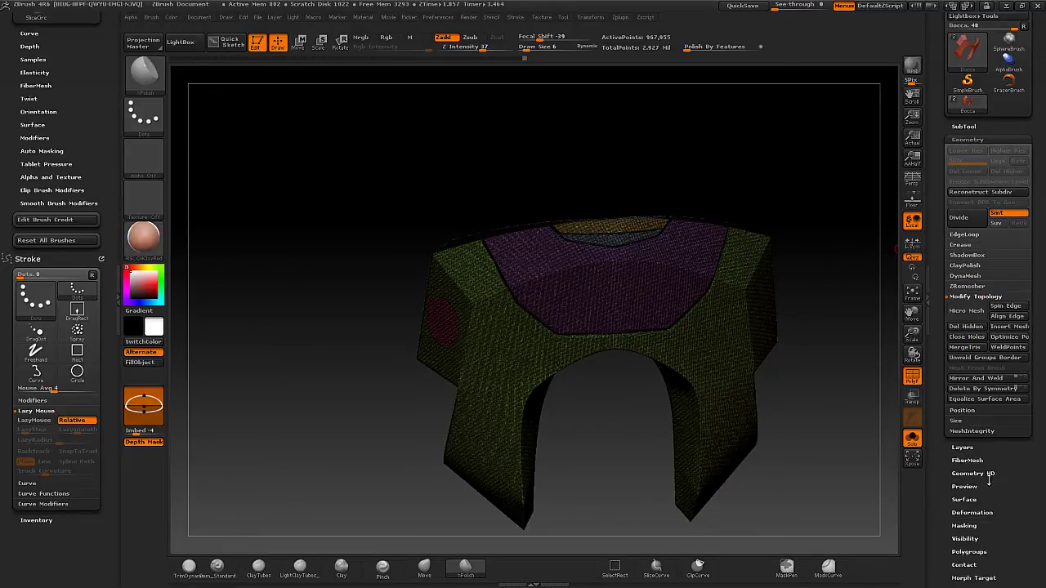
Mirror the disc cut to the other cheek and isolate both disc pieces.
click(979, 383)
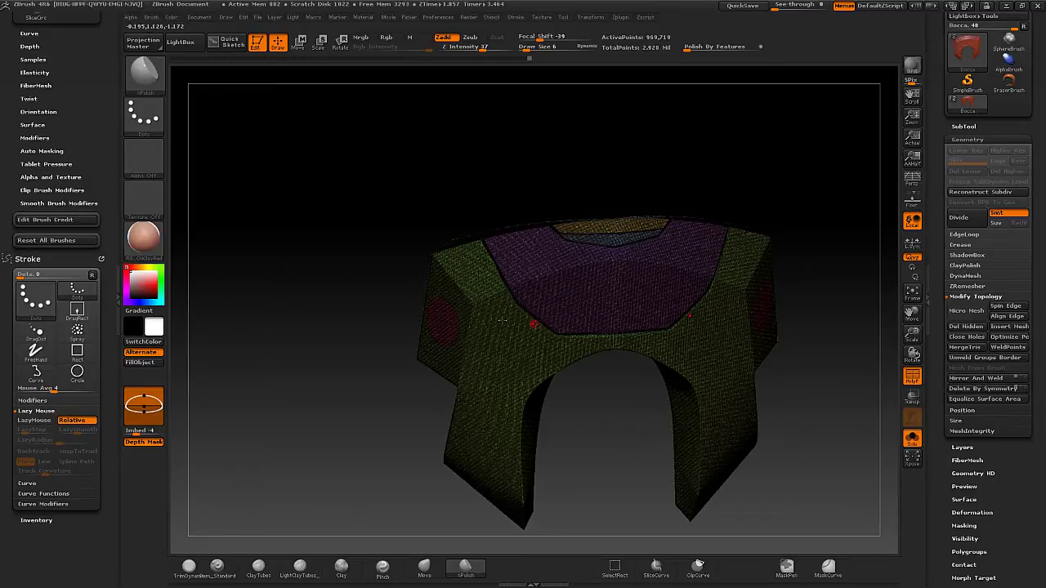
drag(534, 324, 492, 322)
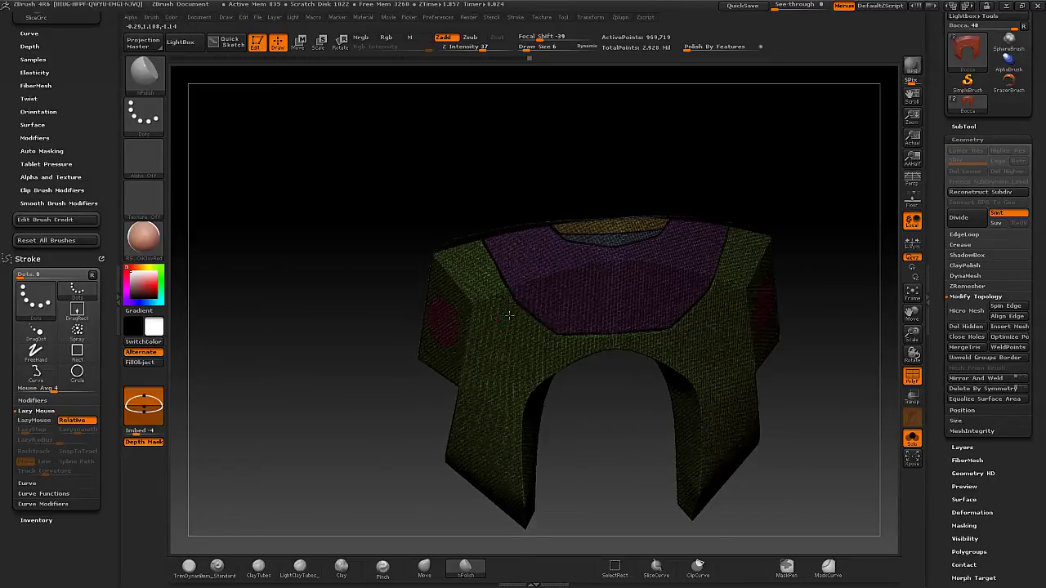
ctrl+shift+click(430, 326)
scroll(1015, 487, down, 3)
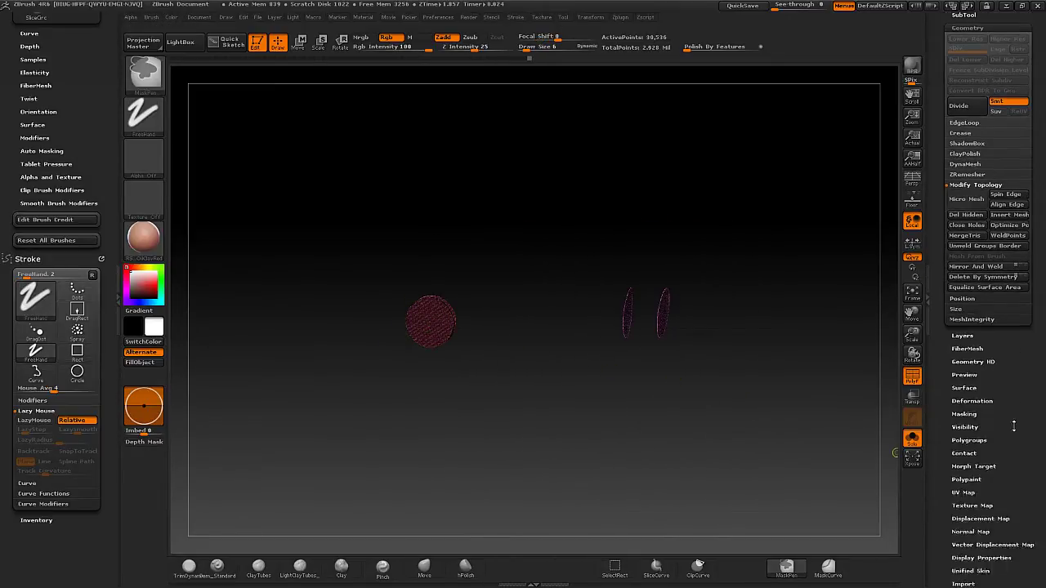
scroll(982, 396, down, 2)
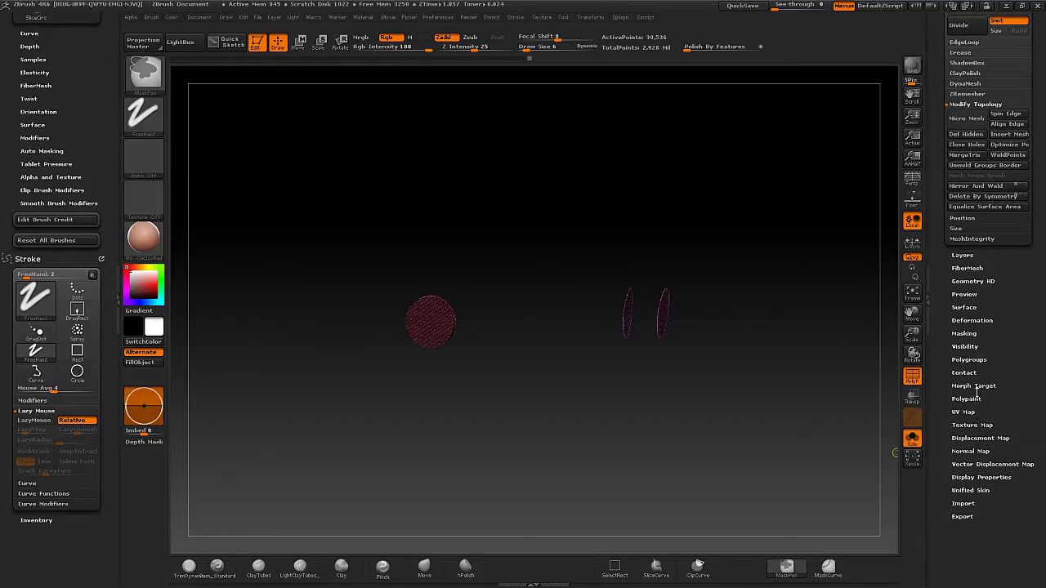
click(969, 360)
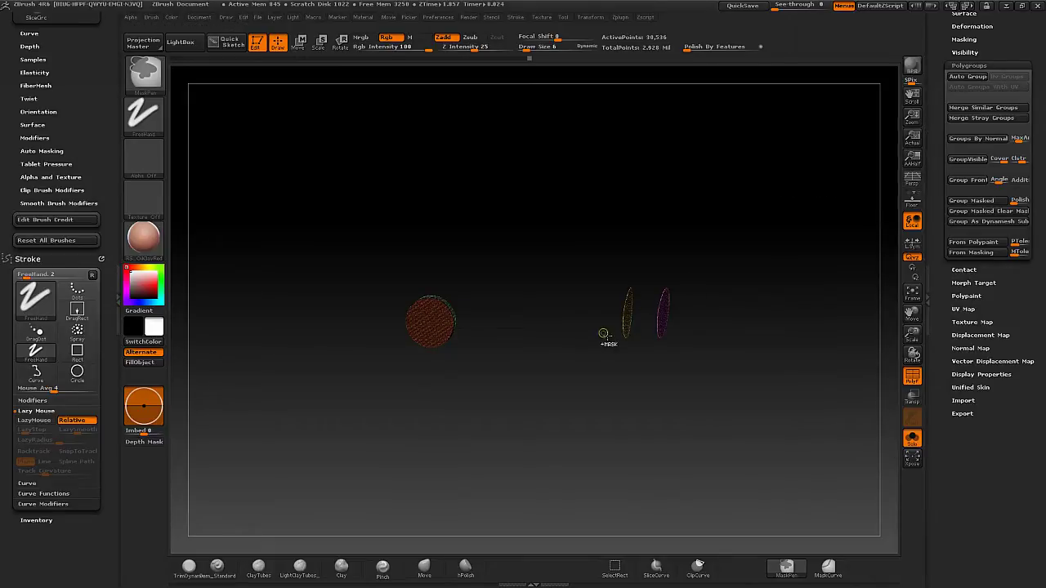
drag(638, 362, 562, 356)
Hide everything except the red disc polygroup using Ctrl+Shift clicks.
key(ctrl+shift)
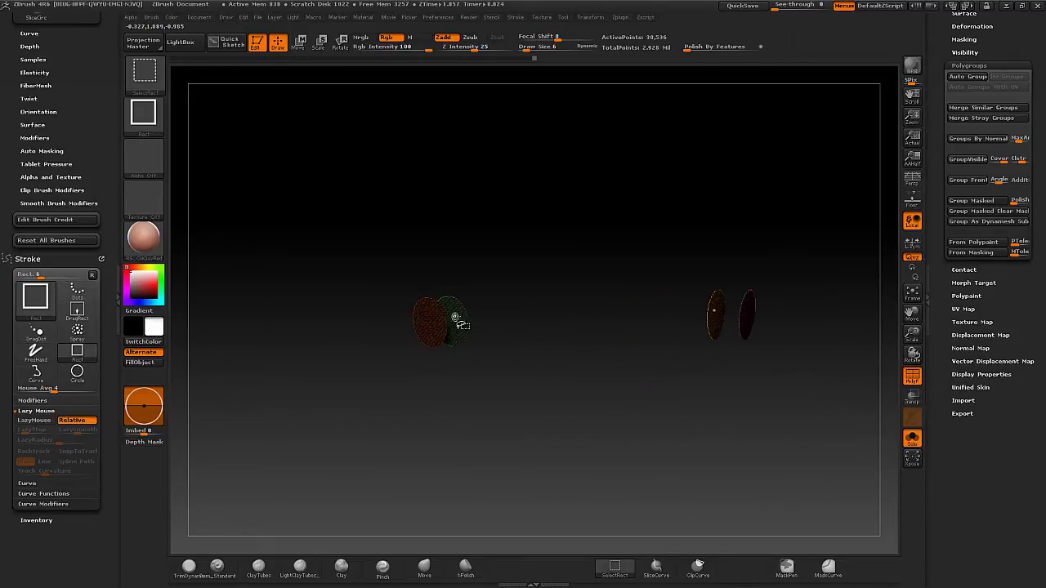
ctrl+alt+shift+click(463, 319)
ctrl+alt+shift+click(714, 314)
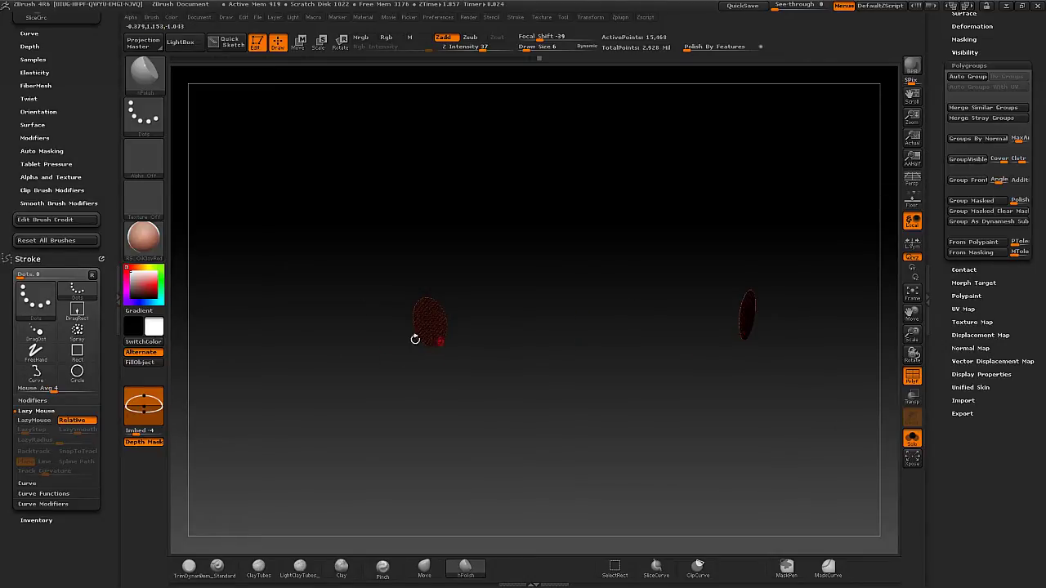
ctrl+shift+click(320, 300)
ctrl+shift+click(425, 332)
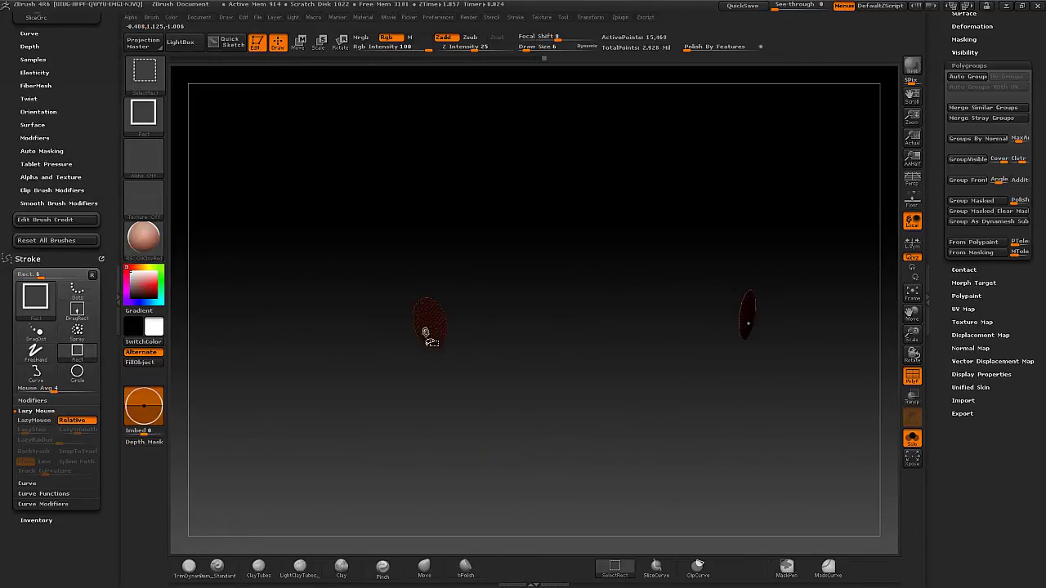
ctrl+shift+click(327, 314)
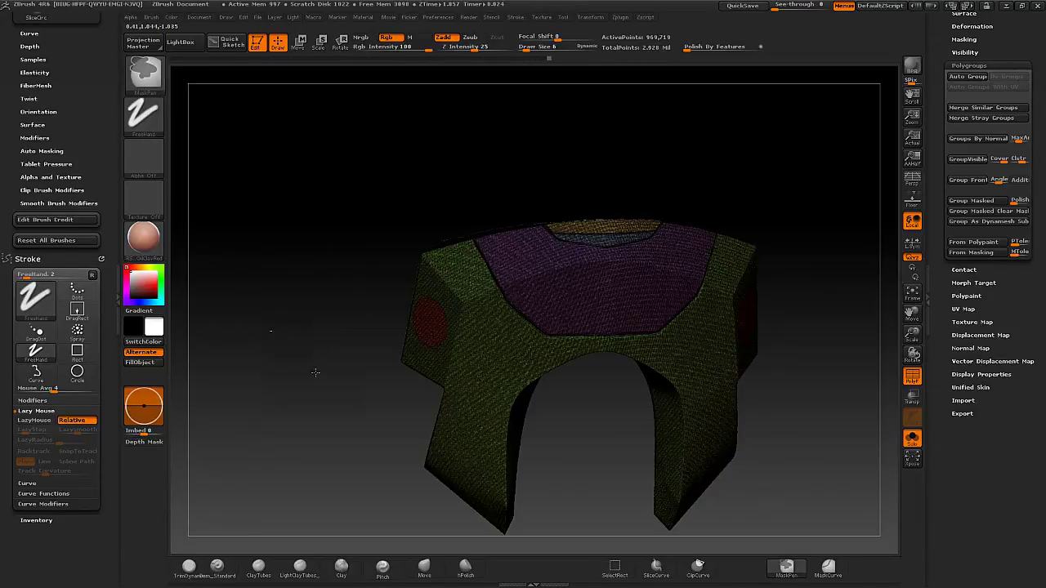
key(ctrl)
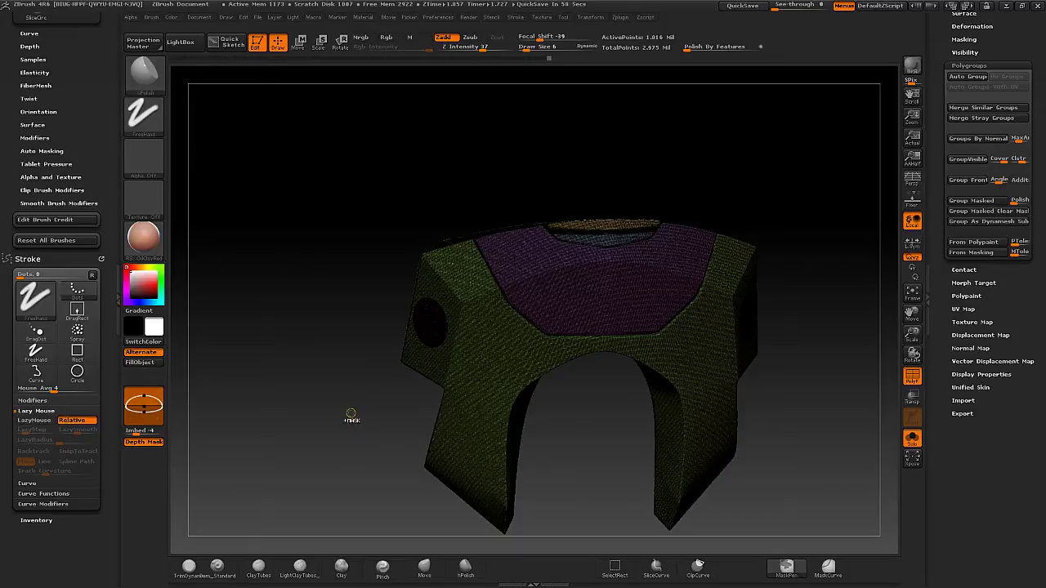
key(ctrl+z)
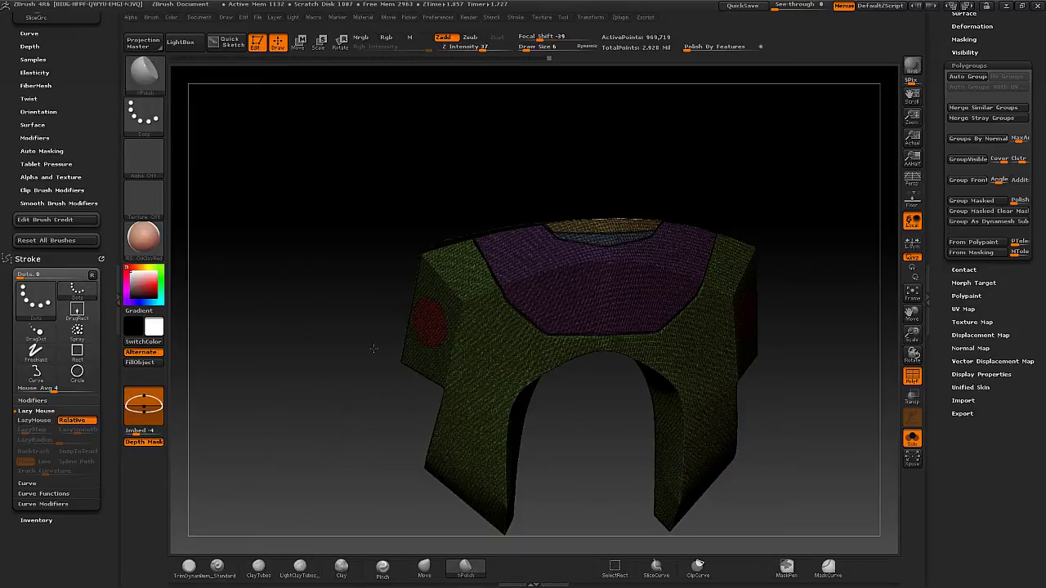
drag(366, 367, 424, 327)
key(ctrl+shift)
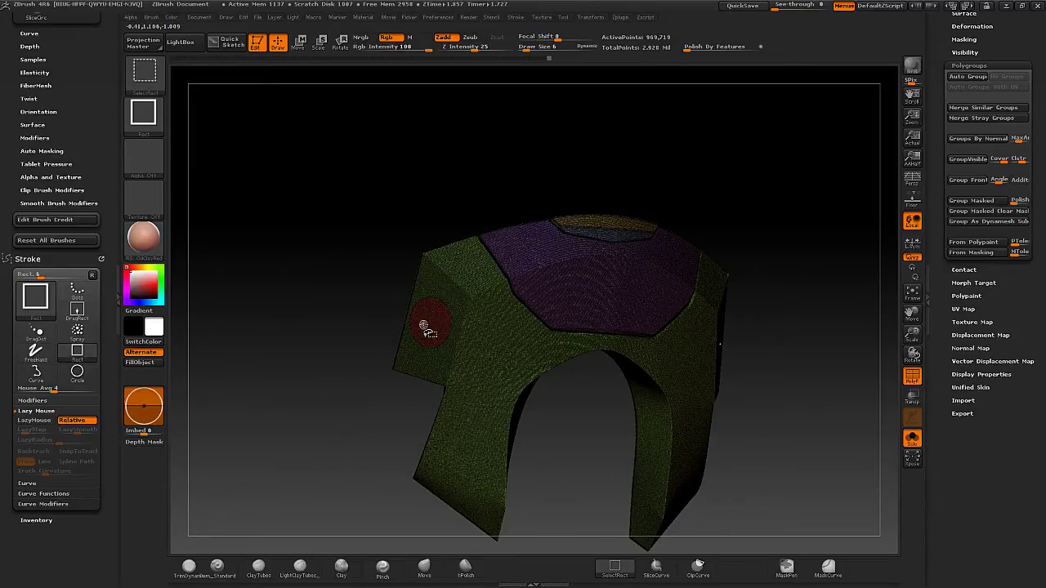
ctrl+shift+click(424, 327)
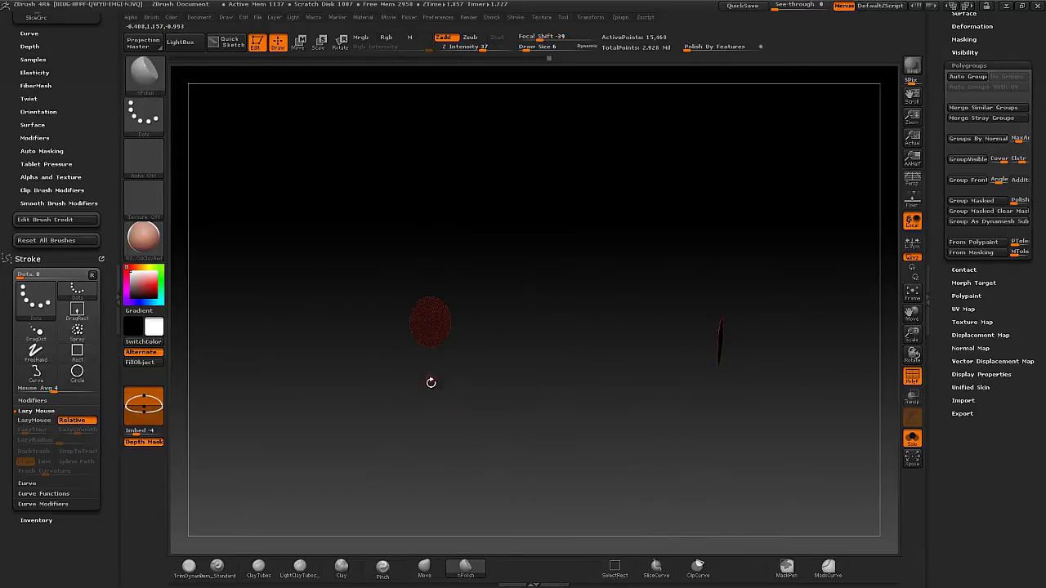
Open the Geometry EdgeLoop settings to reach Panel Loops.
scroll(989, 123, up, 5)
scroll(989, 164, up, 3)
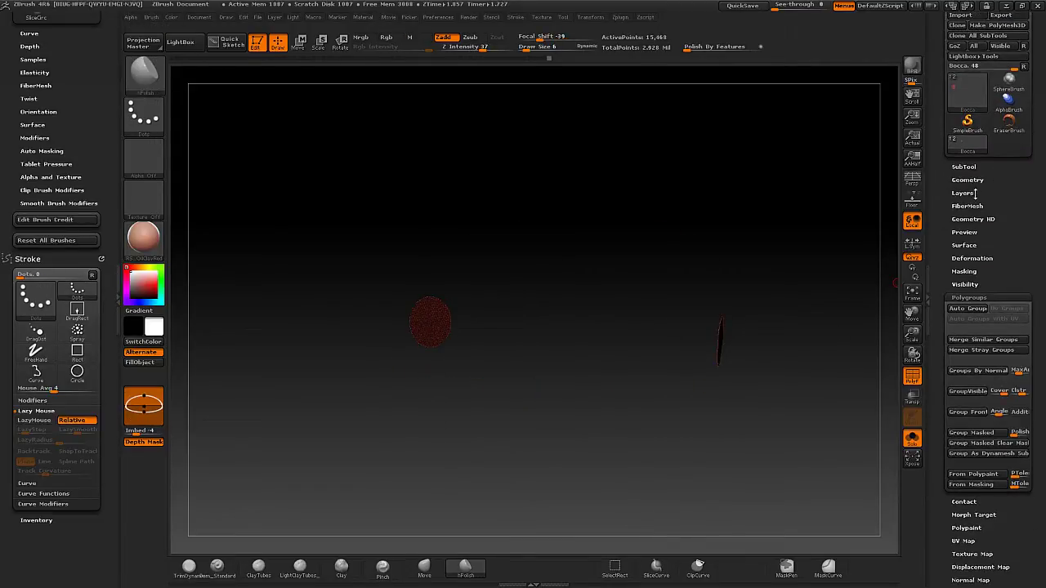
click(968, 180)
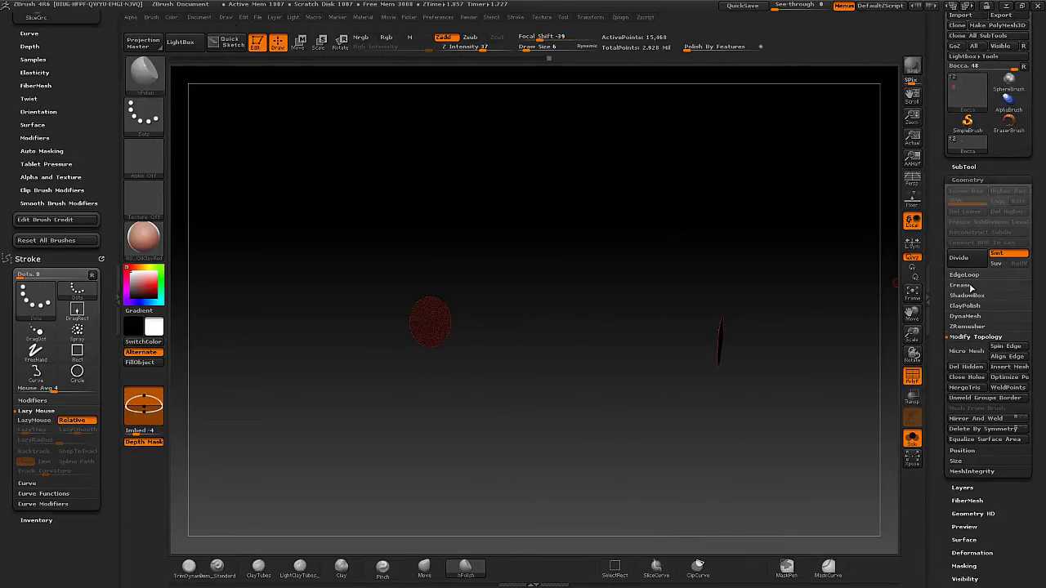
click(969, 276)
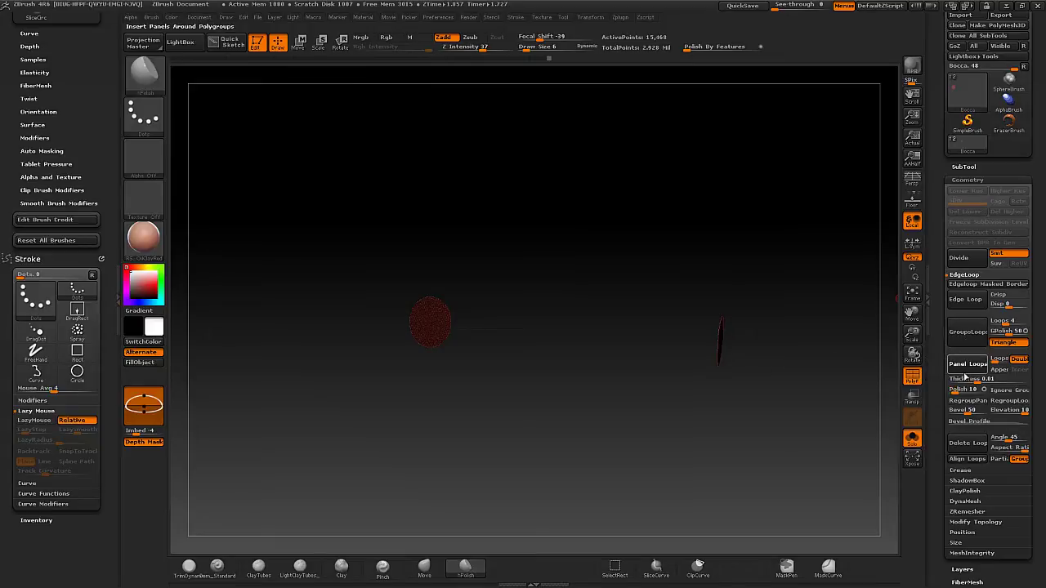
Apply Panel Loops to the red disc groups, turn off PolyF and inspect the beveled discs.
click(965, 377)
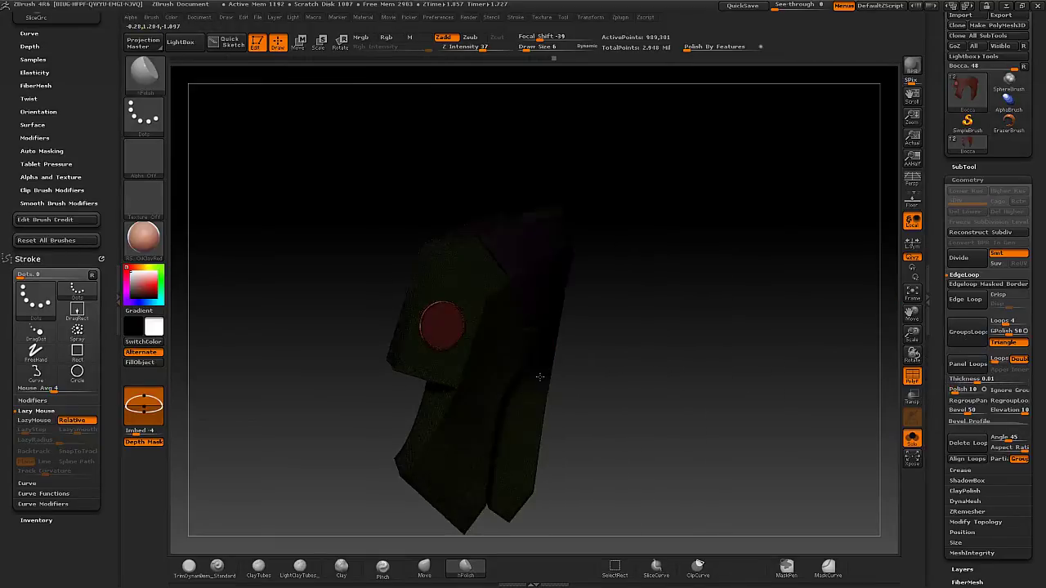
drag(504, 360, 409, 372)
click(912, 378)
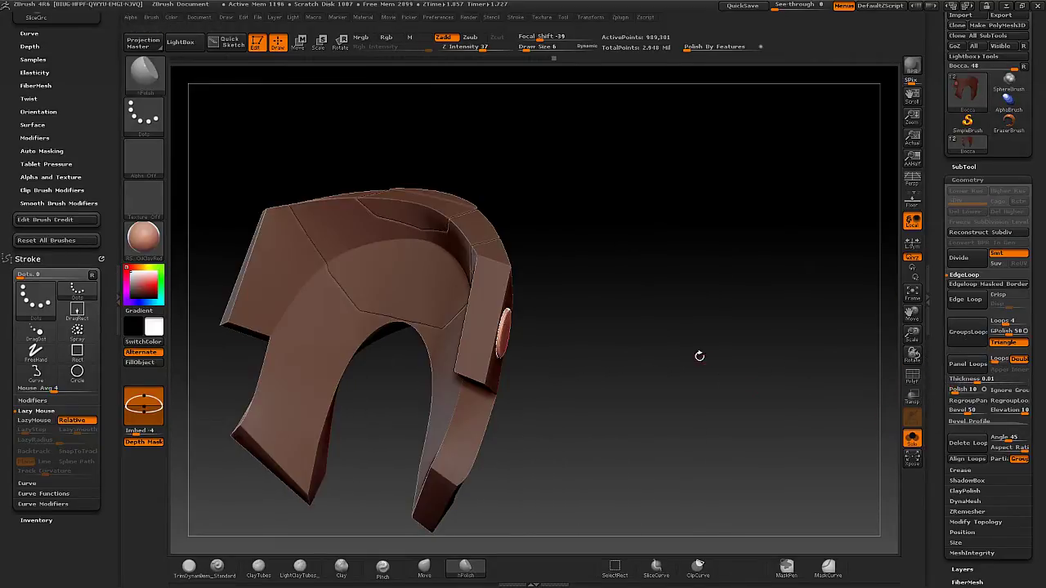
mouse_move(698, 354)
mouse_down()
mouse_move(592, 343)
mouse_move(591, 380)
mouse_up()
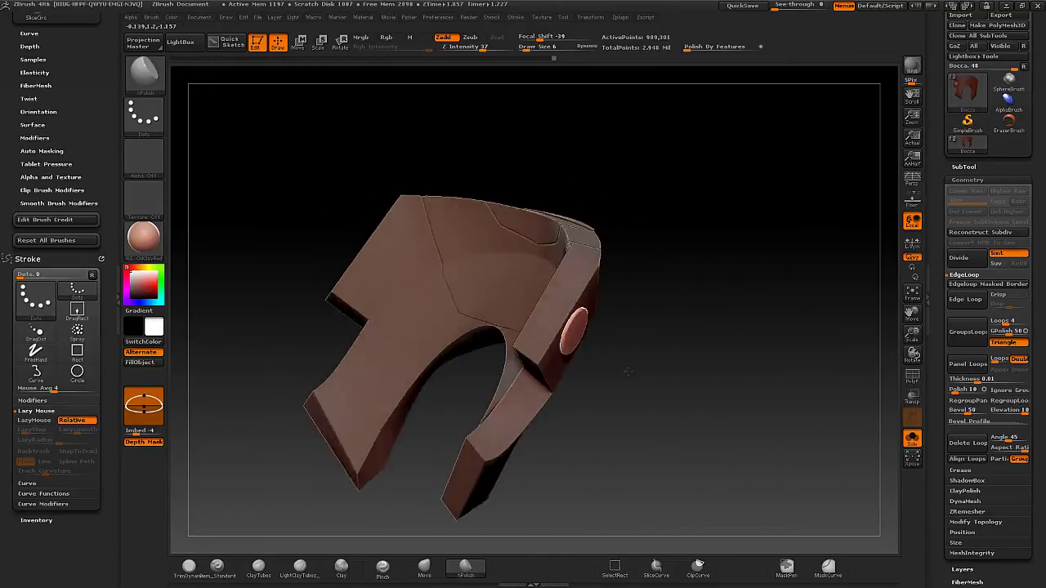
mouse_move(592, 380)
mouse_down()
mouse_move(707, 349)
mouse_move(698, 360)
mouse_move(621, 362)
mouse_move(755, 314)
mouse_move(553, 320)
mouse_move(330, 380)
mouse_up()
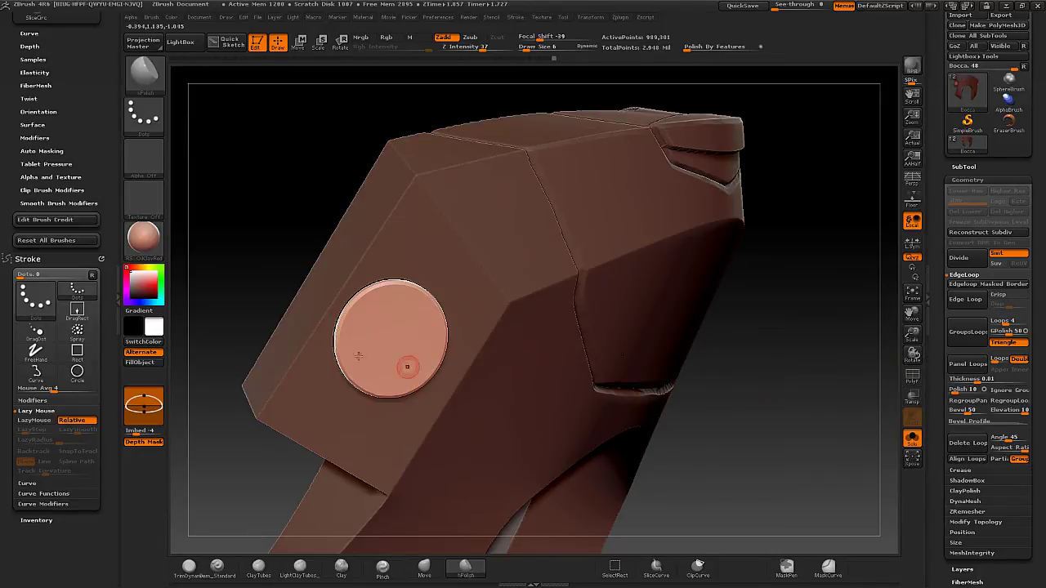
right_drag(409, 337, 389, 333)
right_drag(462, 328, 491, 329)
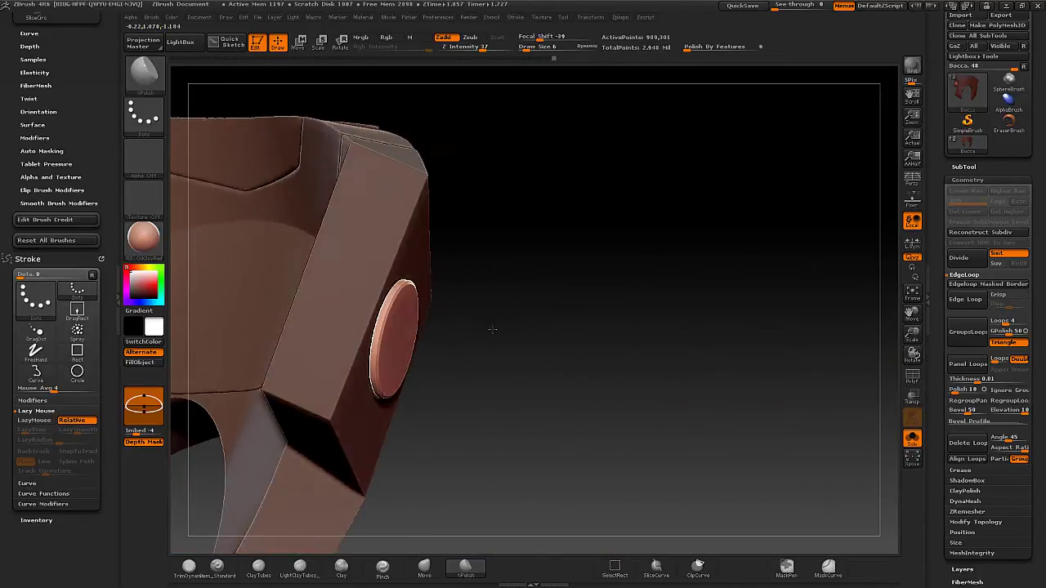
Drag the side disc outward with a Move transpose line, then return to Draw mode.
key(w)
drag(348, 80, 478, 81)
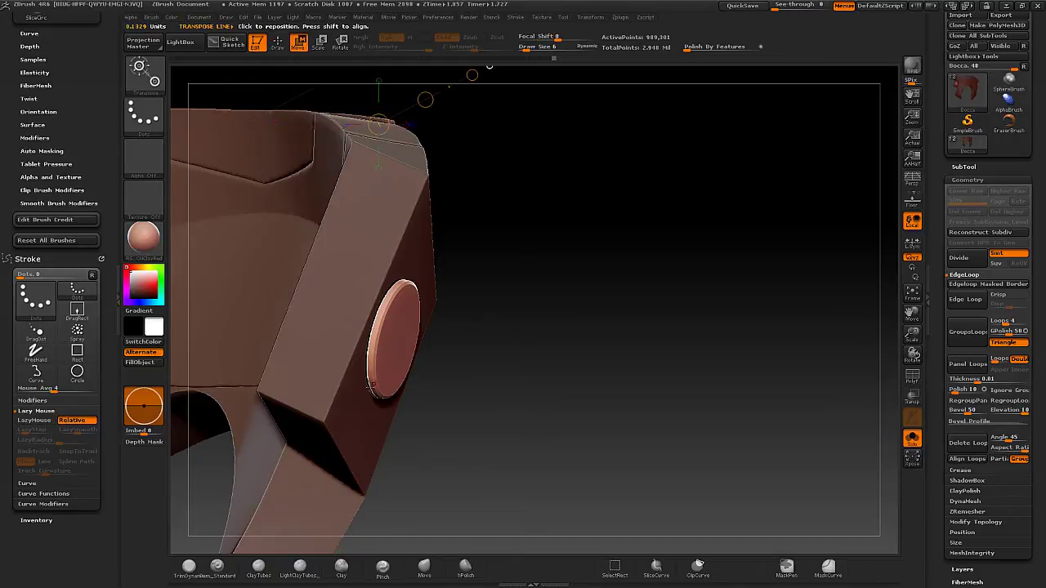
drag(397, 351, 496, 373)
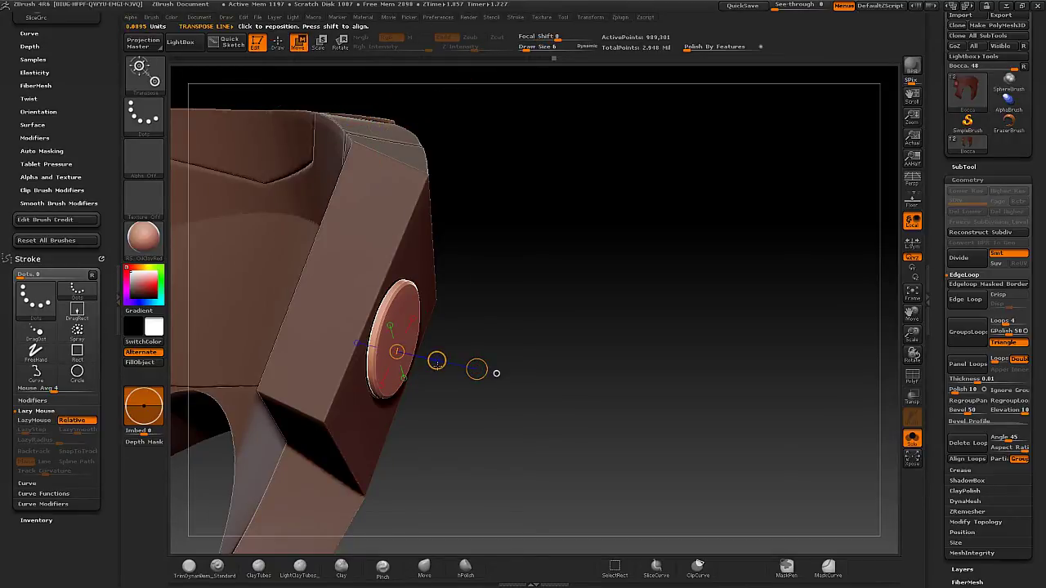
mouse_move(437, 361)
mouse_down()
mouse_move(483, 377)
mouse_move(432, 372)
mouse_move(516, 464)
mouse_move(298, 66)
mouse_up()
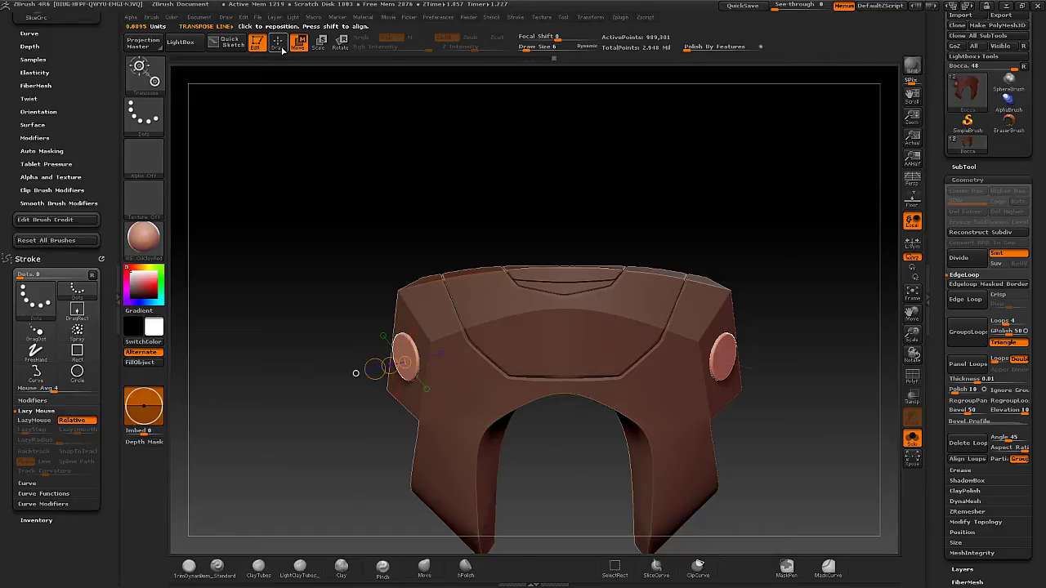
click(278, 44)
mouse_move(449, 224)
mouse_down()
mouse_move(510, 178)
mouse_move(603, 210)
mouse_move(567, 231)
mouse_move(604, 231)
mouse_move(590, 236)
mouse_move(545, 215)
mouse_move(661, 249)
mouse_move(743, 245)
mouse_move(747, 256)
mouse_up()
ctrl+click(520, 189)
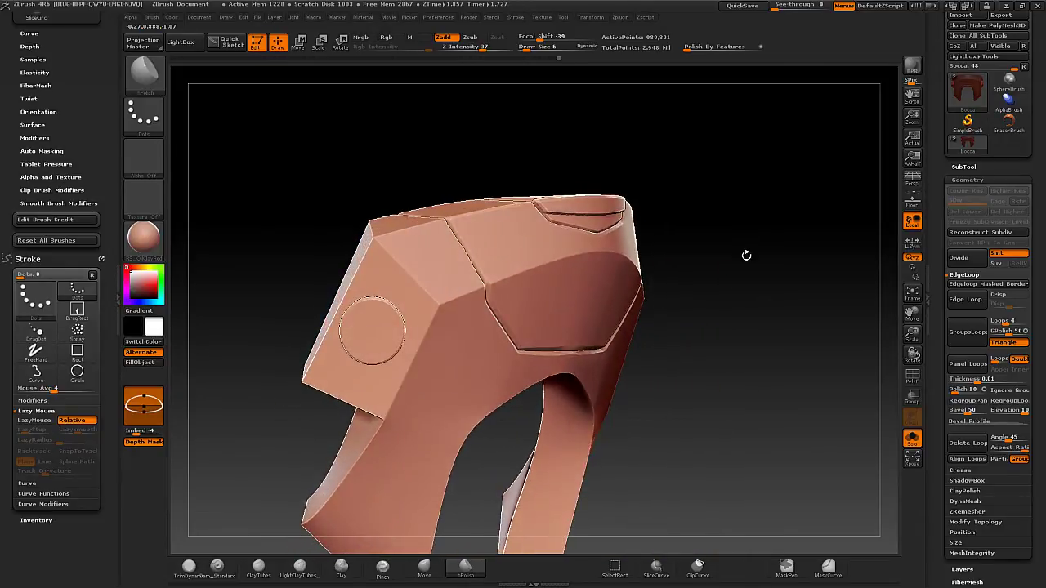
Apply Polish By Features from Tool > Deformation and orbit to check the softened edges.
drag(996, 579, 991, 326)
click(991, 325)
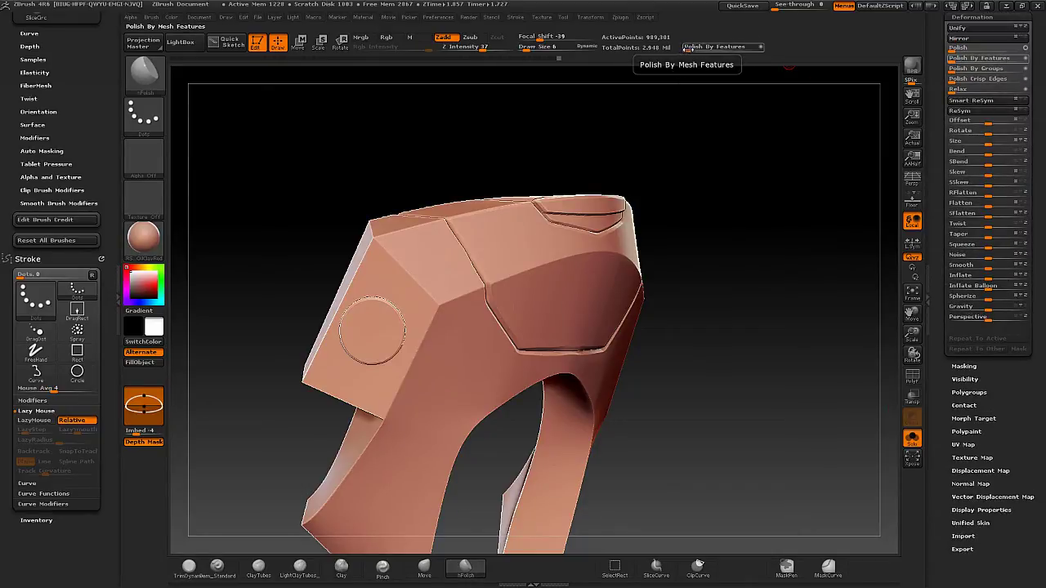
drag(691, 47, 695, 47)
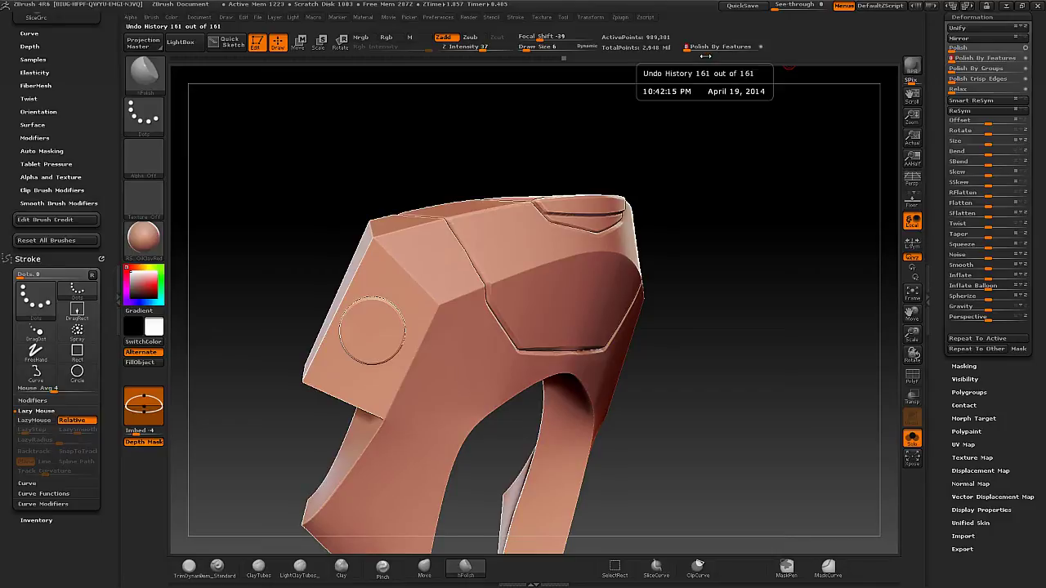
mouse_move(742, 250)
mouse_down()
mouse_move(773, 253)
mouse_move(720, 253)
mouse_up()
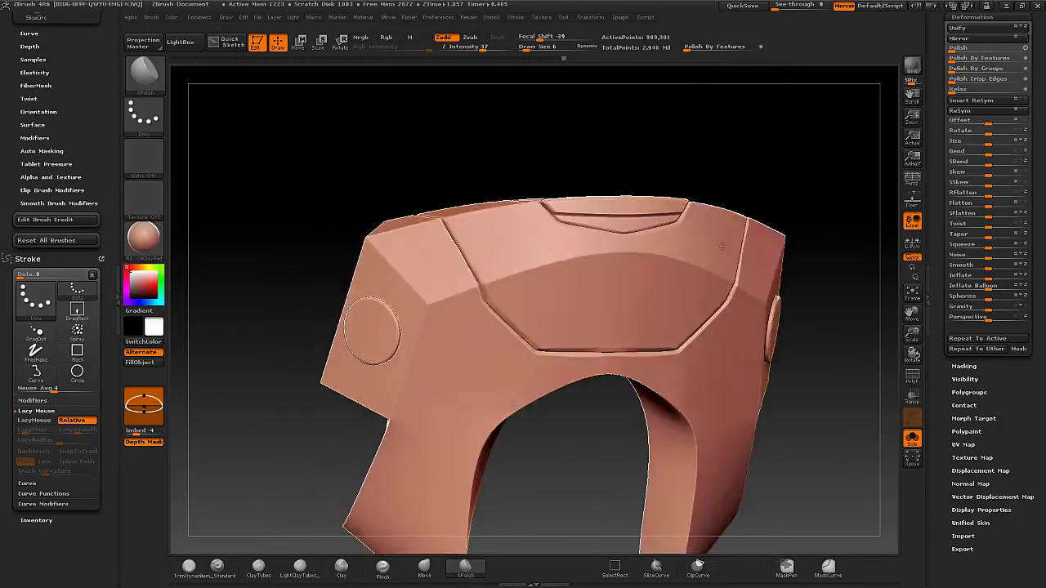
mouse_move(720, 252)
right_down()
mouse_move(737, 281)
mouse_move(671, 283)
mouse_move(680, 296)
right_up()
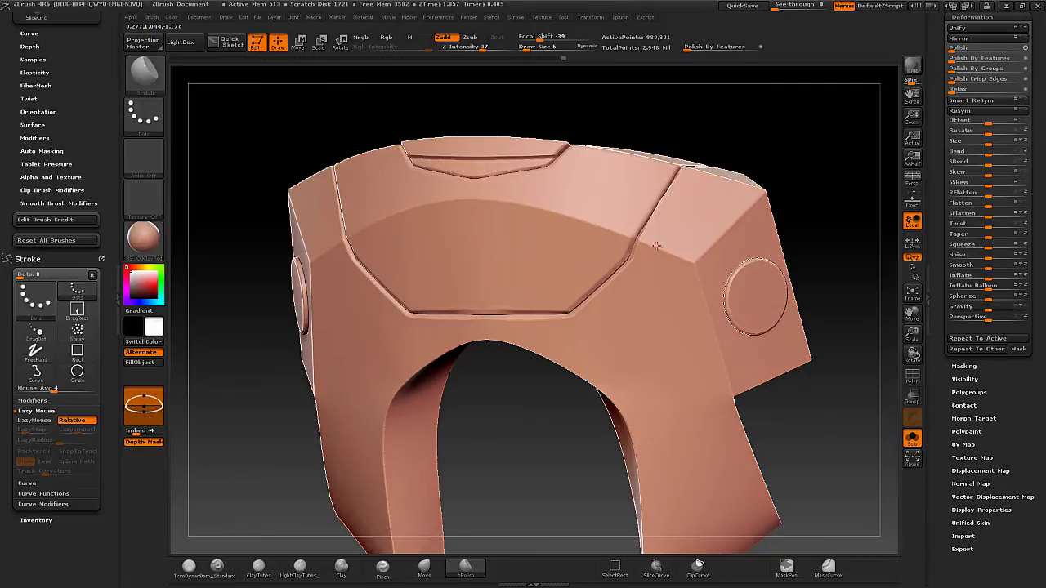
Polish the Bocca panel's edges with Polish By Features at 51 plus a general Polish.
scroll(656, 245, up, 2)
scroll(654, 240, up, 2)
scroll(654, 282, up, 2)
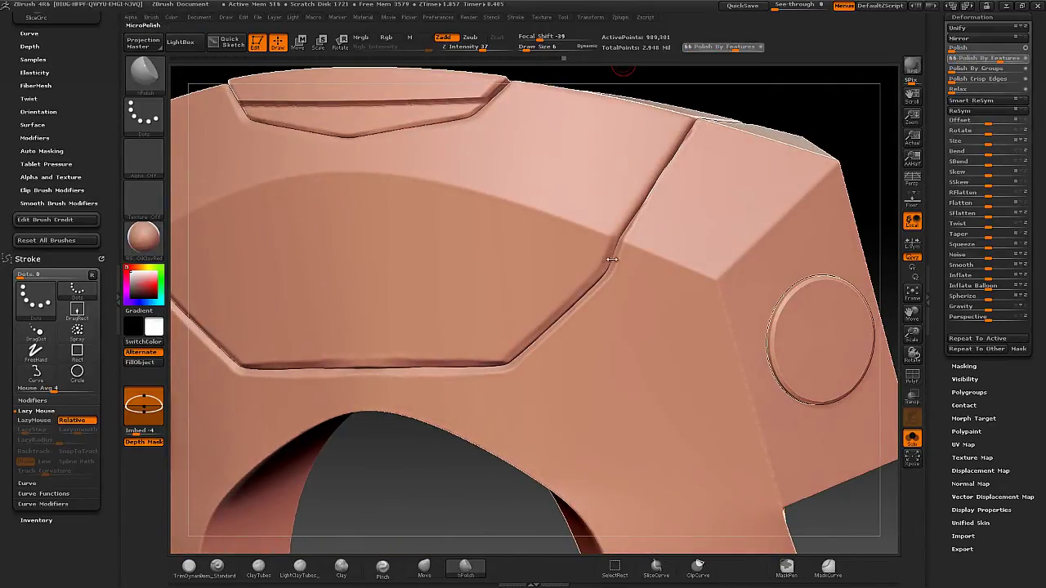
drag(634, 218, 632, 221)
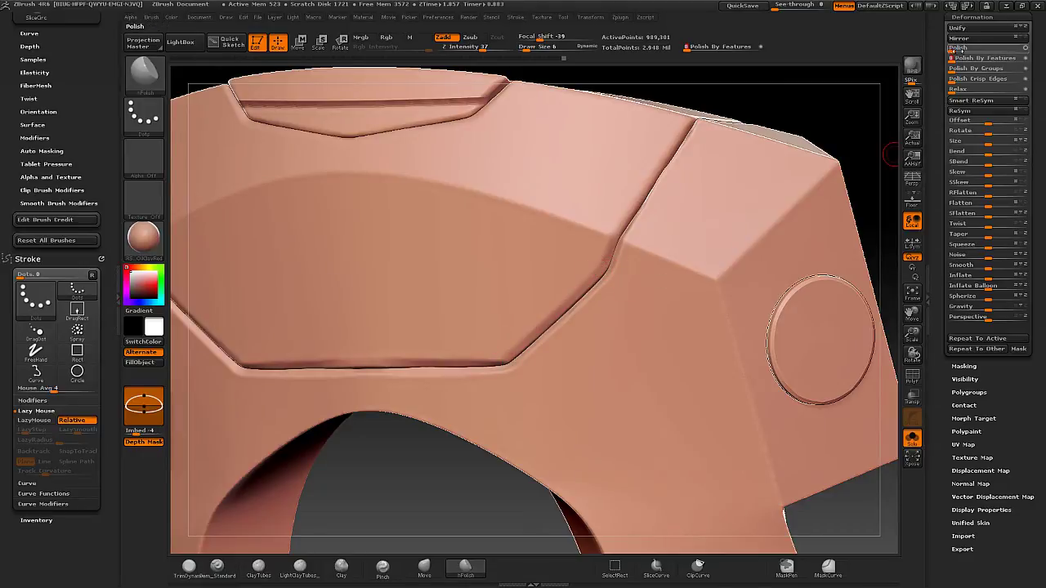
drag(958, 49, 985, 48)
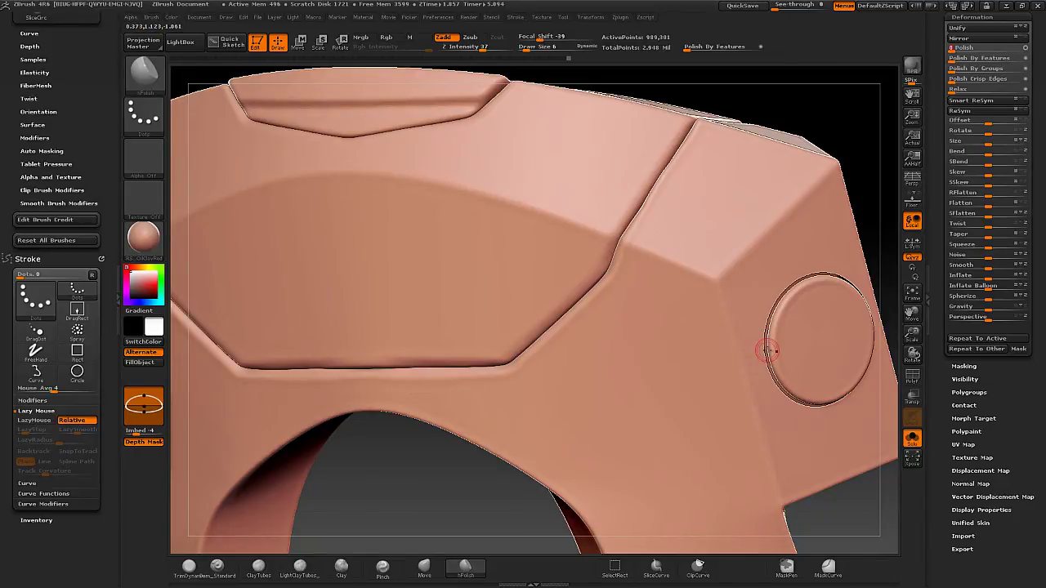
drag(769, 352, 773, 367)
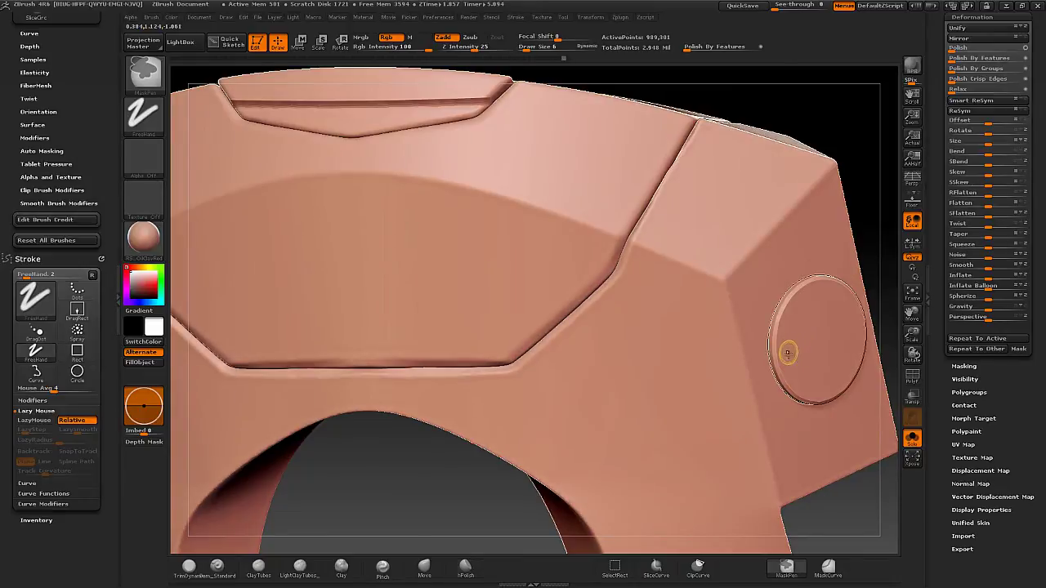
key(f)
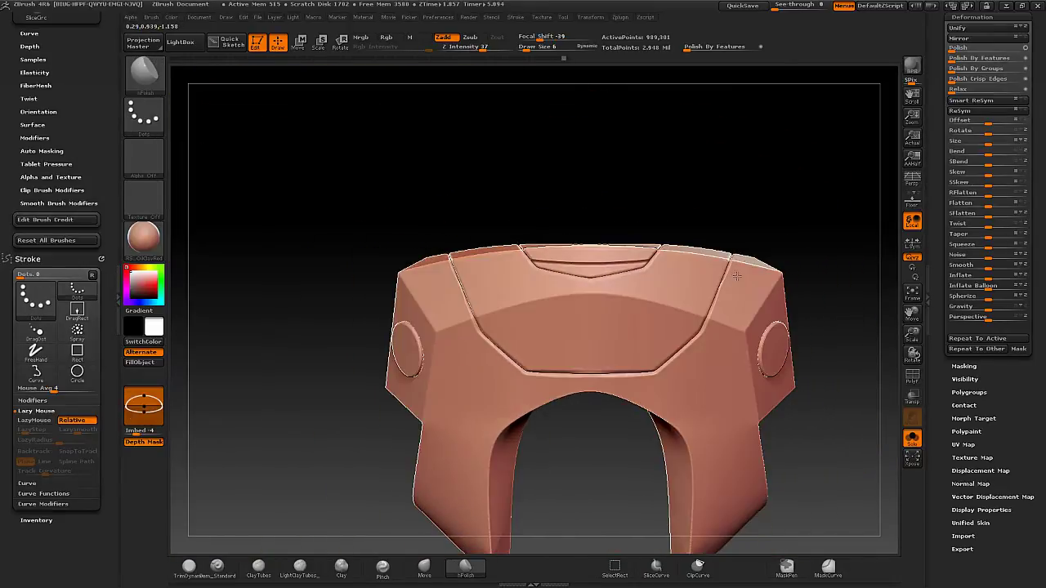
drag(686, 47, 701, 72)
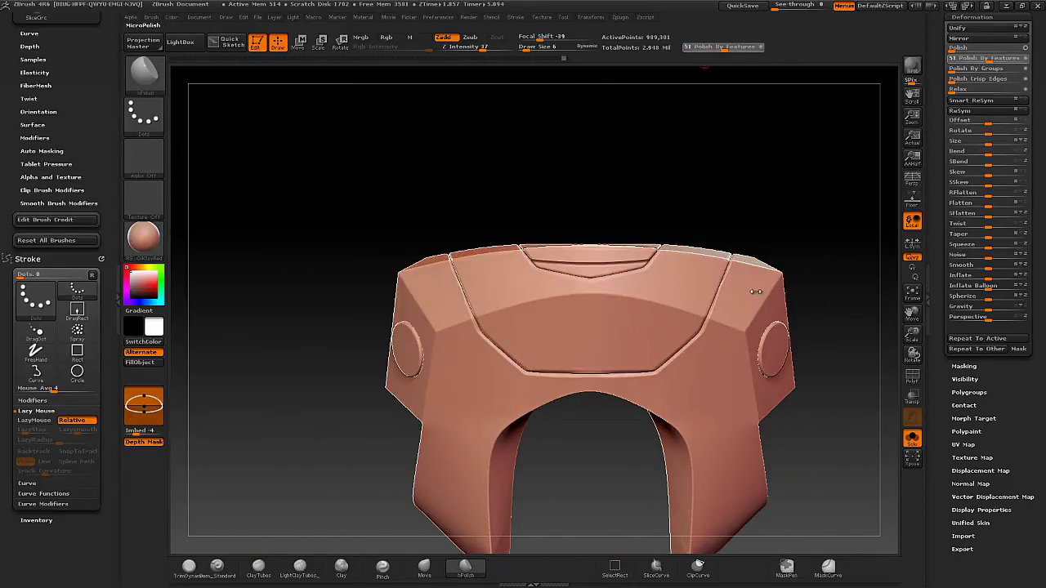
drag(746, 196, 892, 241)
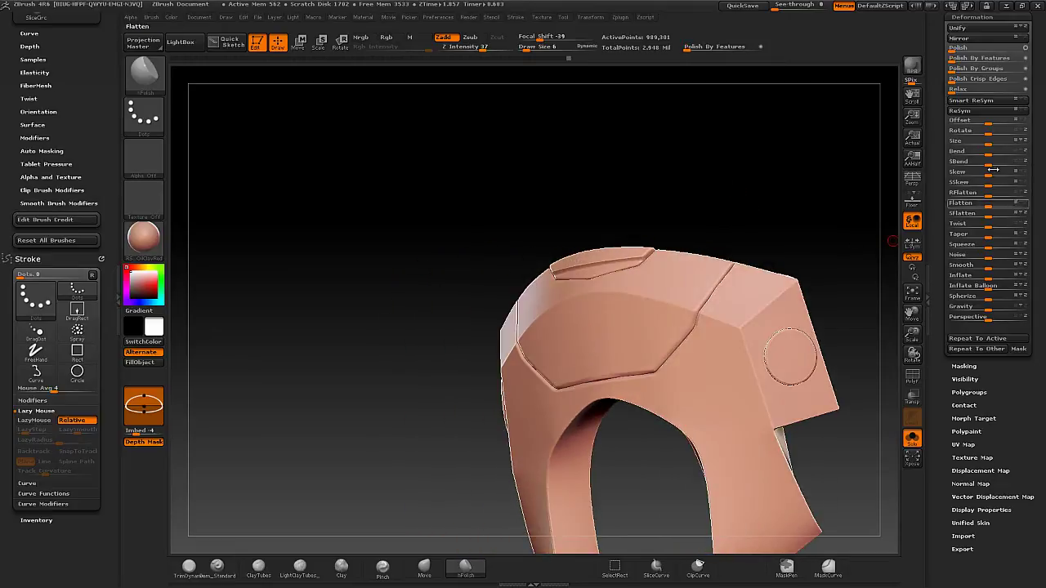
scroll(1022, 138, up, 5)
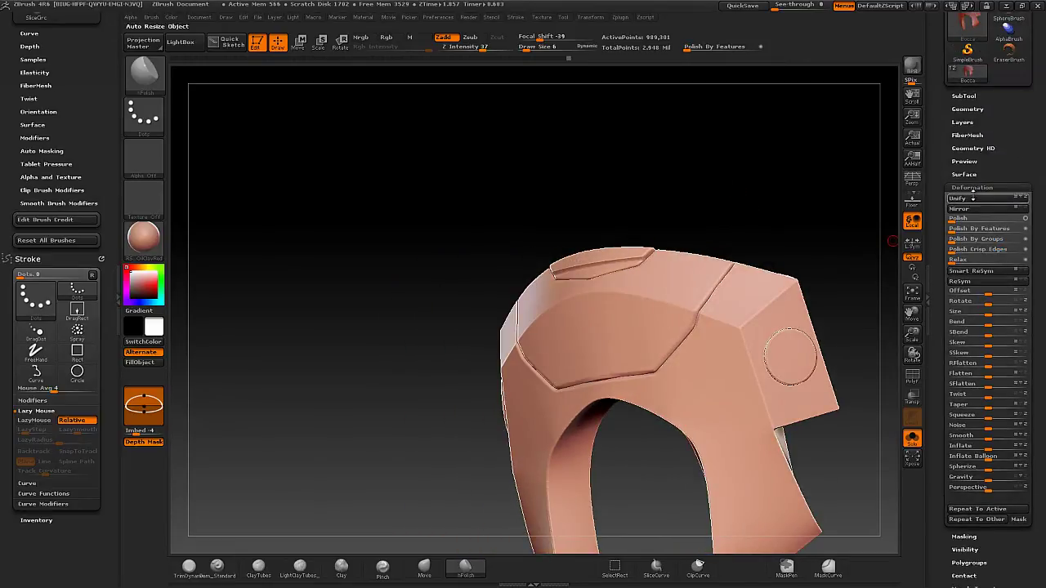
drag(1027, 135, 1016, 219)
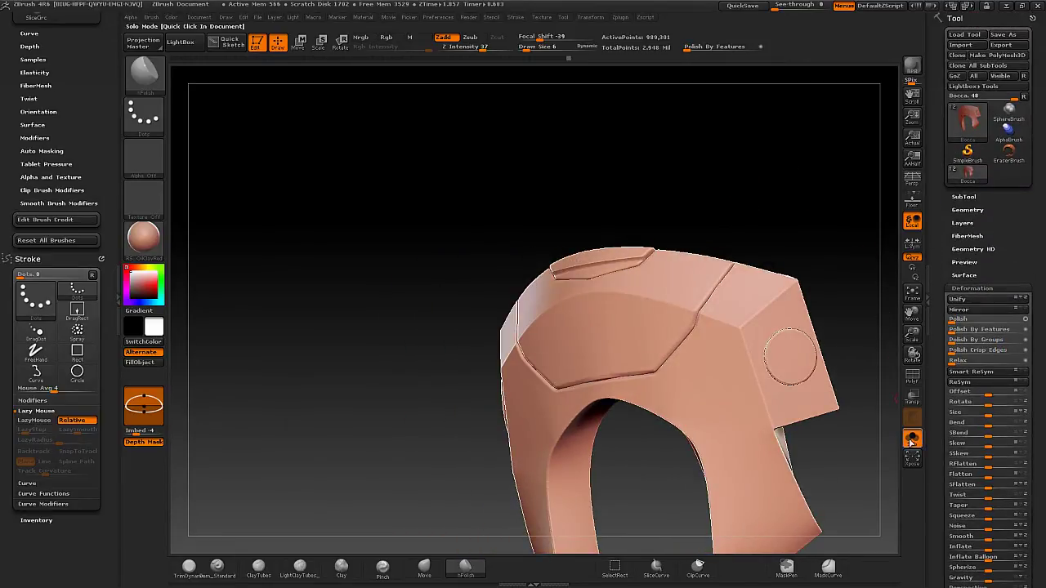
Turn off Solo to show the whole bust and orbit around the head's jaw armour.
click(772, 167)
drag(769, 180, 666, 237)
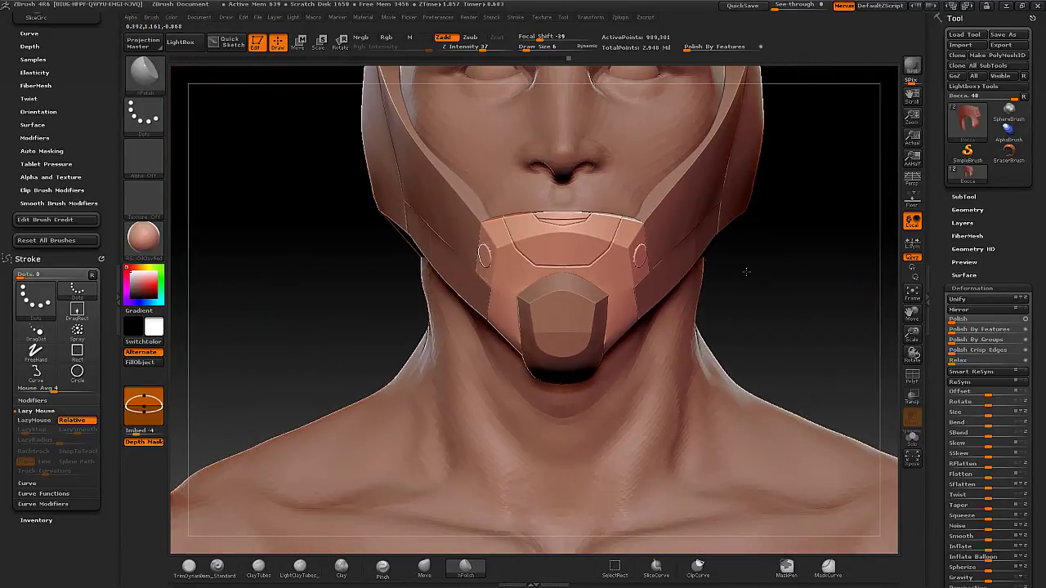
mouse_move(666, 236)
right_down()
mouse_move(768, 240)
mouse_move(738, 322)
right_up()
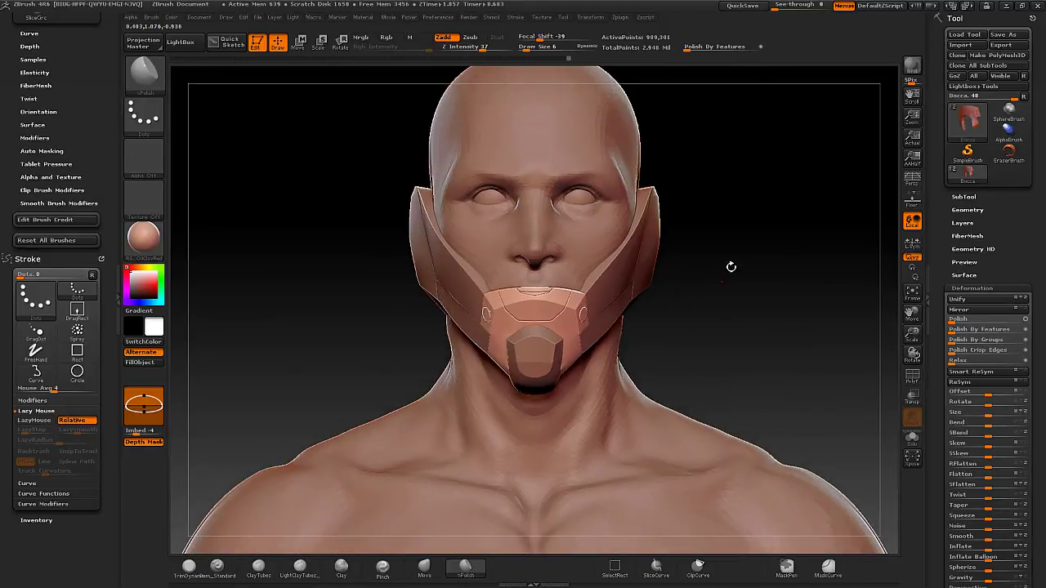
key(space)
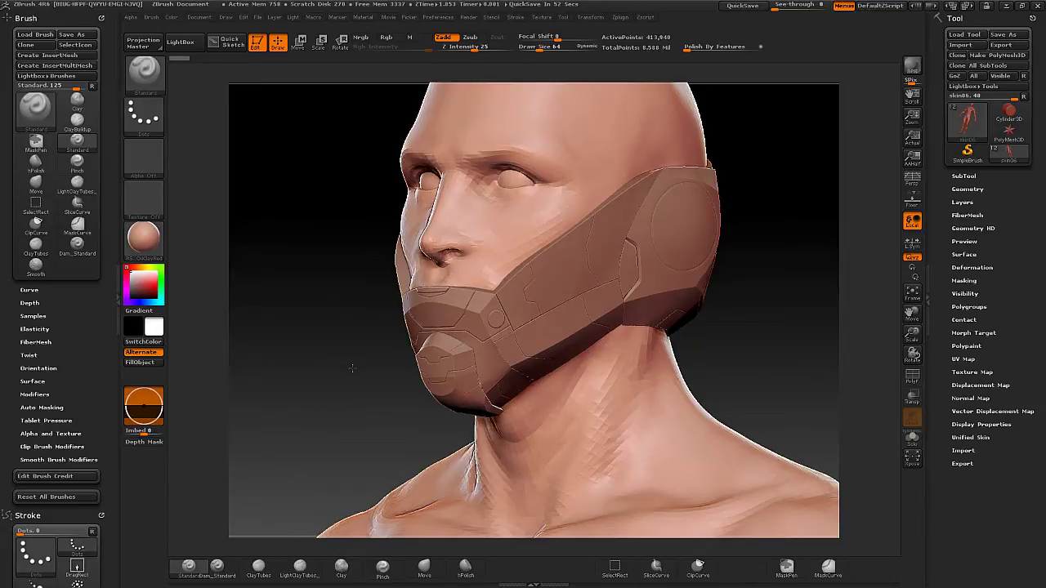
drag(346, 369, 586, 372)
mouse_move(738, 337)
mouse_down()
mouse_move(438, 386)
mouse_move(491, 356)
mouse_move(465, 380)
mouse_up()
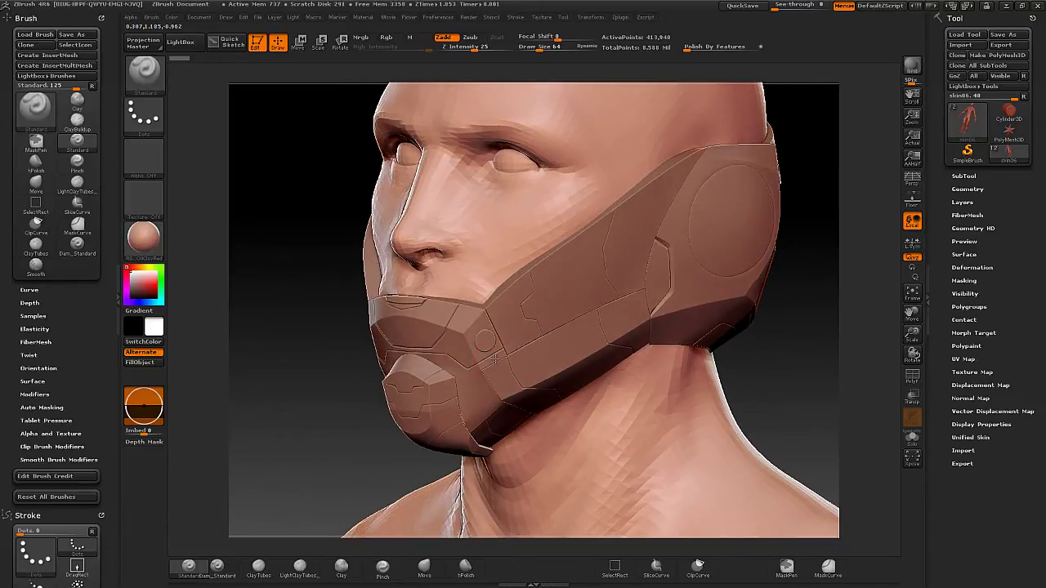
Select the chin piece and turn on PolyF to show its polygroup colours.
alt+click(435, 390)
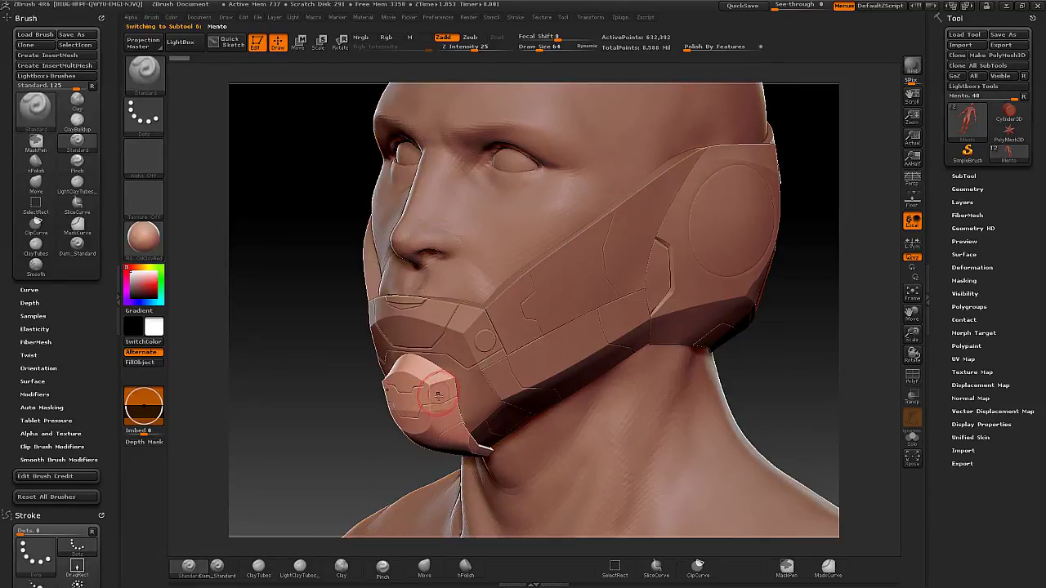
drag(274, 397, 743, 340)
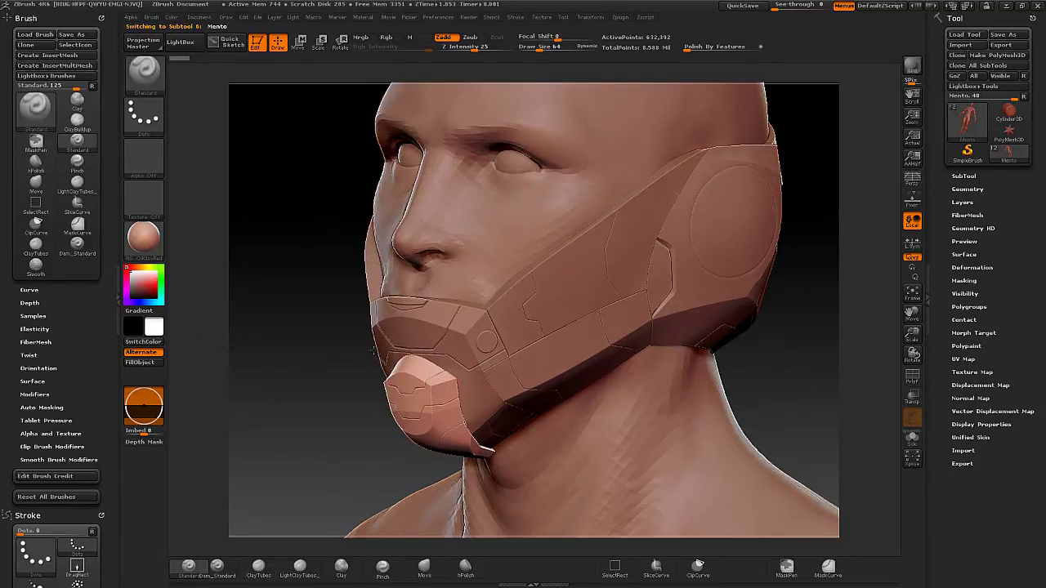
click(911, 381)
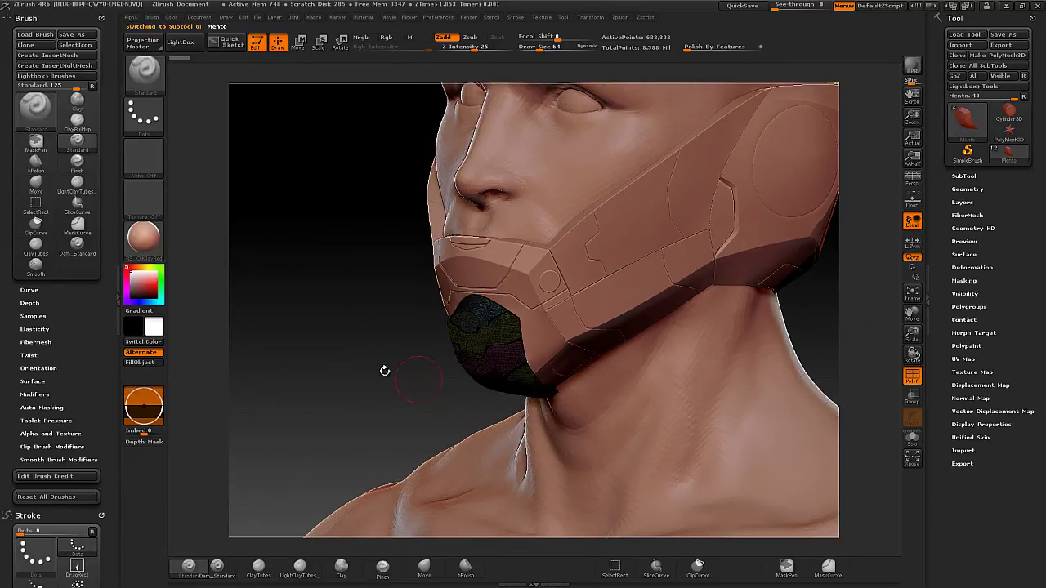
mouse_move(363, 365)
mouse_down()
mouse_move(339, 427)
mouse_move(354, 357)
mouse_move(388, 384)
mouse_move(339, 394)
mouse_move(346, 385)
mouse_up()
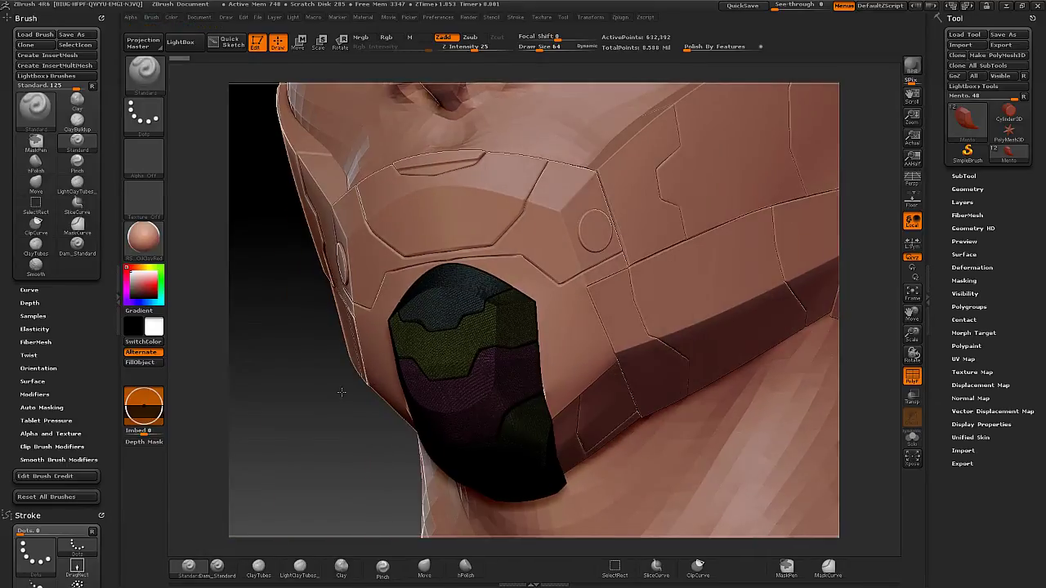
Select the Bocca mouth piece and view its grouping from the side and front.
alt+click(563, 315)
drag(562, 315, 313, 421)
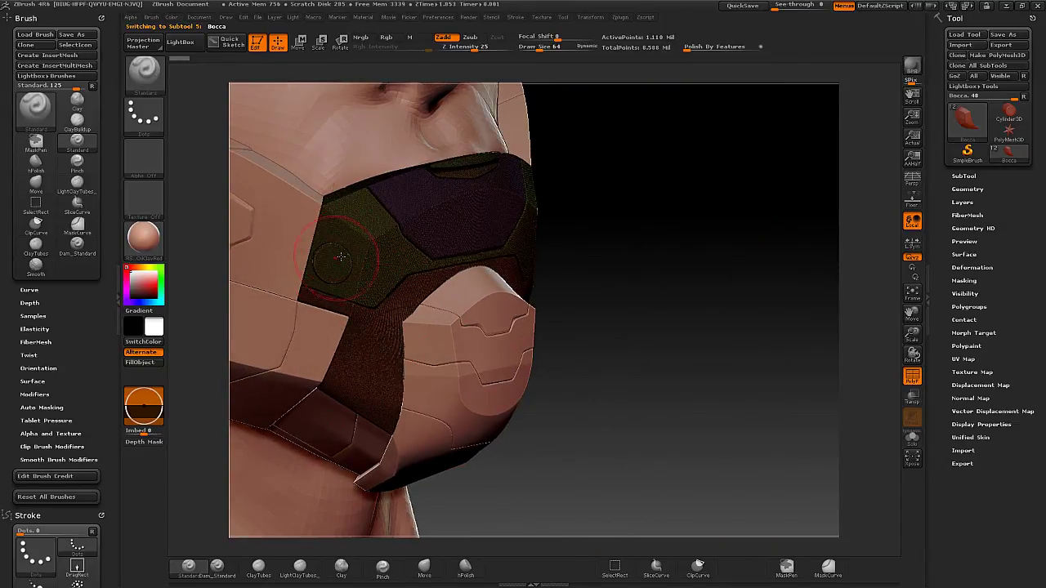
drag(335, 263, 340, 261)
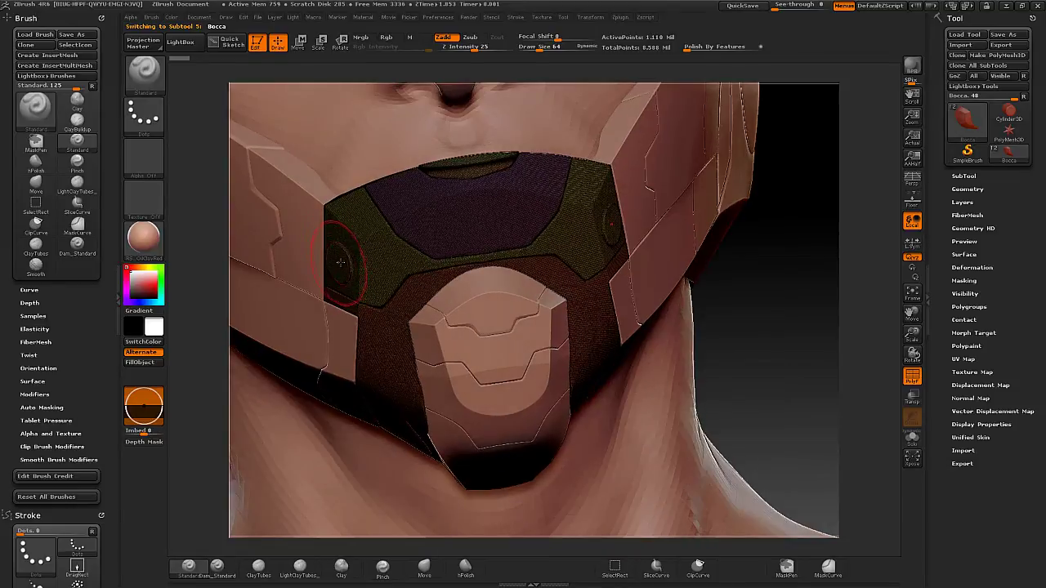
drag(586, 313, 558, 267)
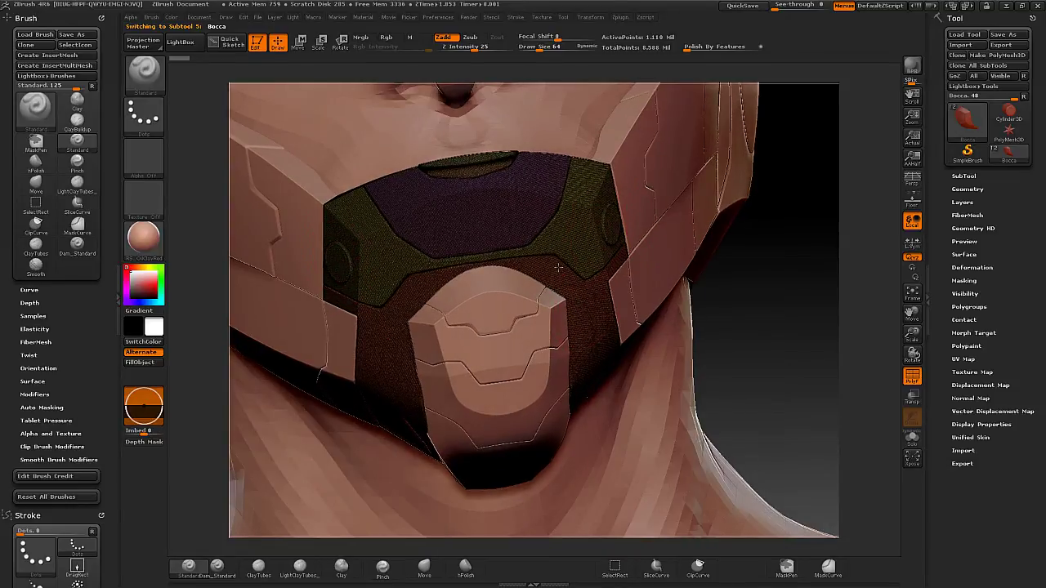
mouse_move(586, 397)
mouse_down()
mouse_move(517, 305)
mouse_move(572, 292)
mouse_move(548, 294)
mouse_up()
scroll(563, 292, up, 2)
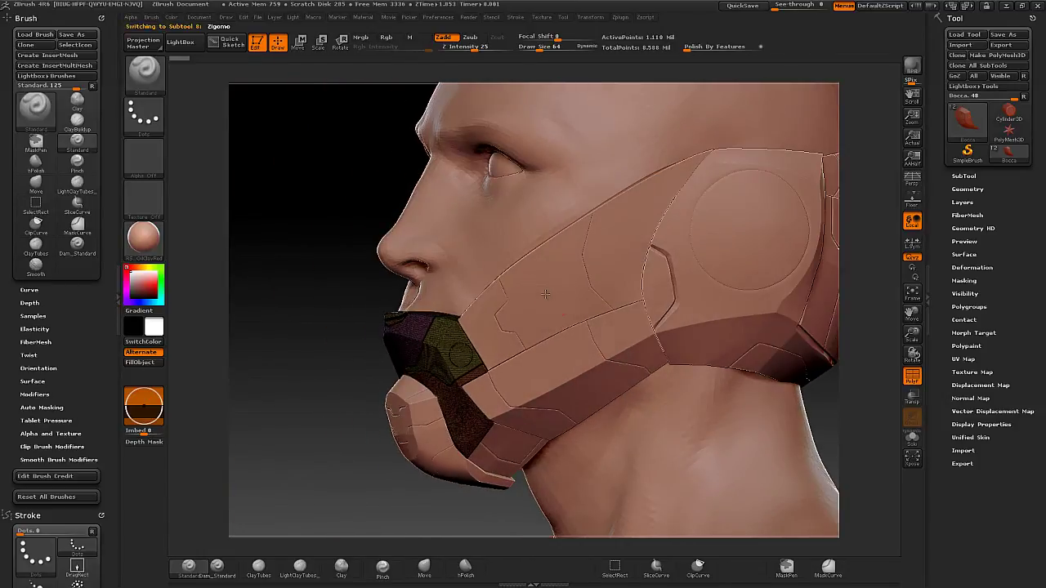
Select the Zigomo cheek plate and zoom in around the cheek strap.
alt+click(545, 294)
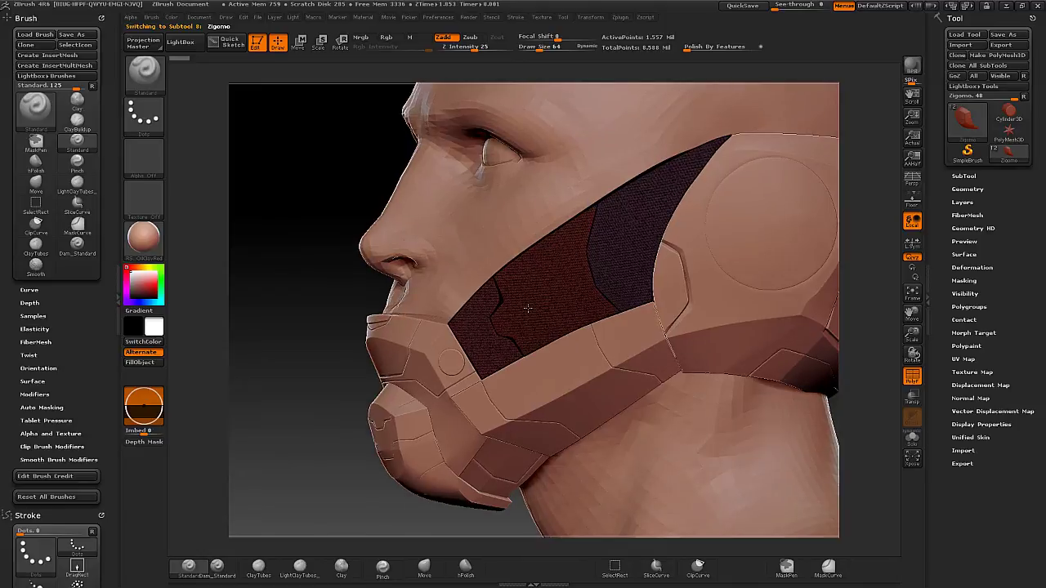
scroll(563, 343, up, 2)
scroll(564, 323, up, 2)
scroll(564, 303, up, 2)
drag(563, 301, 523, 276)
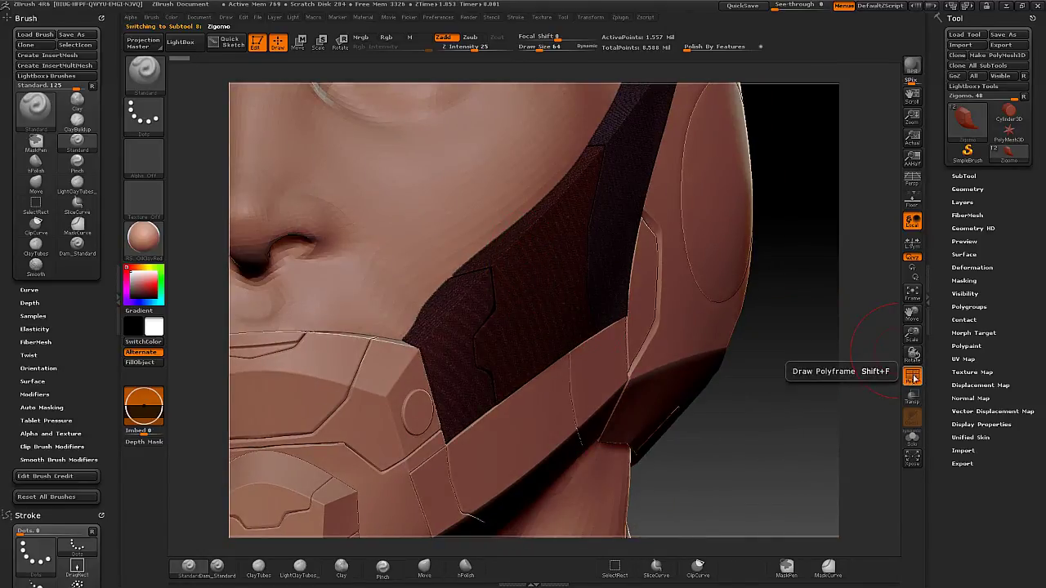
scroll(474, 317, up, 3)
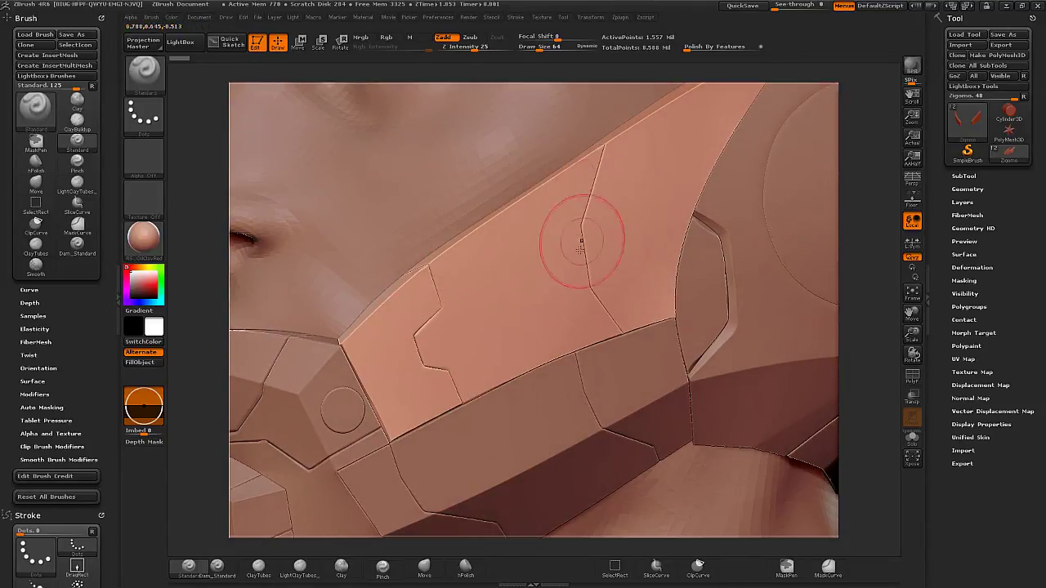
scroll(582, 372, down, 1)
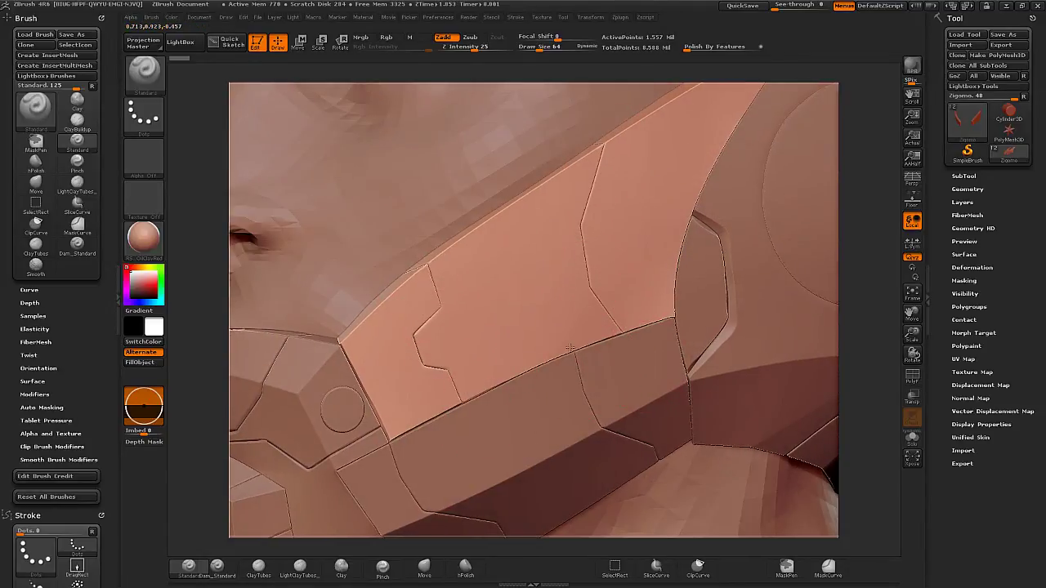
scroll(576, 392, down, 2)
scroll(570, 417, down, 1)
scroll(696, 307, up, 1)
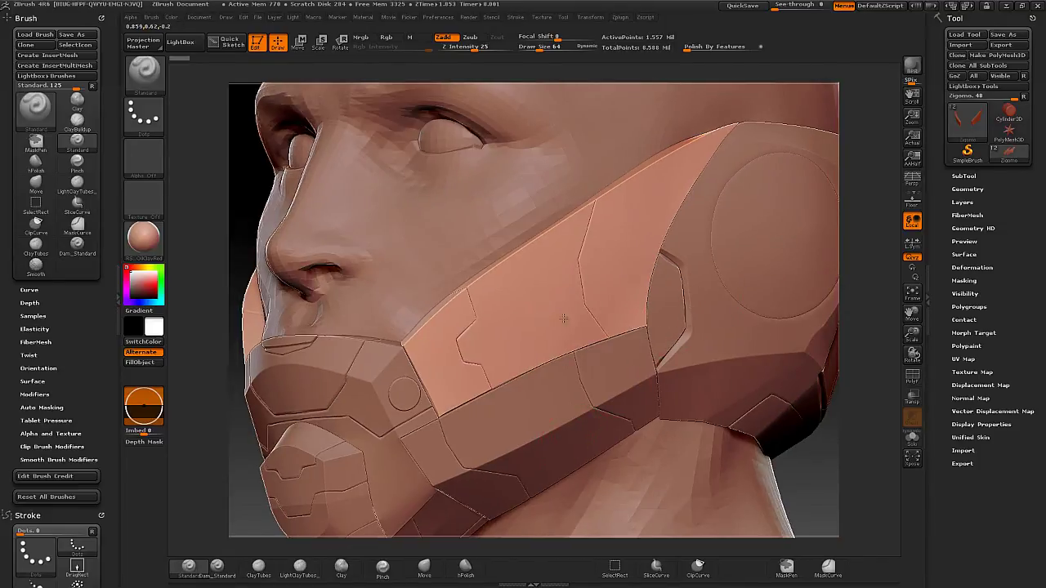
scroll(654, 307, up, 2)
scroll(555, 307, up, 1)
Inspect the cheek plate from side, back and front, then expand its Geometry settings.
mouse_move(554, 306)
right_down()
mouse_move(546, 328)
mouse_move(581, 309)
mouse_move(581, 336)
right_up()
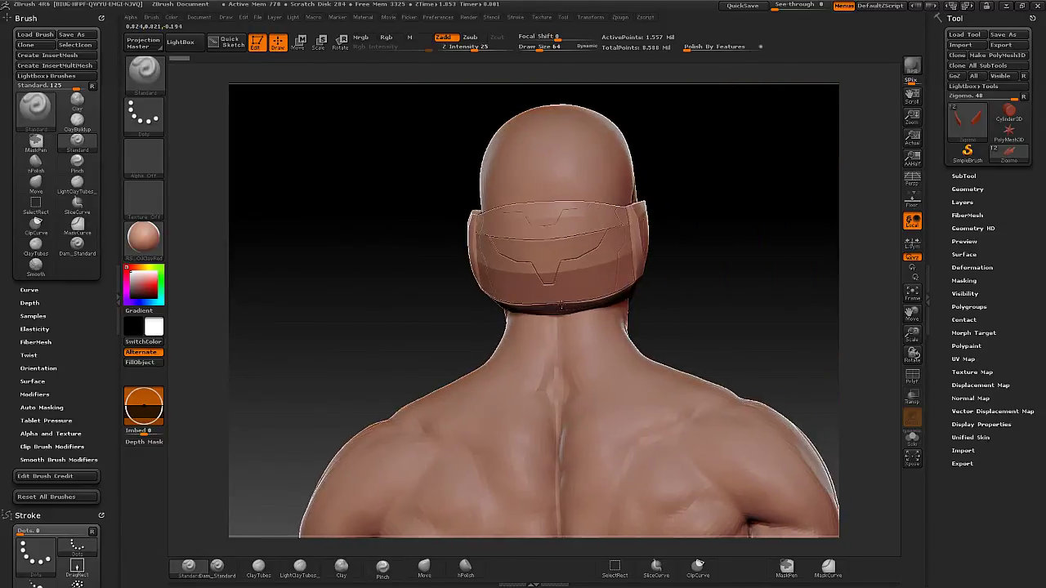
scroll(581, 336, up, 2)
scroll(580, 336, up, 2)
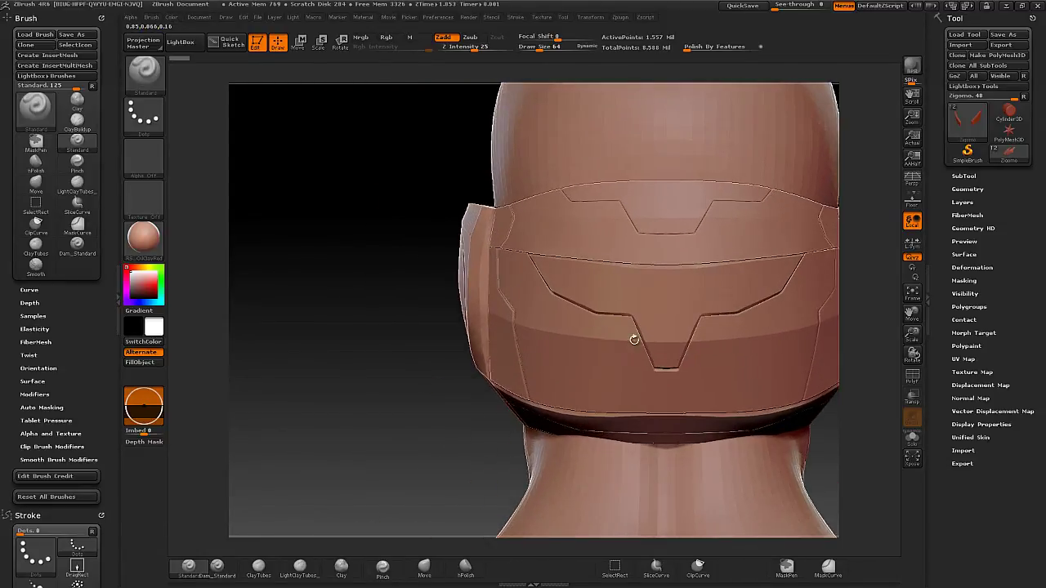
mouse_move(599, 313)
right_down()
mouse_move(628, 286)
mouse_move(664, 302)
mouse_move(602, 472)
right_up()
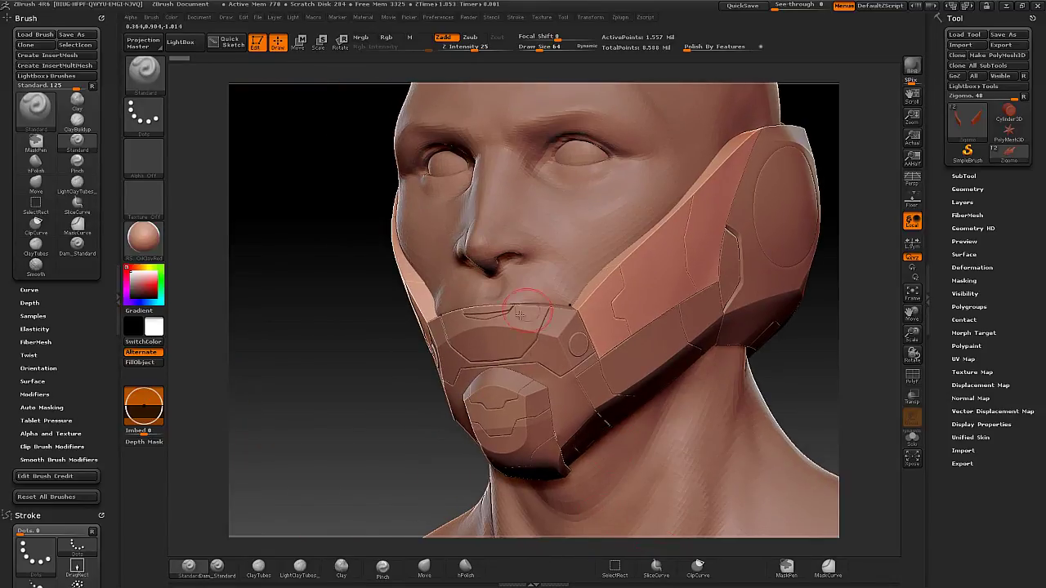
mouse_move(599, 532)
right_down()
mouse_move(569, 312)
mouse_move(880, 221)
right_up()
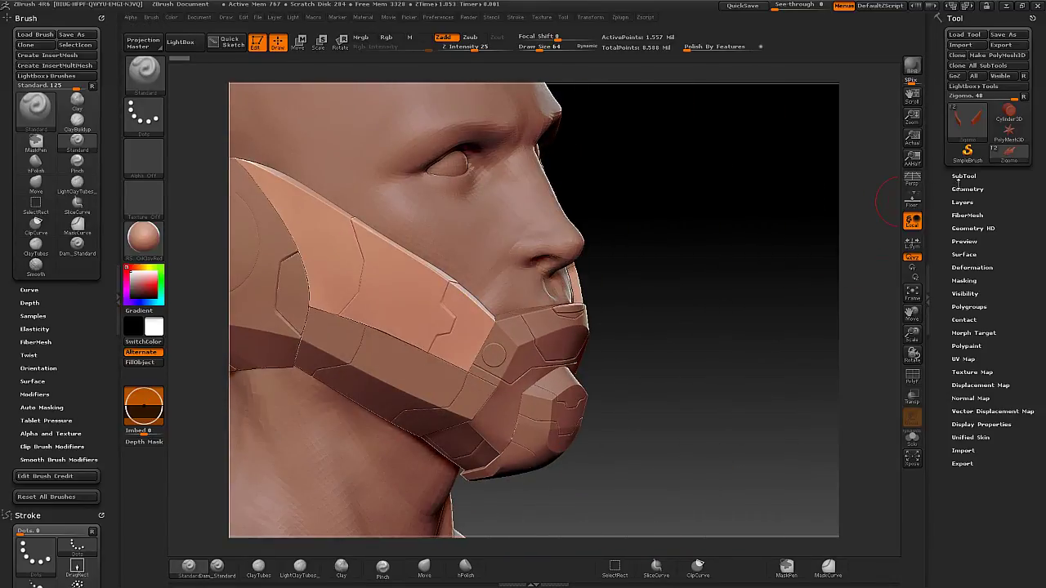
click(964, 188)
click(971, 326)
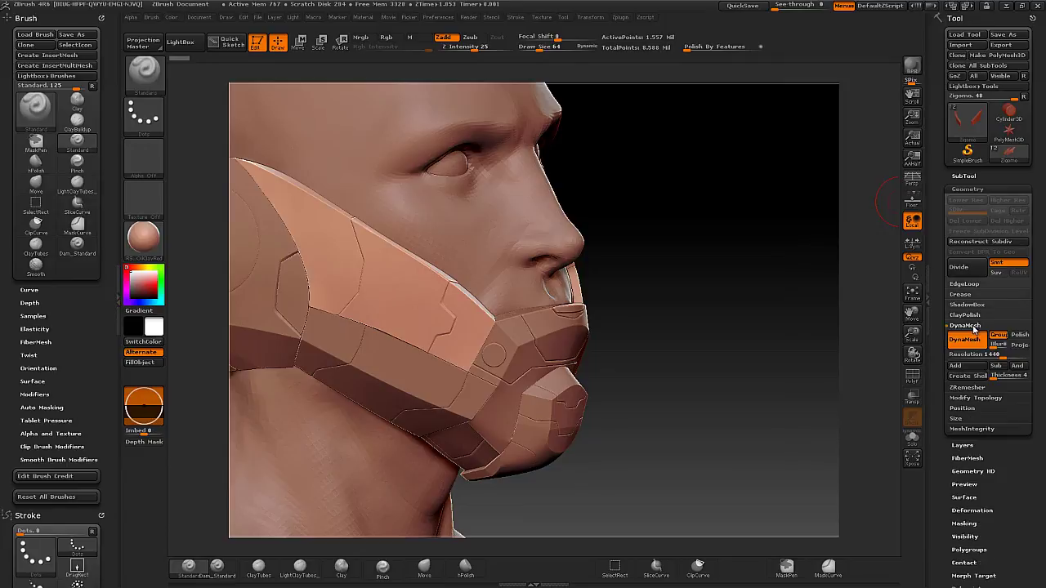
mouse_move(840, 367)
right_down()
mouse_move(502, 254)
mouse_move(561, 243)
mouse_move(487, 257)
mouse_move(708, 337)
mouse_move(741, 304)
mouse_move(738, 336)
mouse_move(645, 319)
mouse_move(677, 221)
right_up()
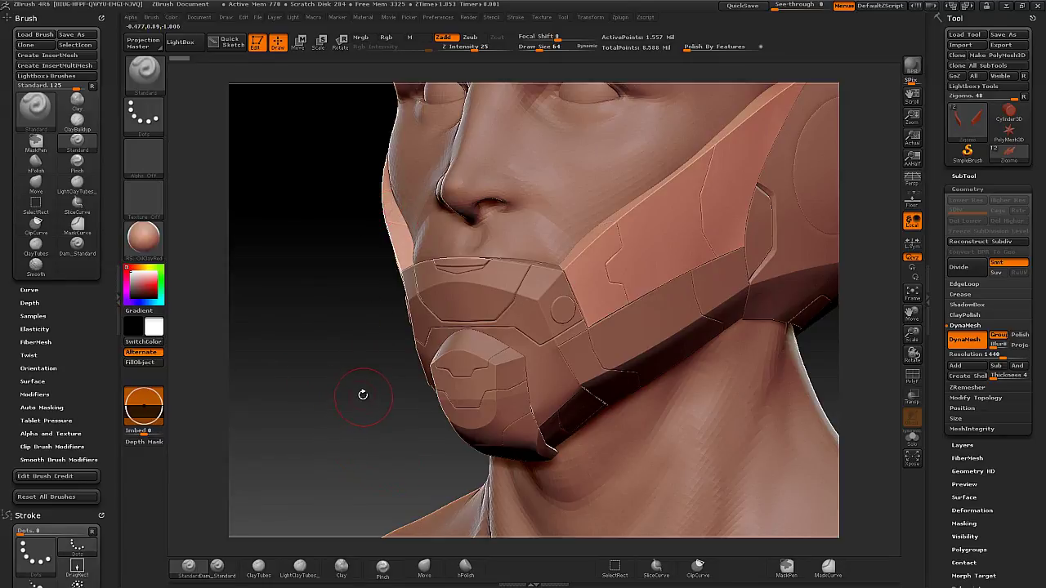
drag(375, 402, 366, 376)
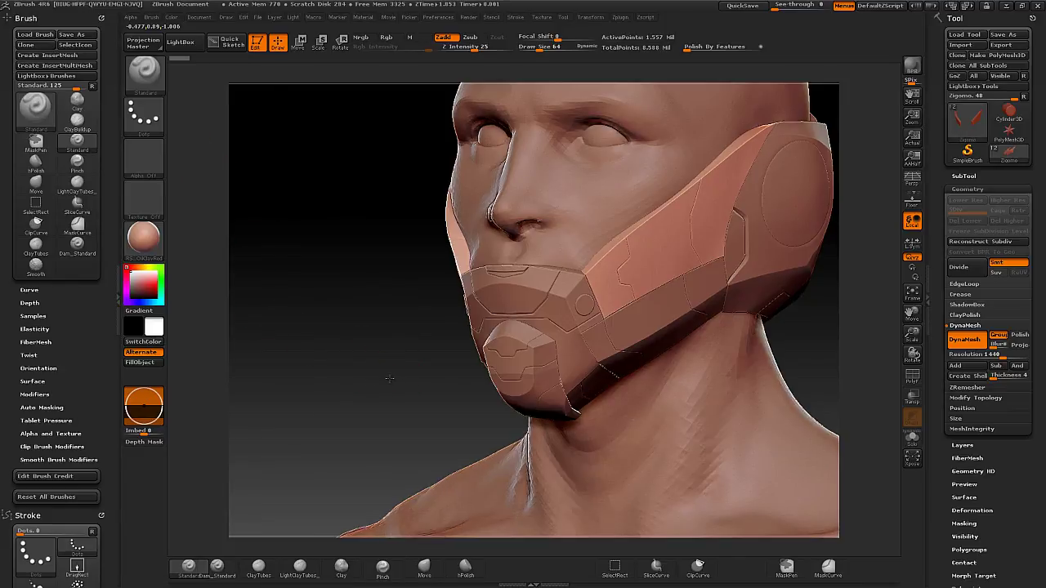
drag(398, 374, 381, 378)
drag(434, 399, 668, 396)
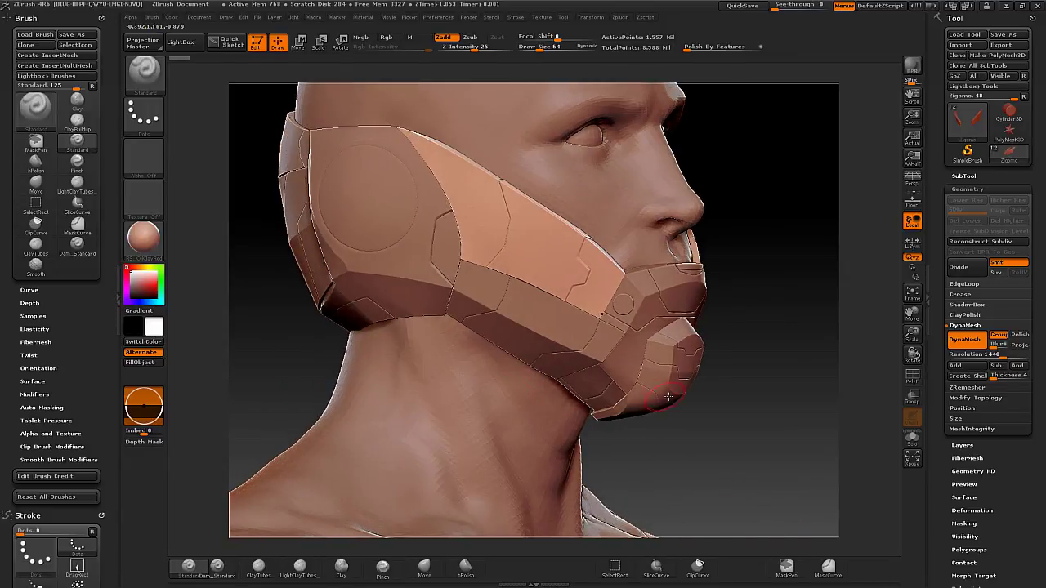
drag(747, 411, 722, 384)
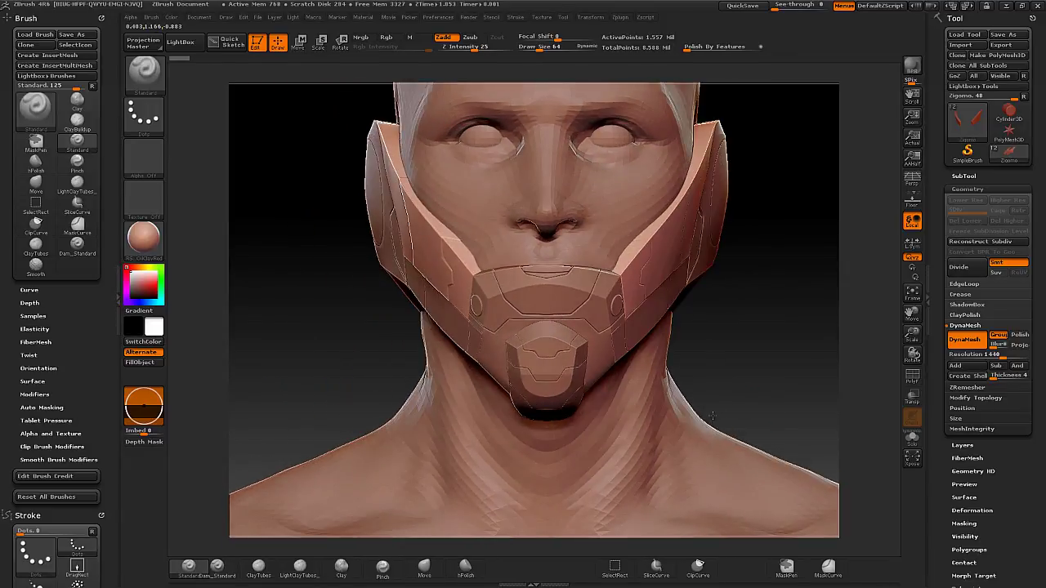